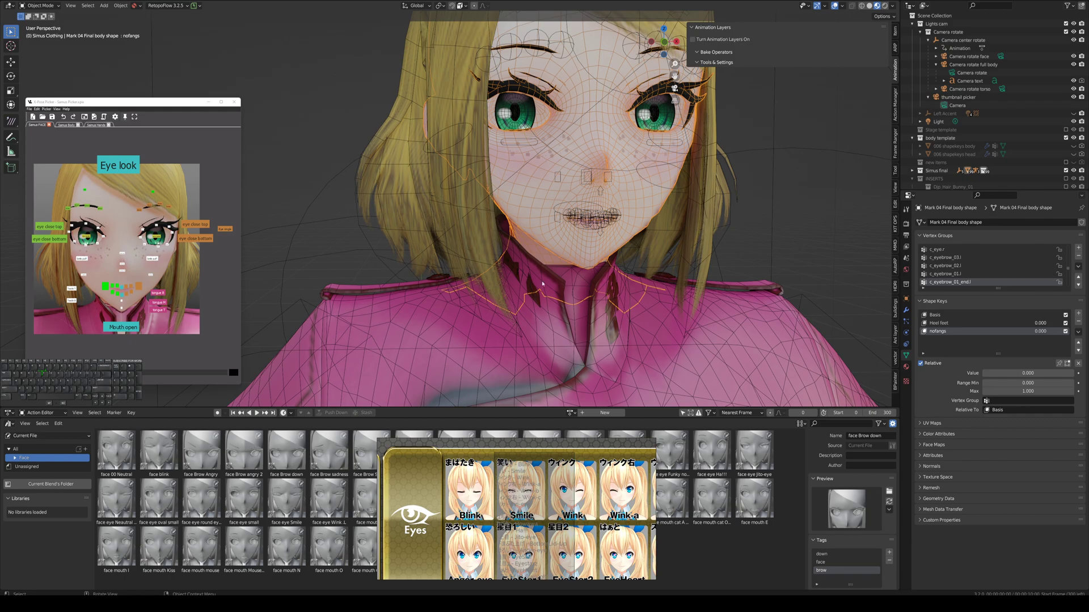
Select the character's rig, switch it to Pose Mode and pick a lip control on the face.
middle_drag(590, 236, 551, 153)
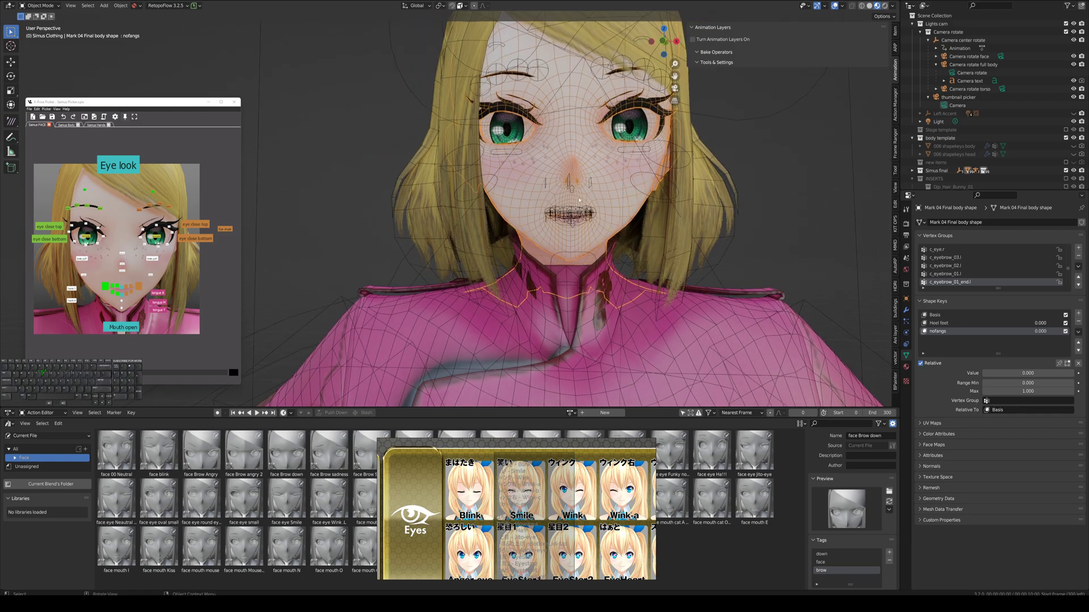
click(658, 233)
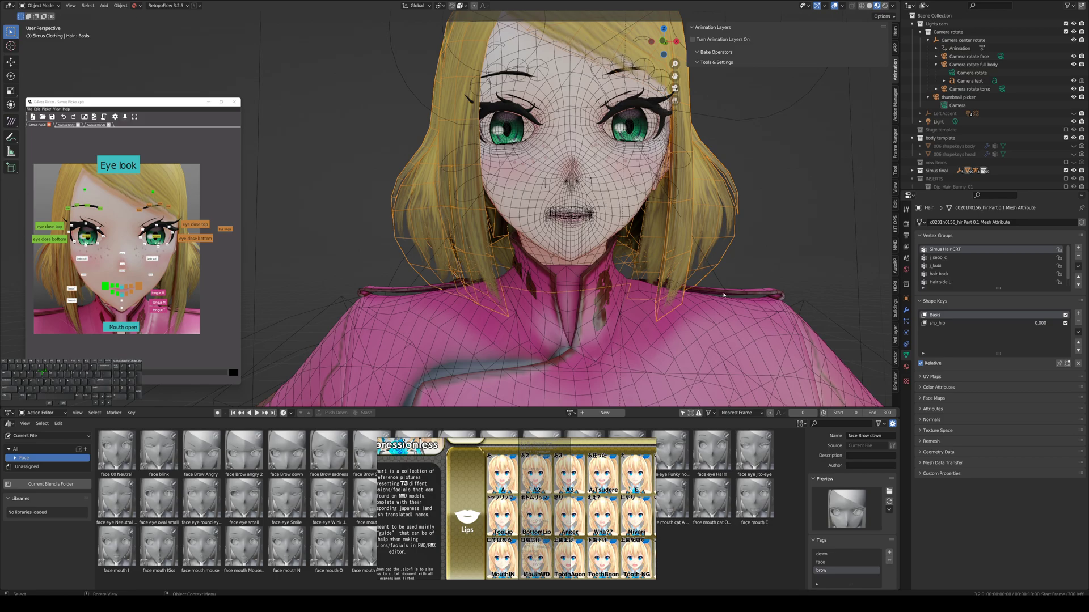
middle_drag(623, 267, 578, 216)
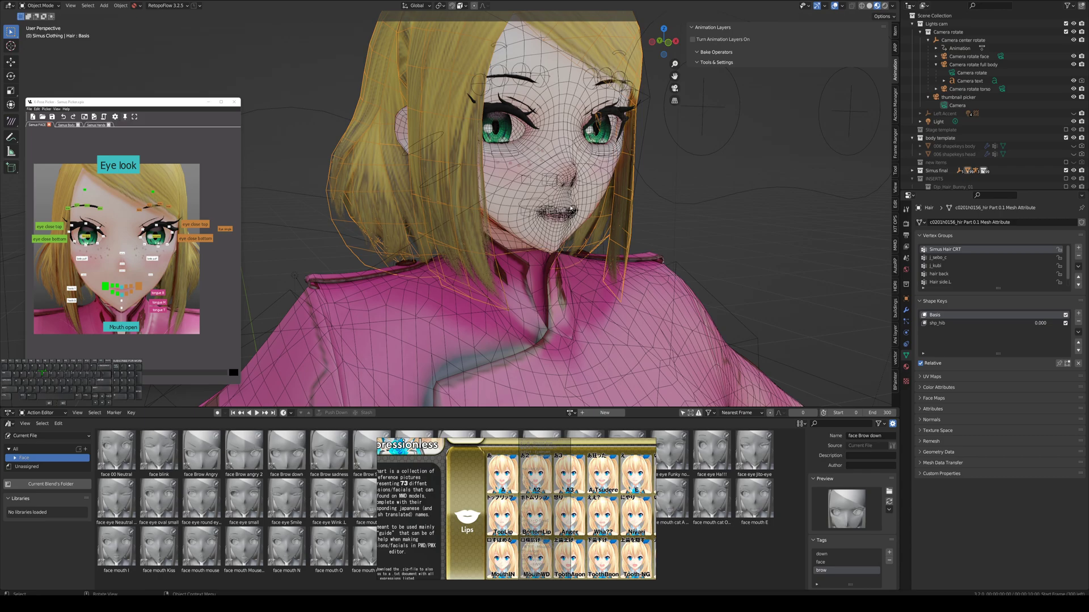
click(570, 210)
key(ctrl+Tab)
click(571, 212)
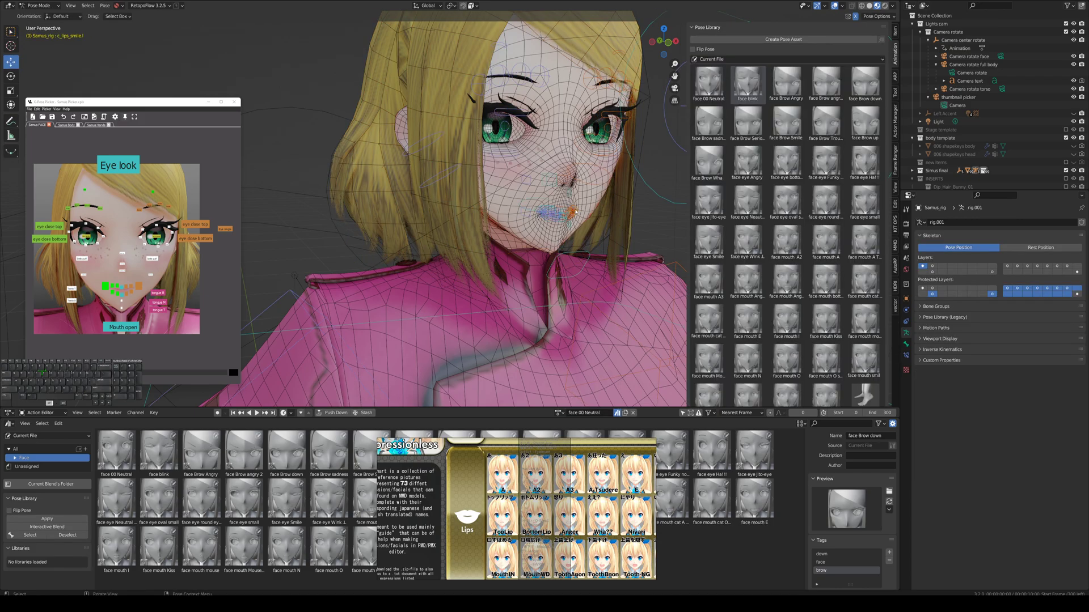
Try moving the jawbone control and the upper lip control, cancelling each move.
click(581, 252)
key(g)
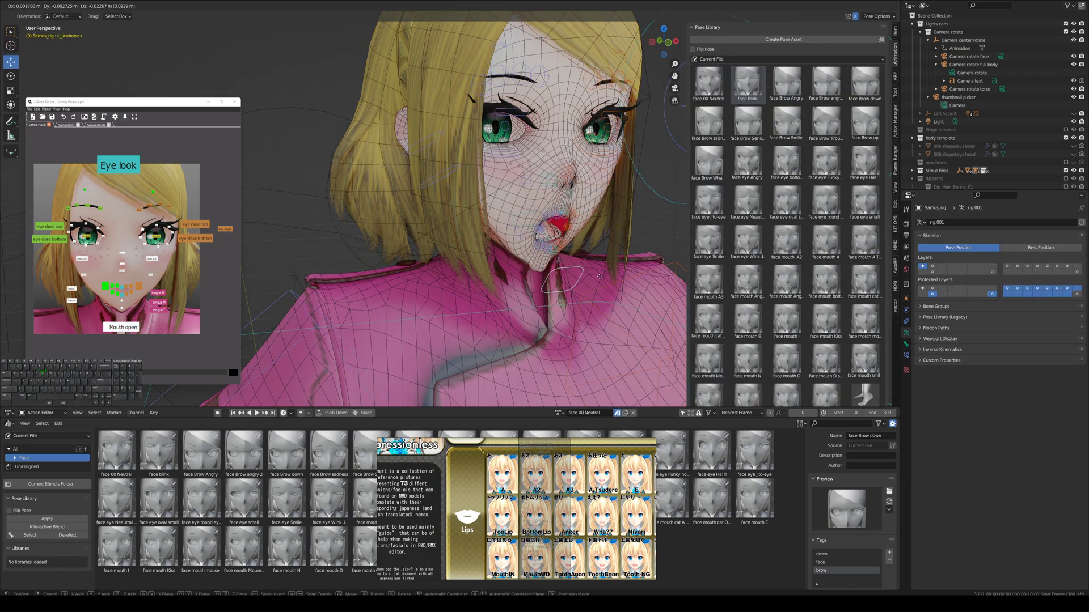
right_click(596, 251)
middle_drag(597, 251, 553, 251)
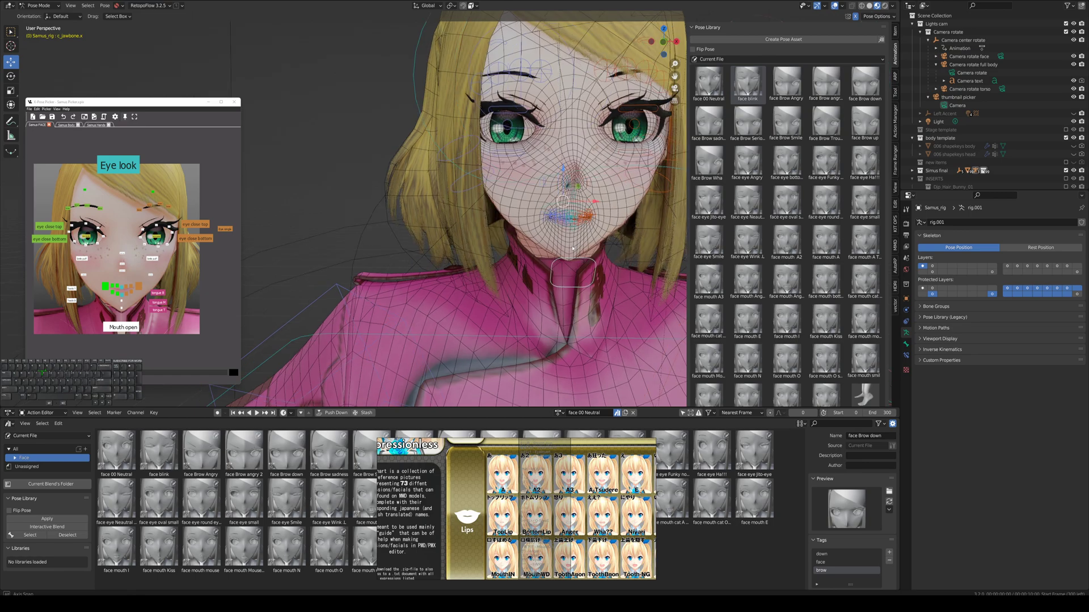
click(584, 213)
key(g)
right_click(596, 184)
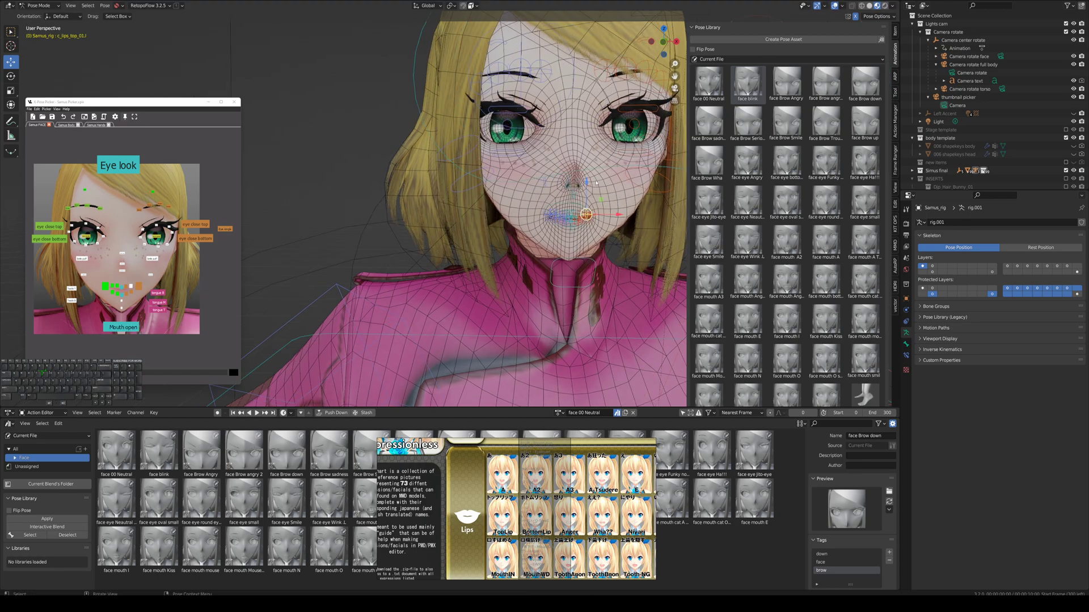
Try moving the ear control and the upper eyelid control, cancelling each move.
click(636, 187)
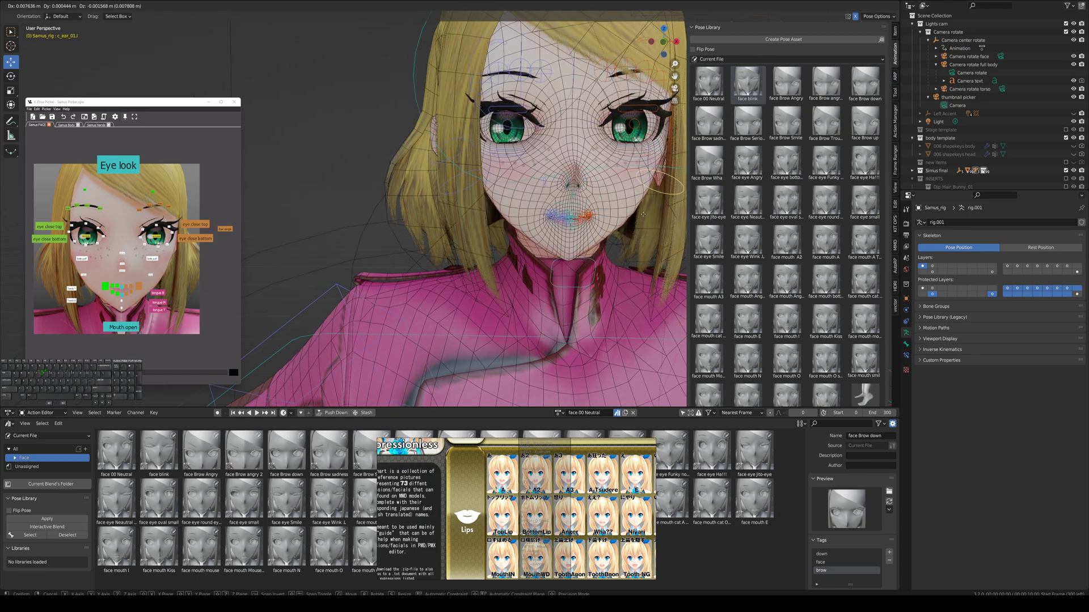
click(638, 111)
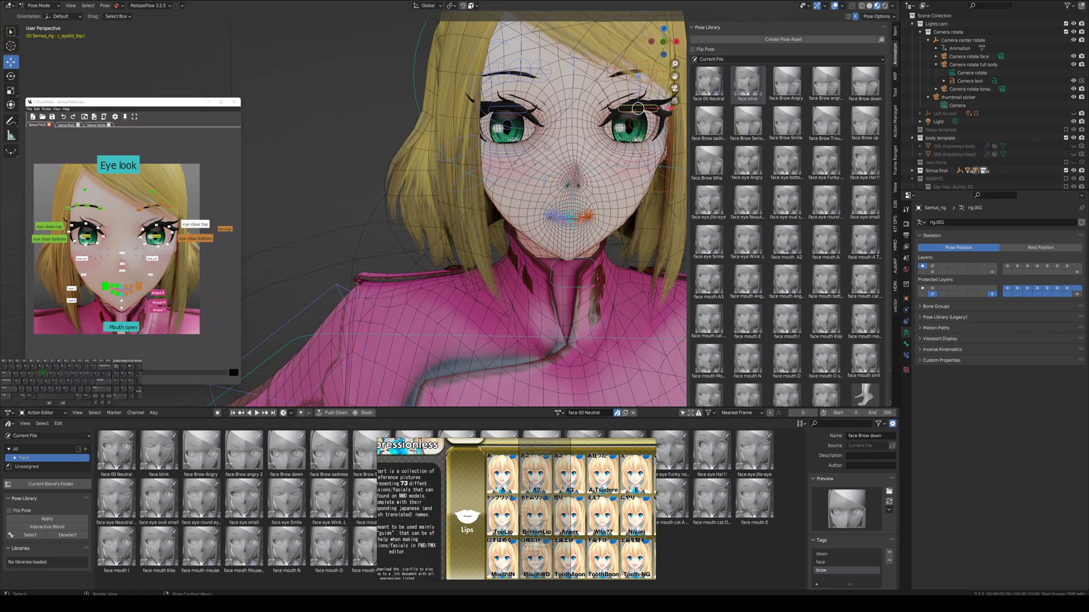
key(g)
right_click(631, 103)
middle_drag(611, 209, 554, 279)
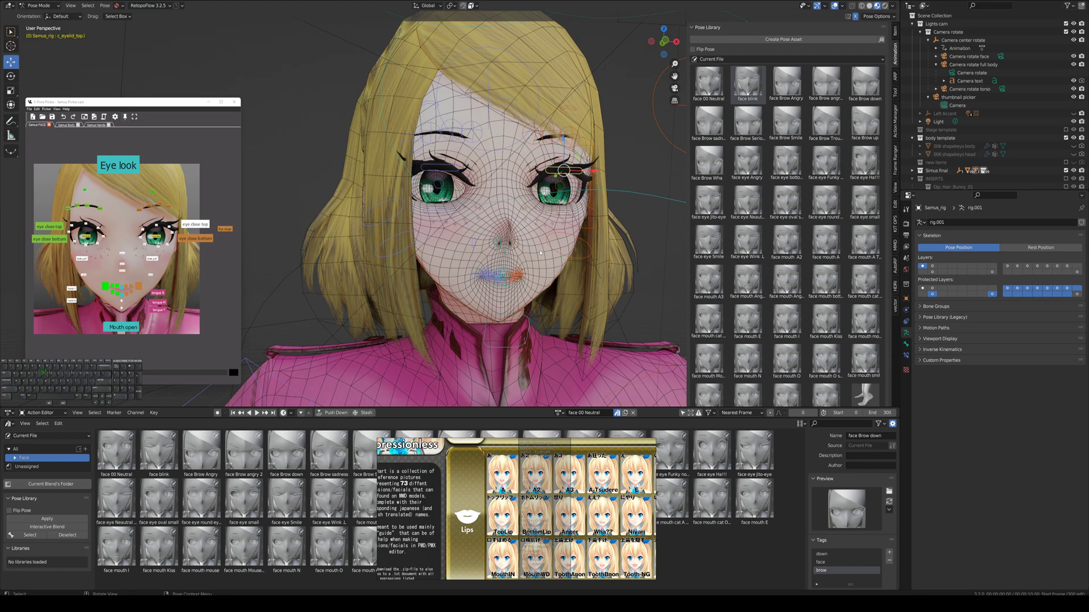
middle_drag(538, 256, 555, 276)
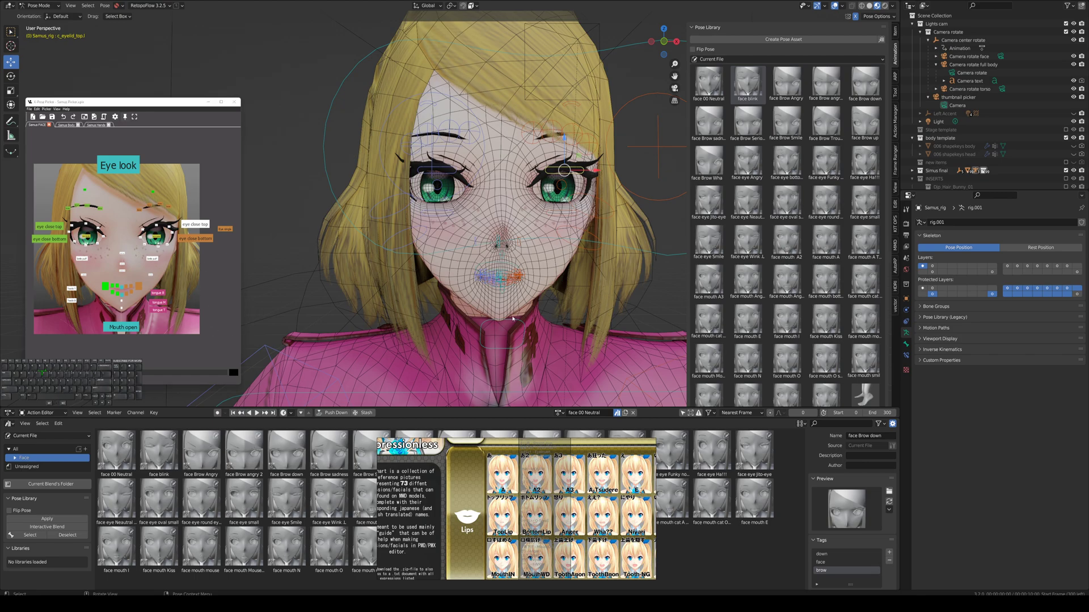
Select all face controls in the picker and try out various library face poses, including face blink, ending on face 00 Neutral.
drag(224, 351, 26, 142)
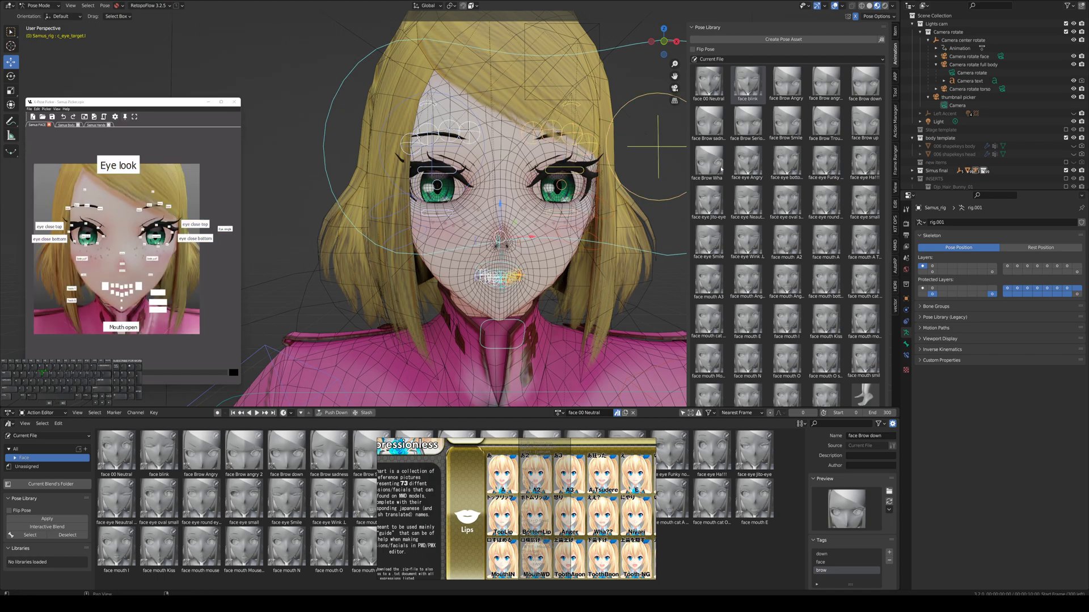
click(751, 89)
click(786, 122)
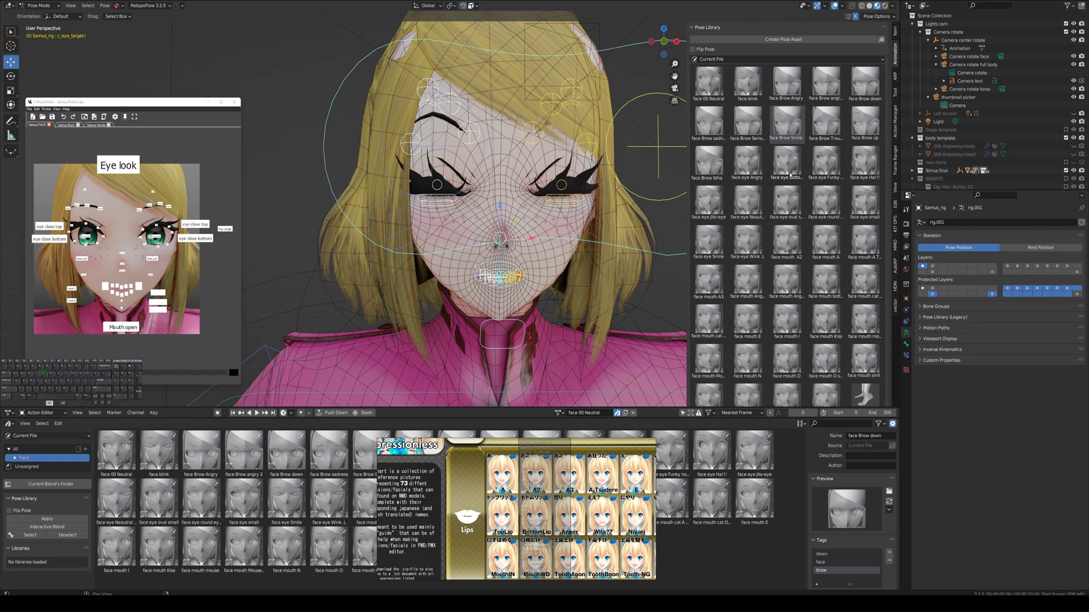
click(787, 241)
click(787, 281)
click(787, 321)
click(787, 361)
click(752, 323)
click(749, 281)
click(748, 242)
click(747, 202)
click(746, 153)
click(748, 82)
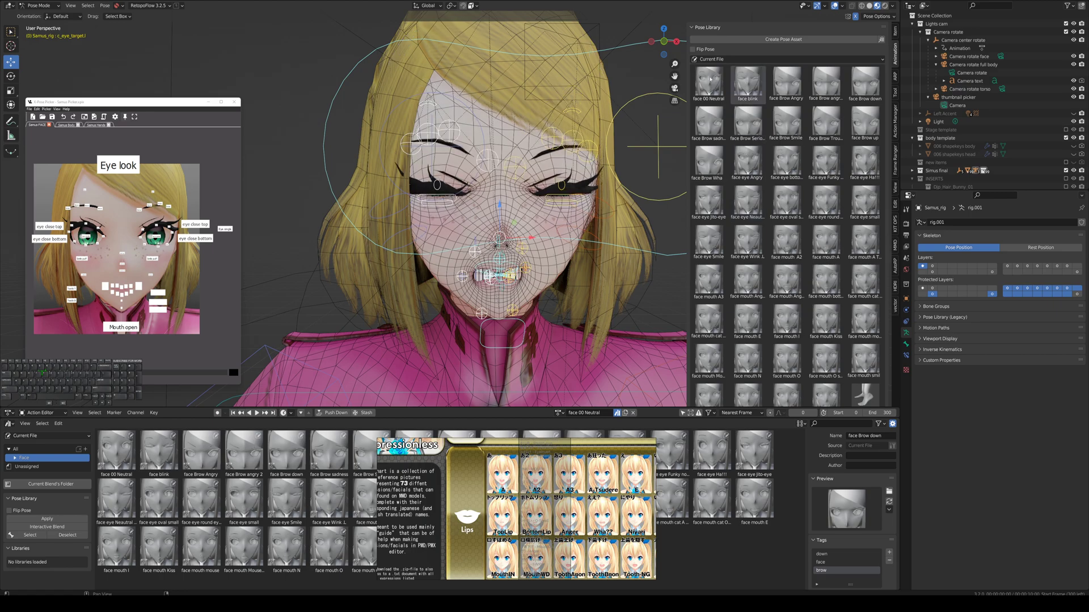
click(708, 80)
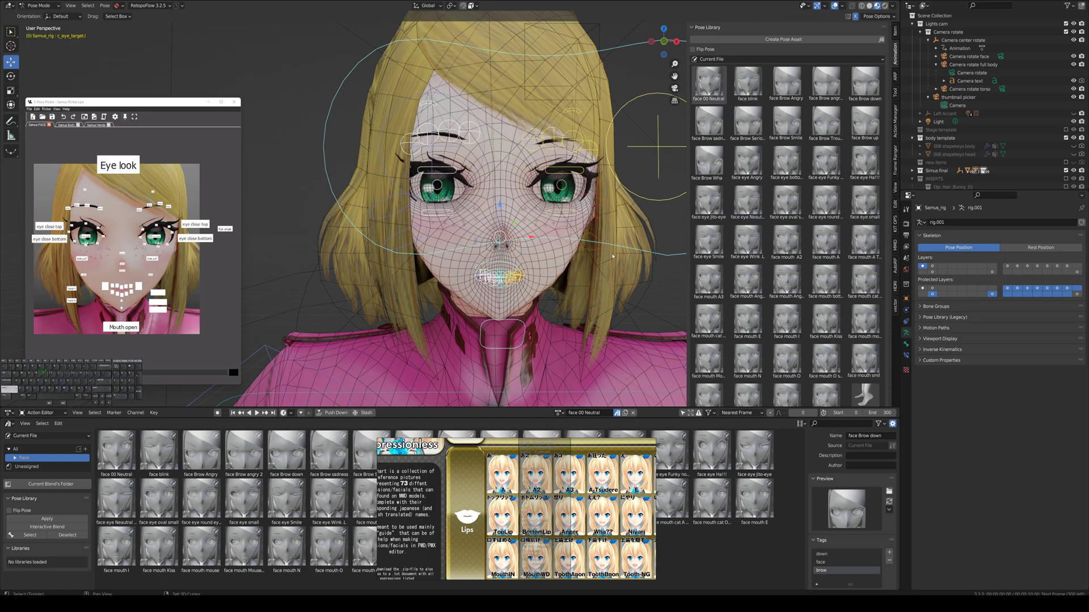
middle_drag(615, 297, 630, 311)
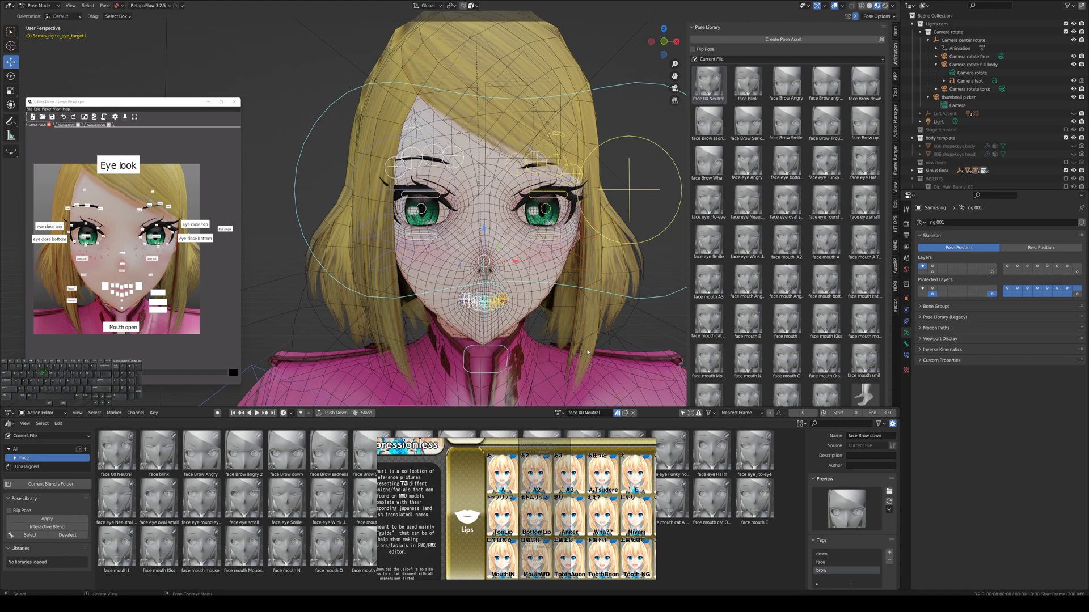
Try moving the lip corner control and the jawbone control, cancelling both moves.
click(506, 304)
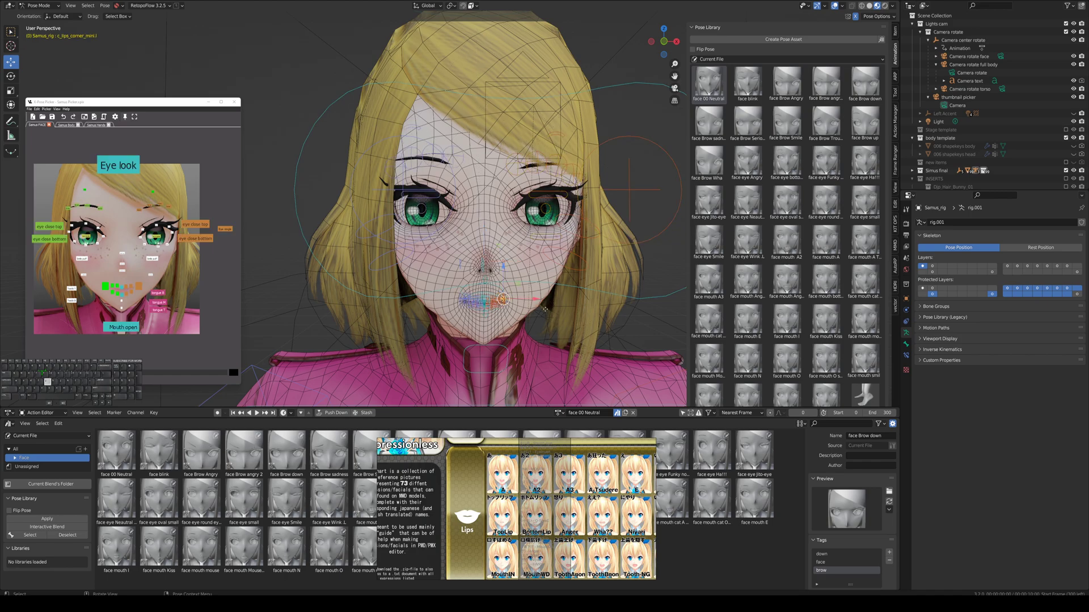
click(514, 306)
key(g)
right_click(503, 298)
click(516, 357)
key(g)
right_click(519, 366)
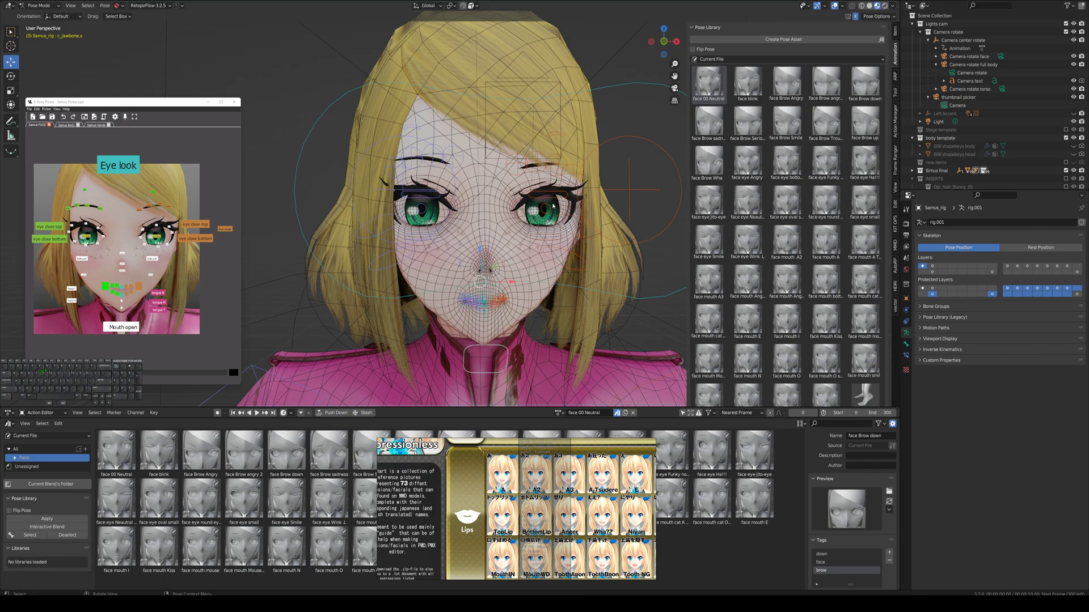
Try moving the upper eyelid control on the neutral face, cancelling the move.
click(554, 197)
key(g)
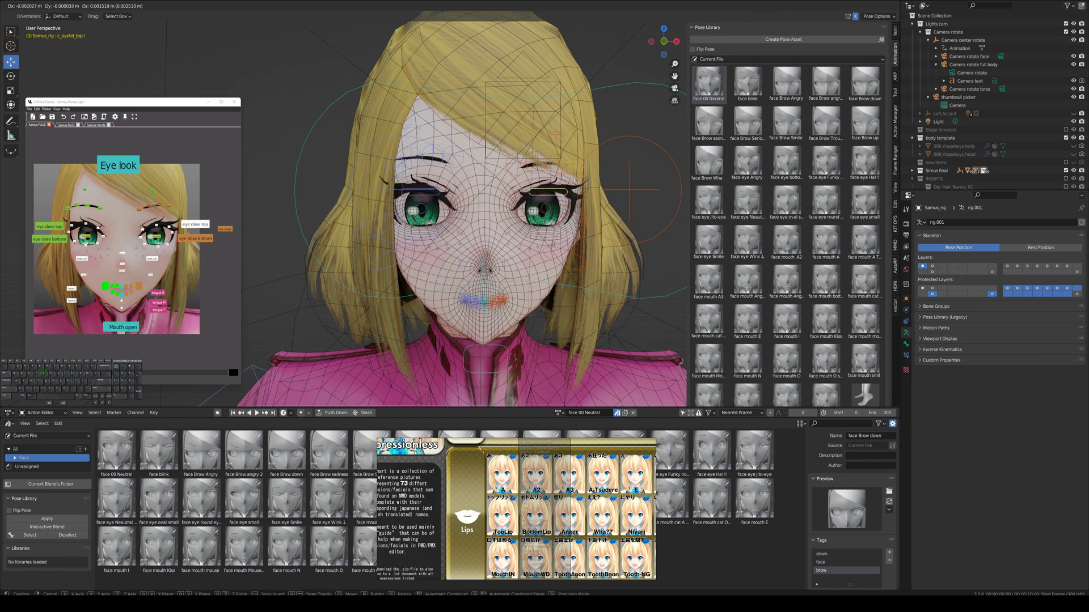
right_click(554, 230)
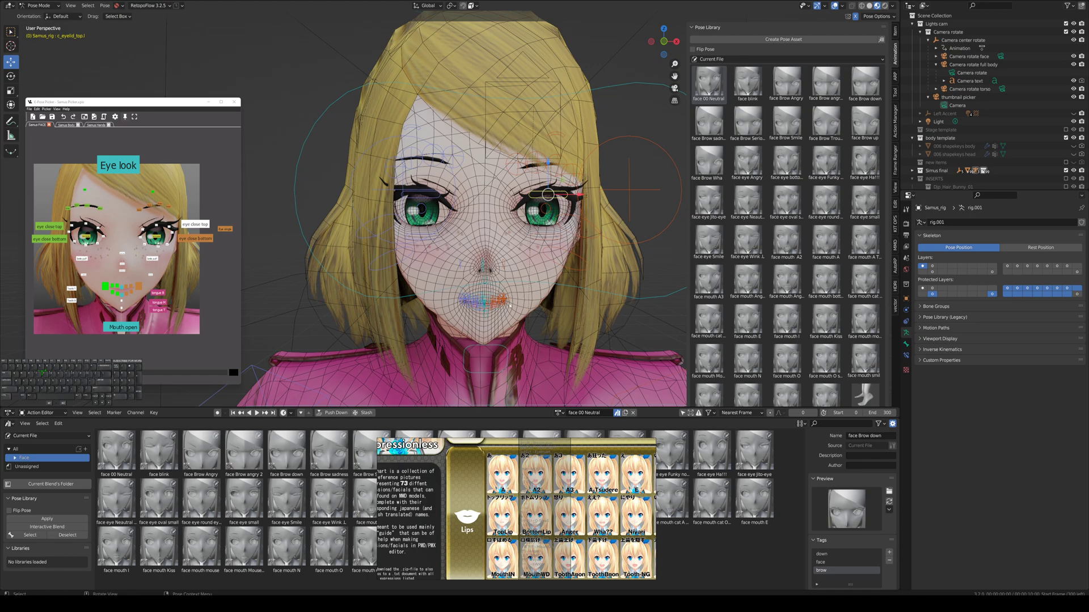
middle_drag(577, 279, 590, 280)
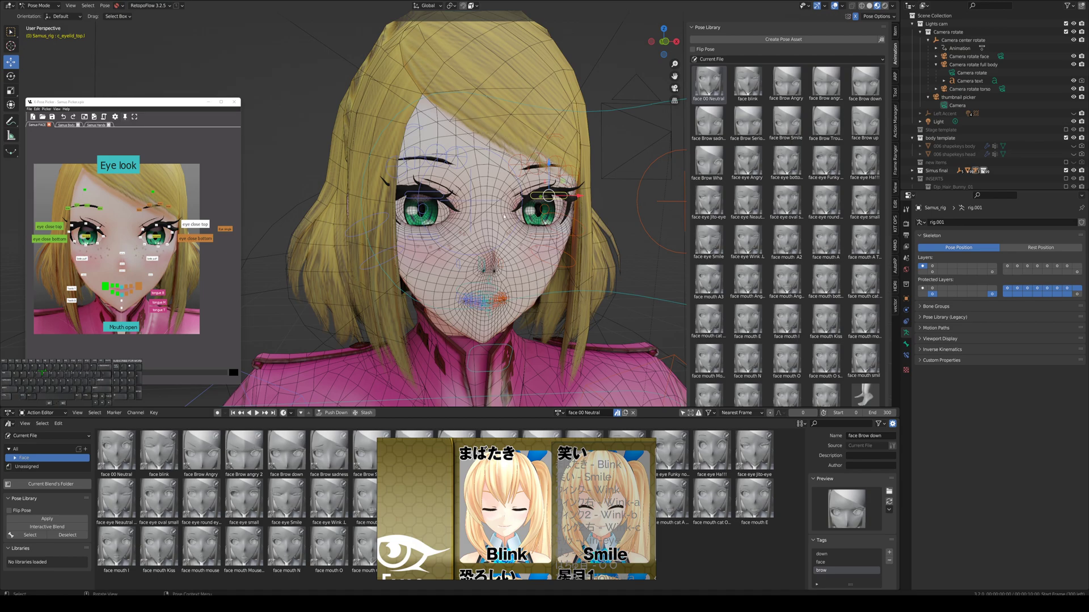
Apply the face blink pose to all face controls, and reselect only the eye and brow controls in the picker.
drag(225, 334, 29, 146)
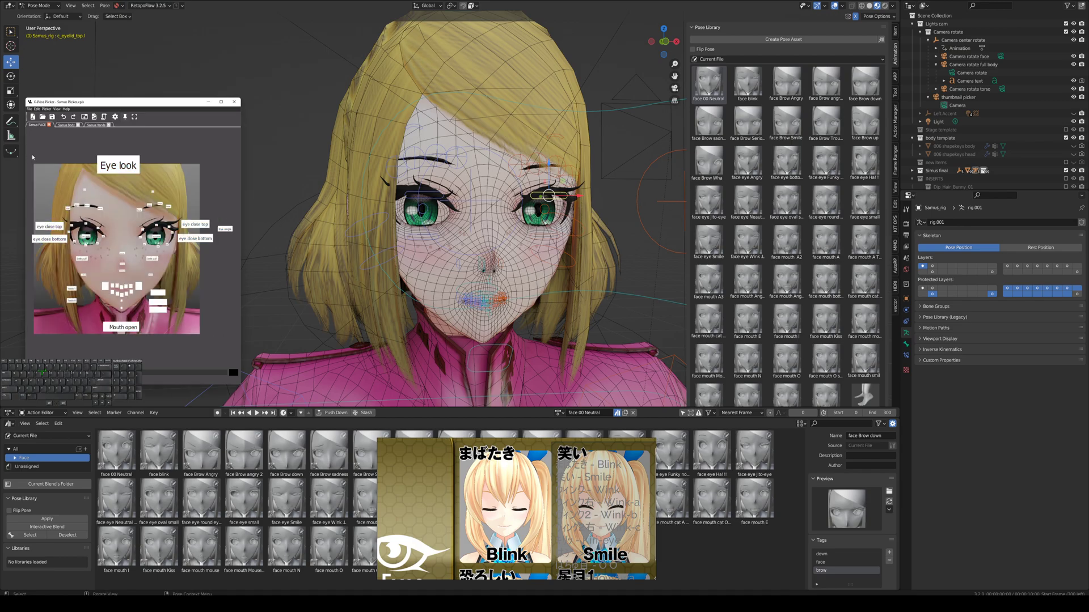
double_click(745, 86)
middle_drag(506, 216, 498, 213)
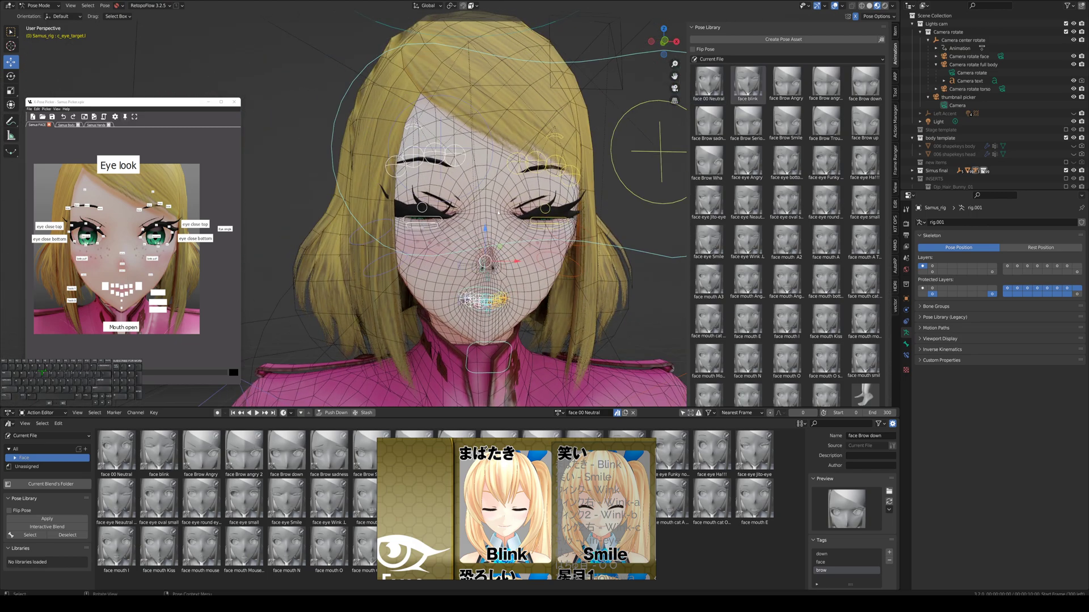
click(640, 297)
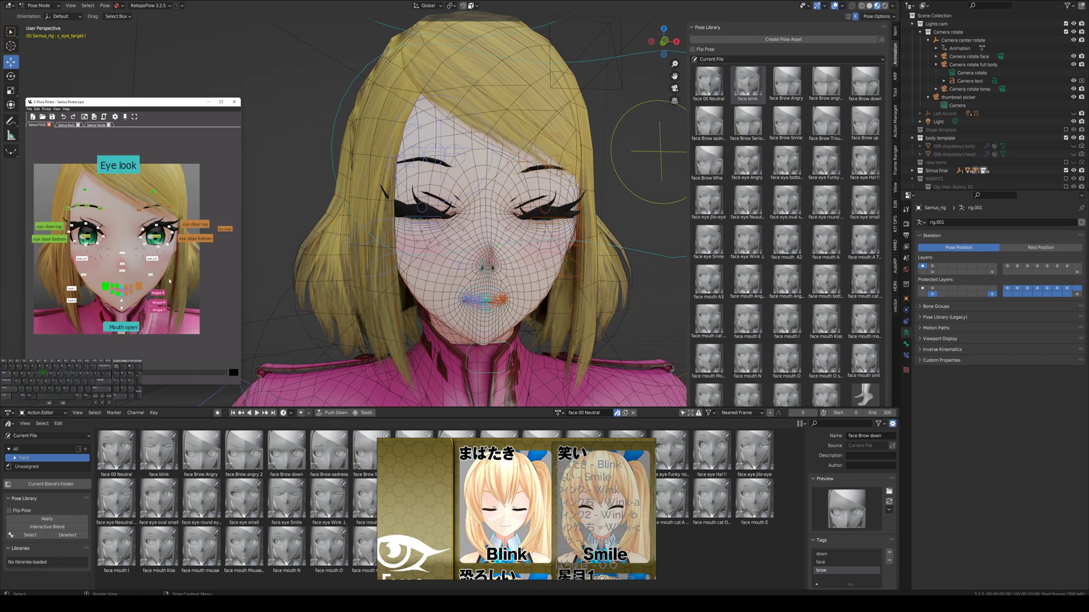
drag(231, 264, 27, 168)
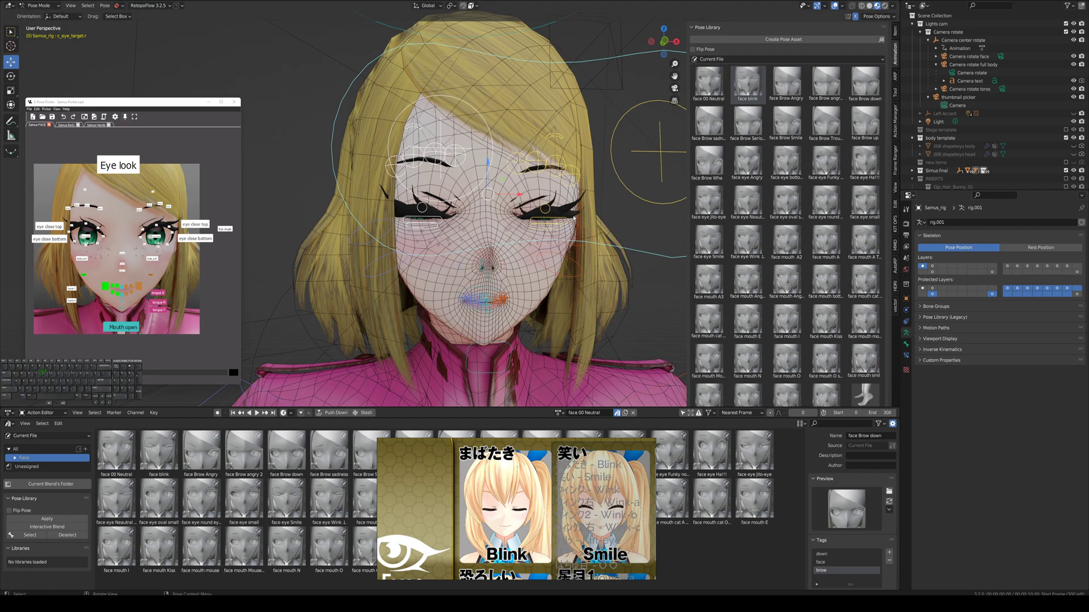
Select the body mesh in Object Mode and save its rig armature modifier as a shape key.
key(ctrl+Tab)
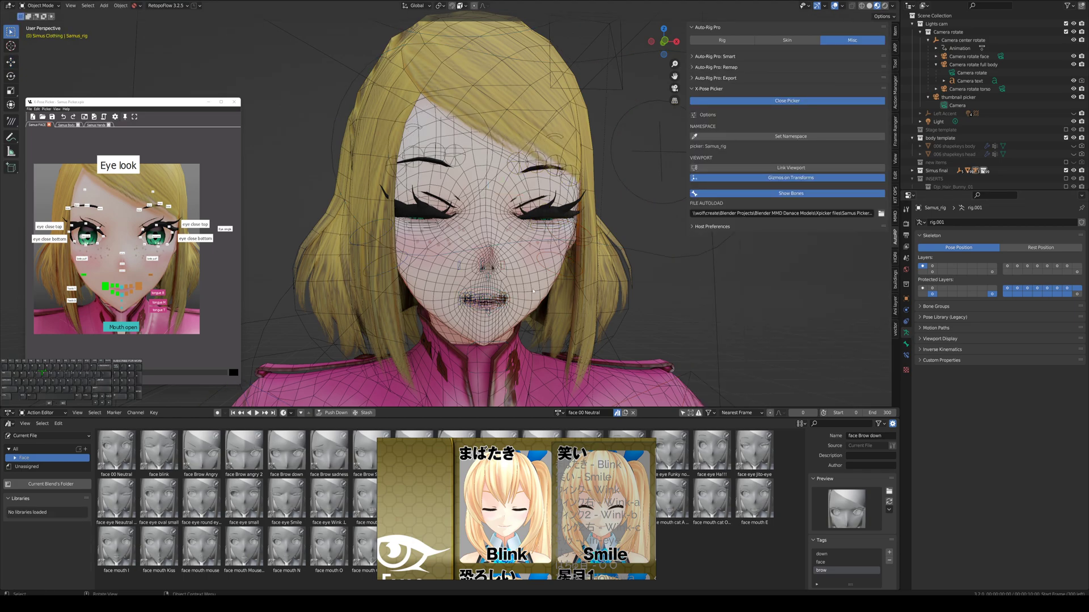
click(532, 264)
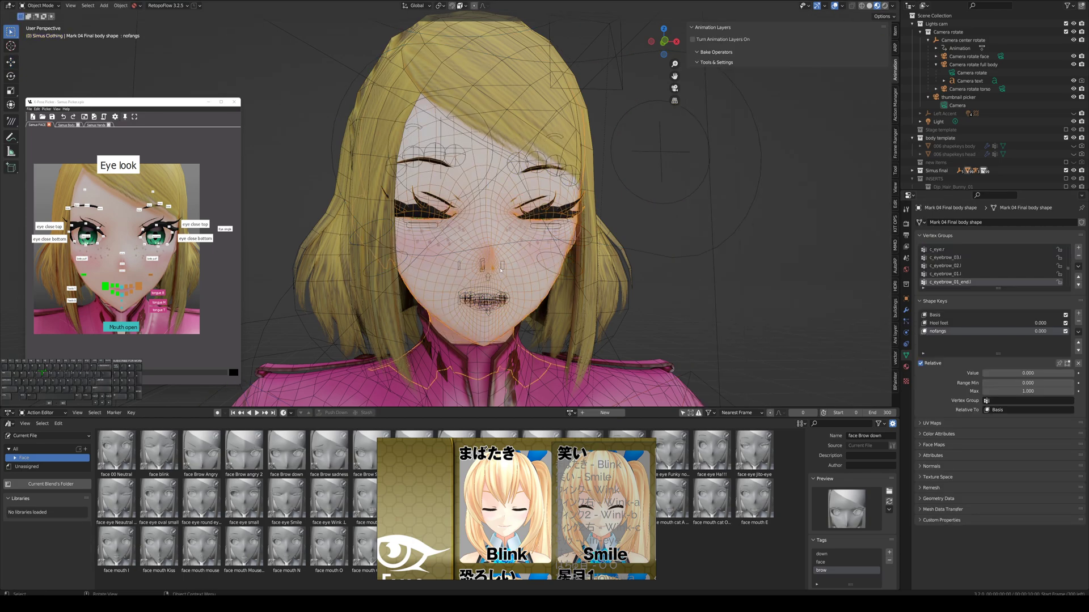
click(906, 311)
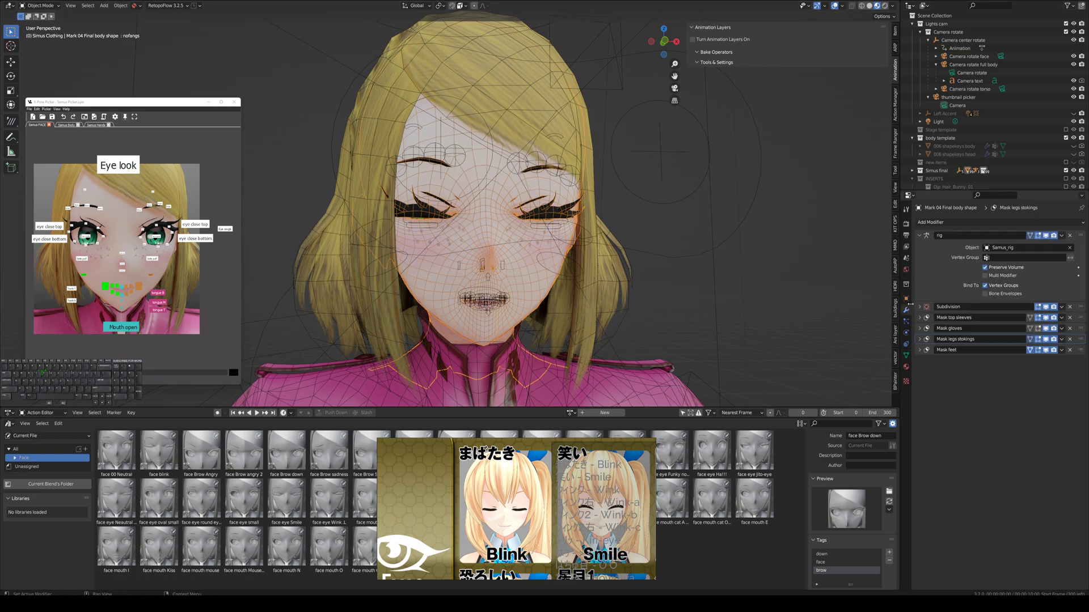
click(1062, 236)
click(1061, 236)
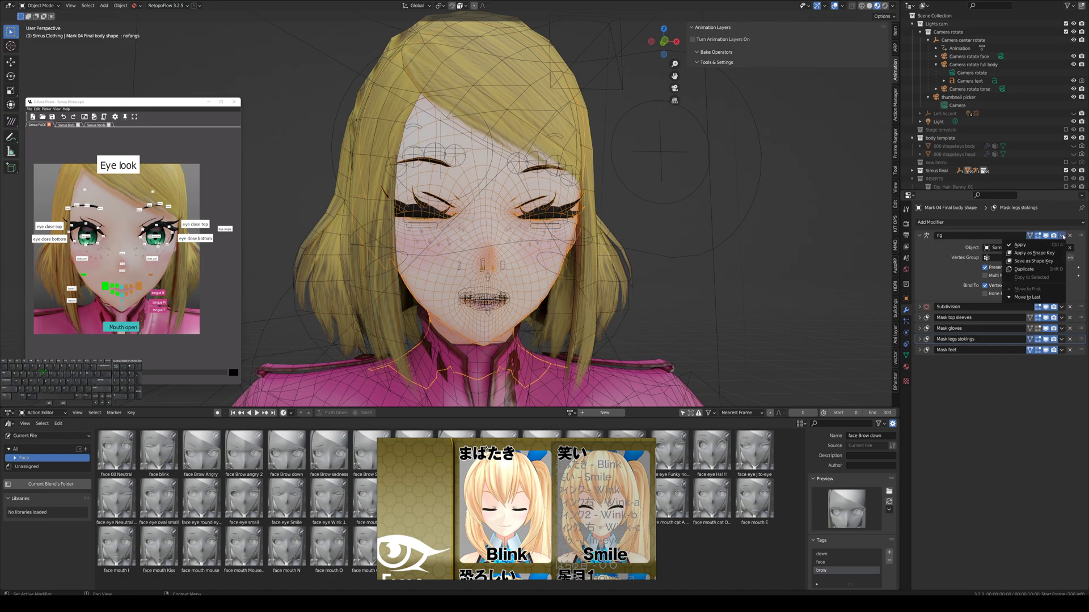
click(1029, 262)
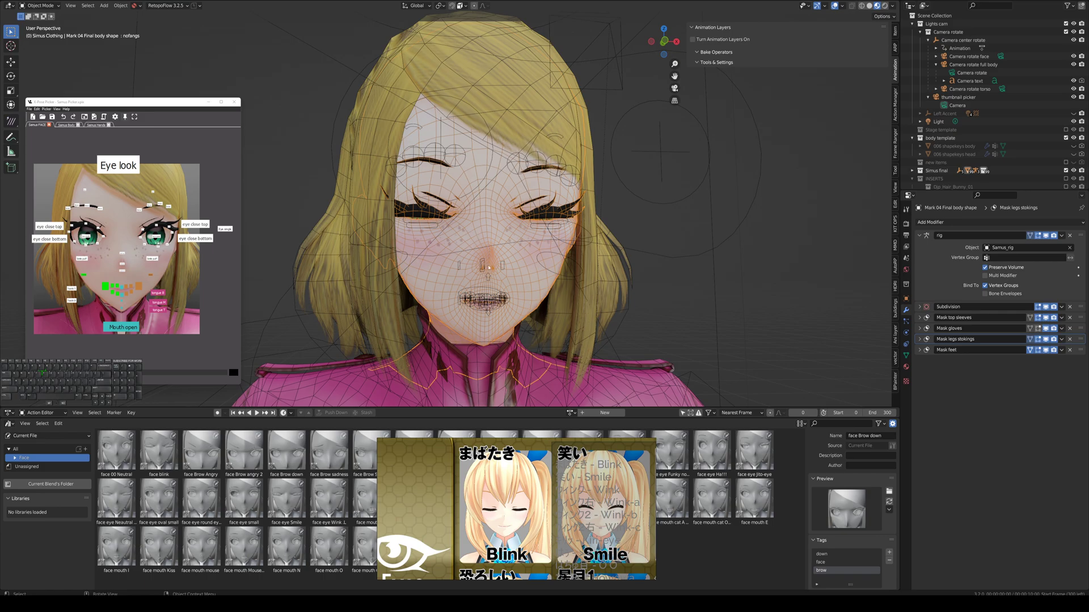
Select the rig shape key in the body mesh's list of shape keys.
scroll(524, 255, down, 6)
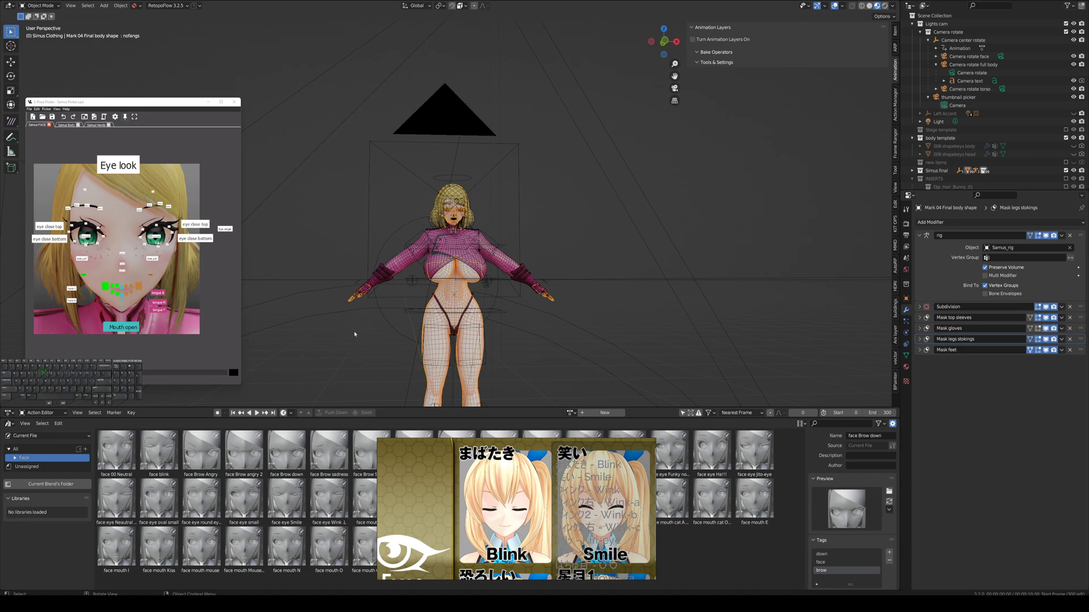
scroll(471, 232, up, 8)
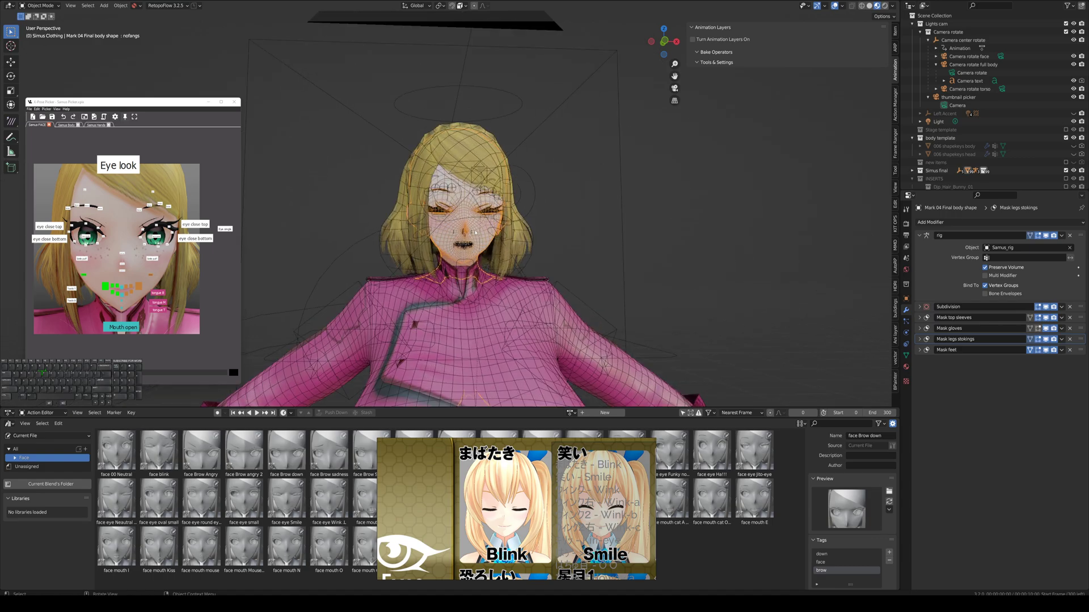
scroll(472, 232, up, 4)
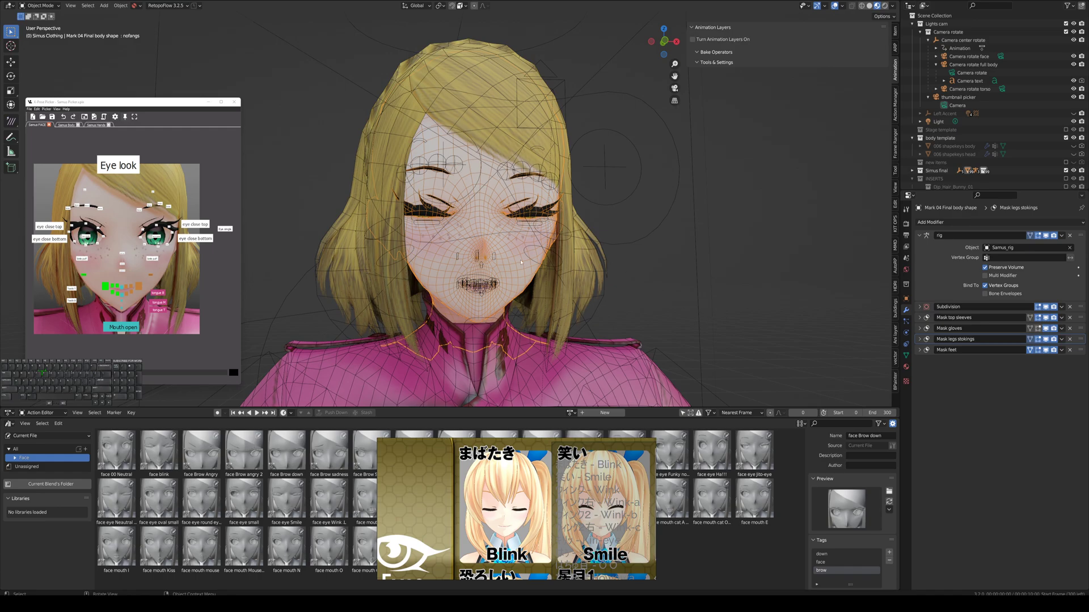
click(906, 355)
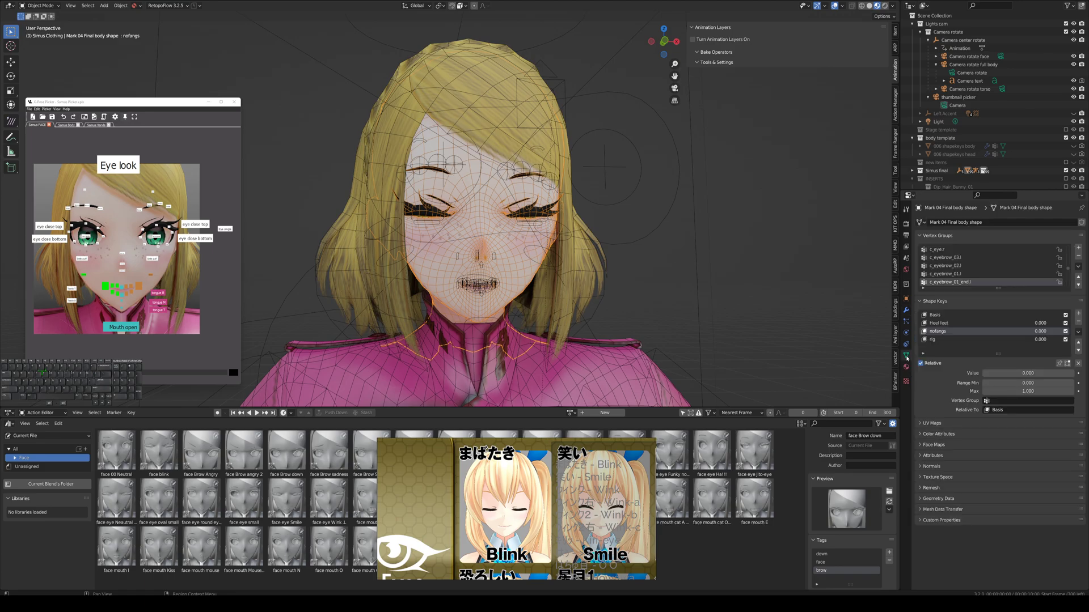
click(931, 339)
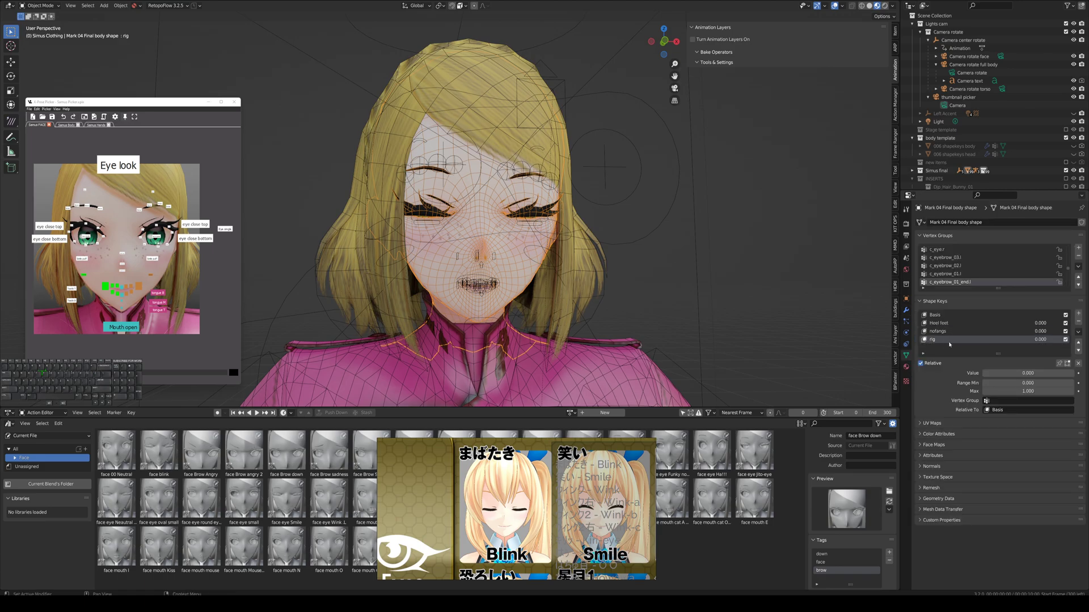
Rename the body mesh's rig shape key as まばたき.
double_click(938, 341)
text(まばたき)
key(Return)
Select the character rig, reset the pose of all its controls to neutral in Pose Mode, and return to Object Mode.
click(555, 256)
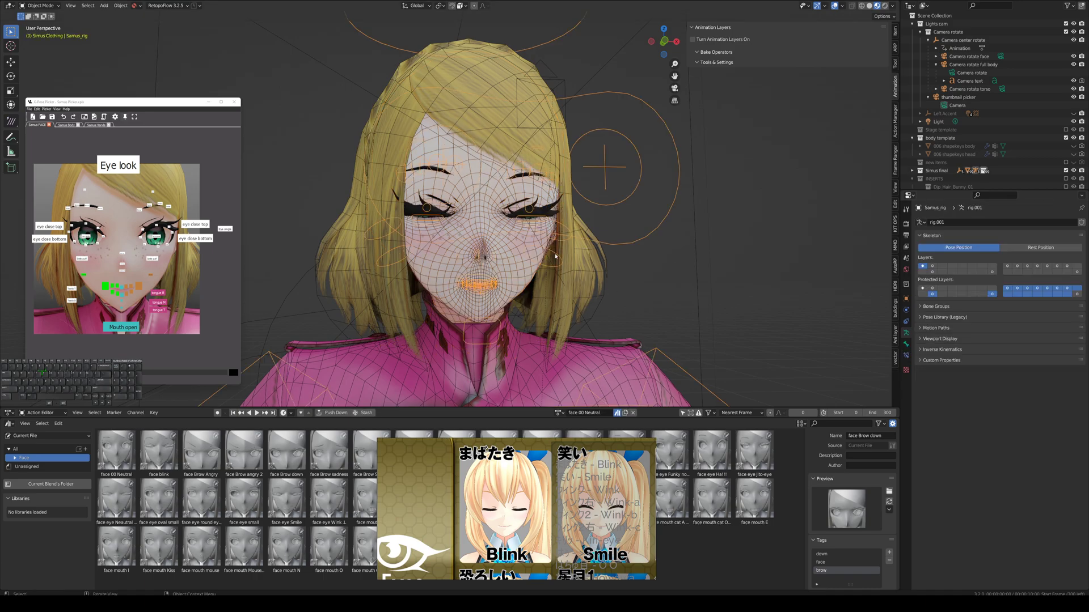
key(ctrl+Tab)
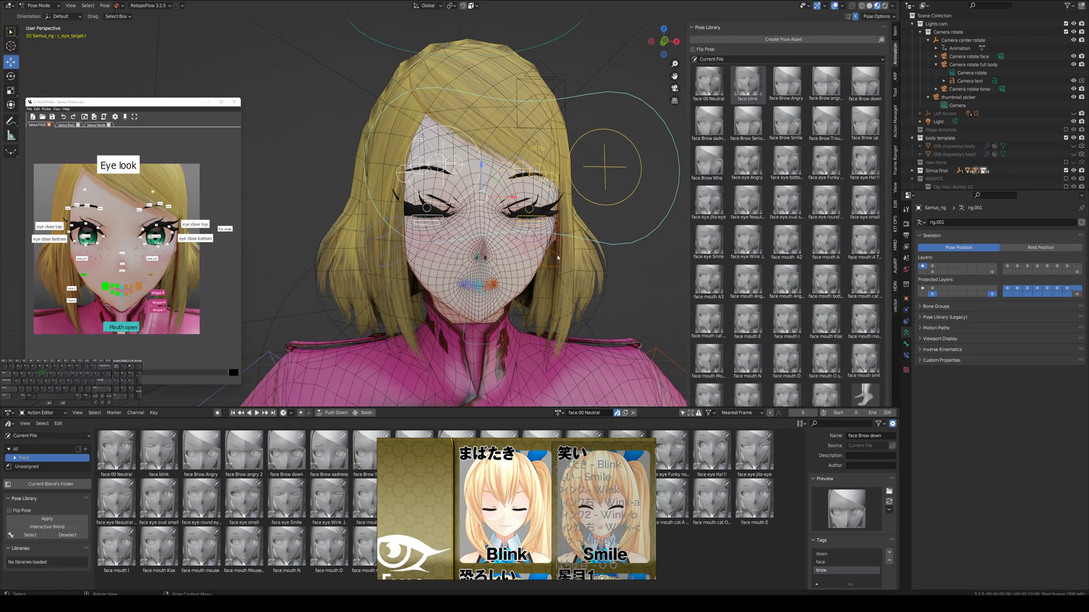
key(a)
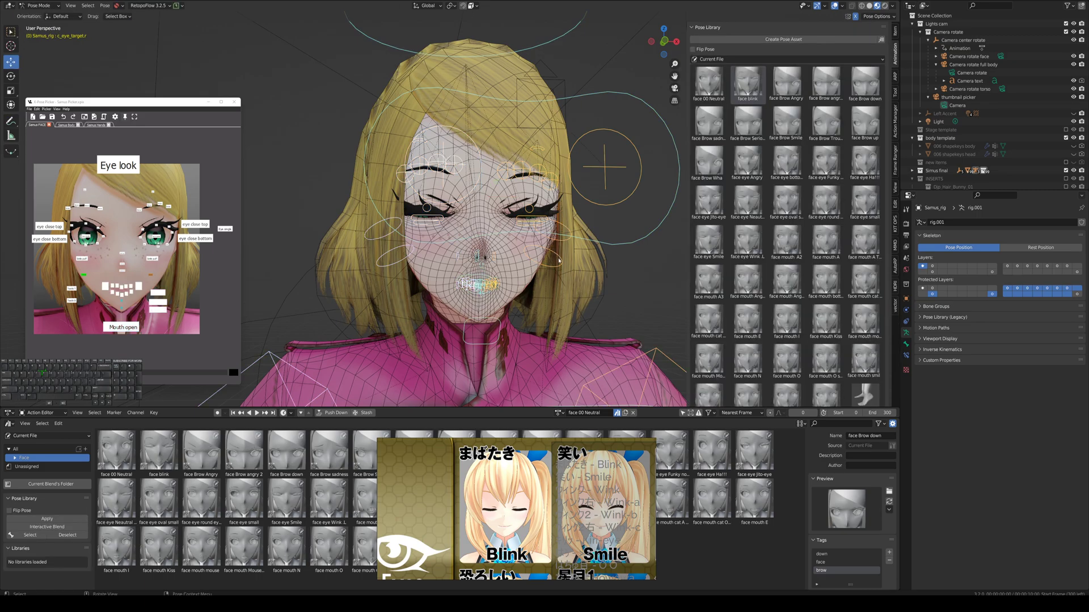
key(alt)
key(alt+r)
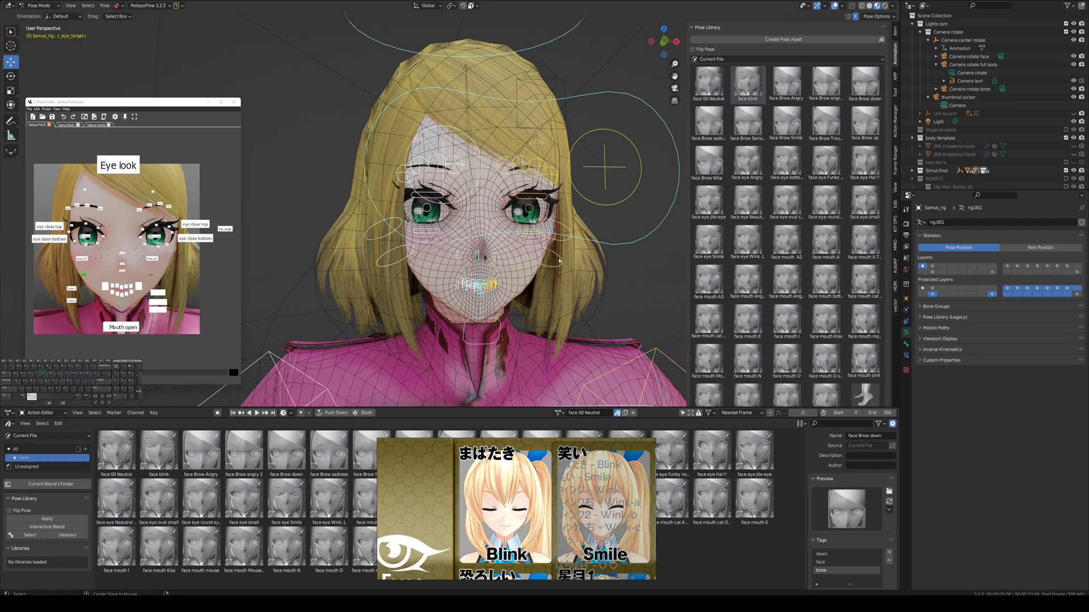
key(alt+a)
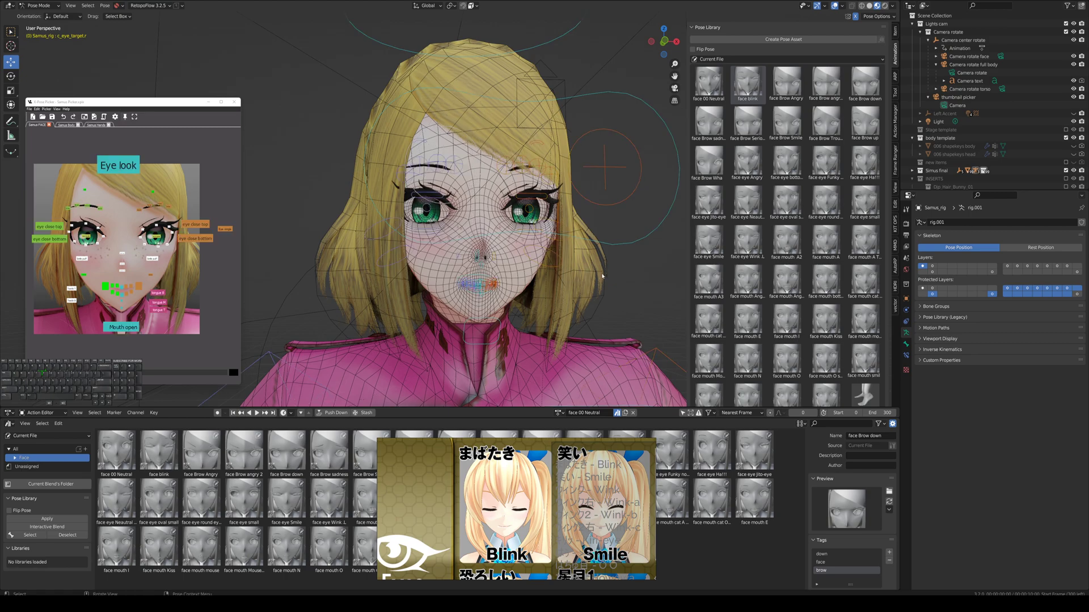
key(ctrl+Tab)
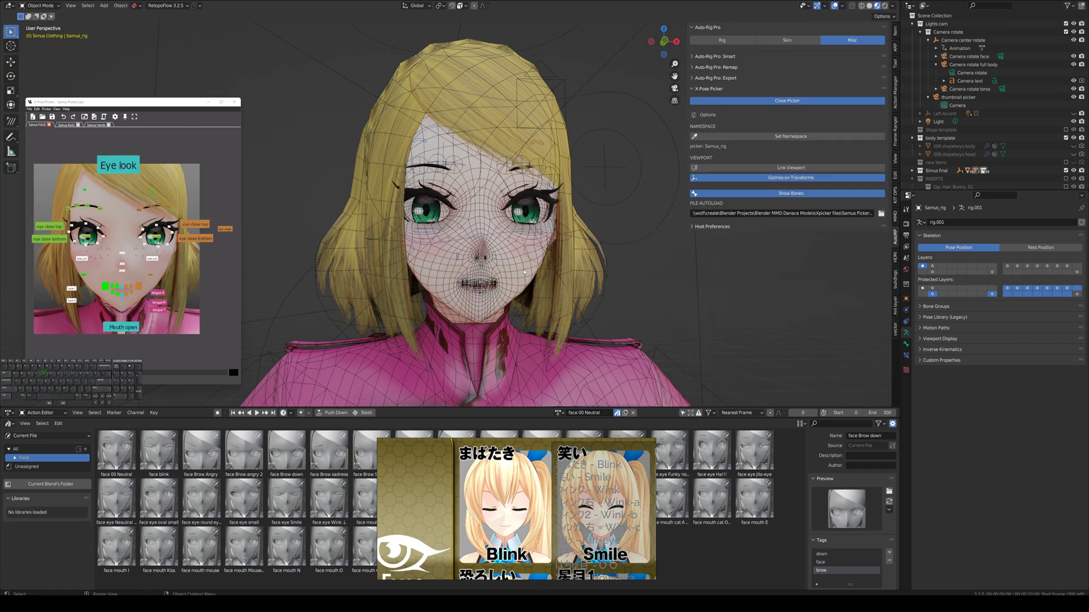
Set the body mesh's まばたき shape key to 1.000 and create a new shape from the mix.
click(523, 273)
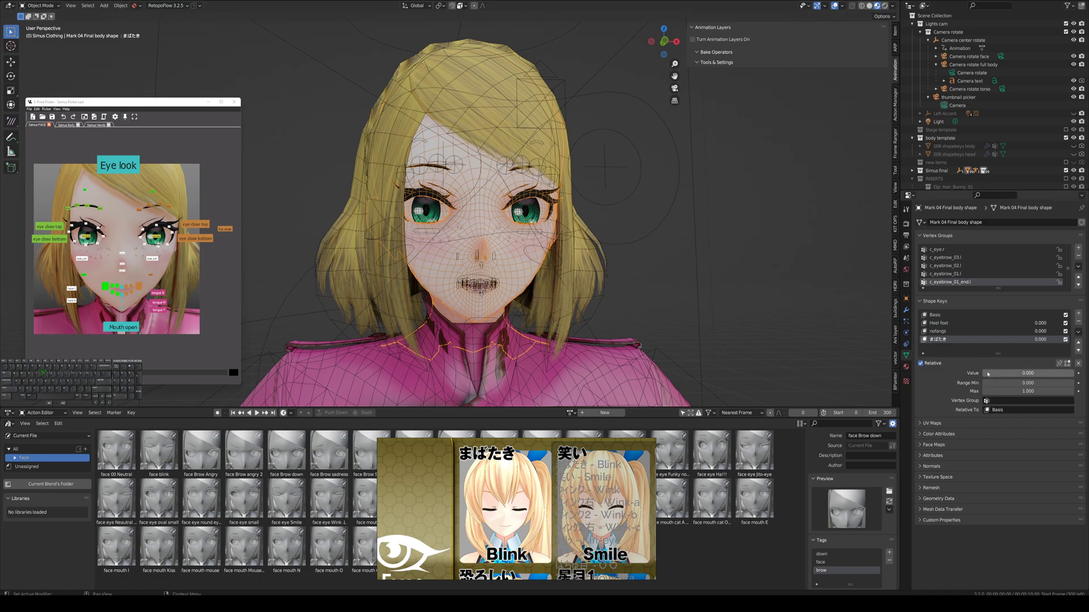
drag(990, 374, 1073, 373)
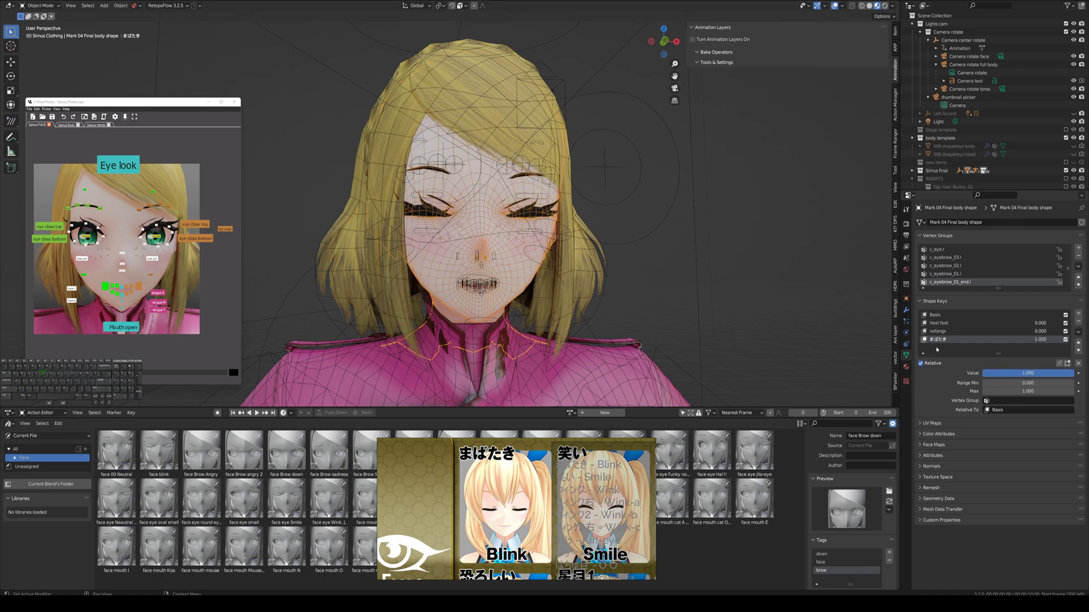
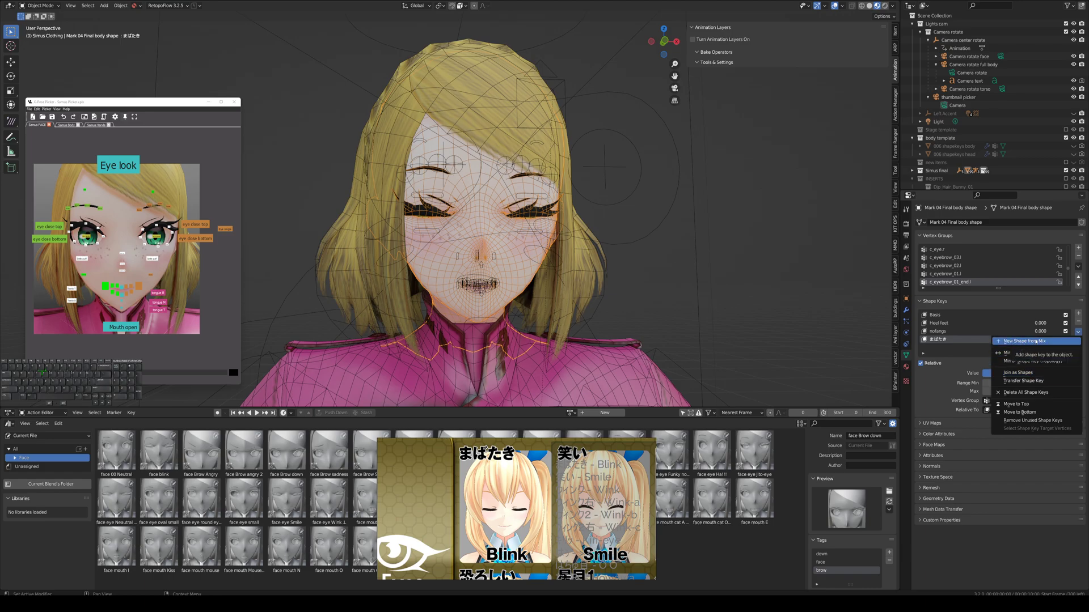
click(1036, 341)
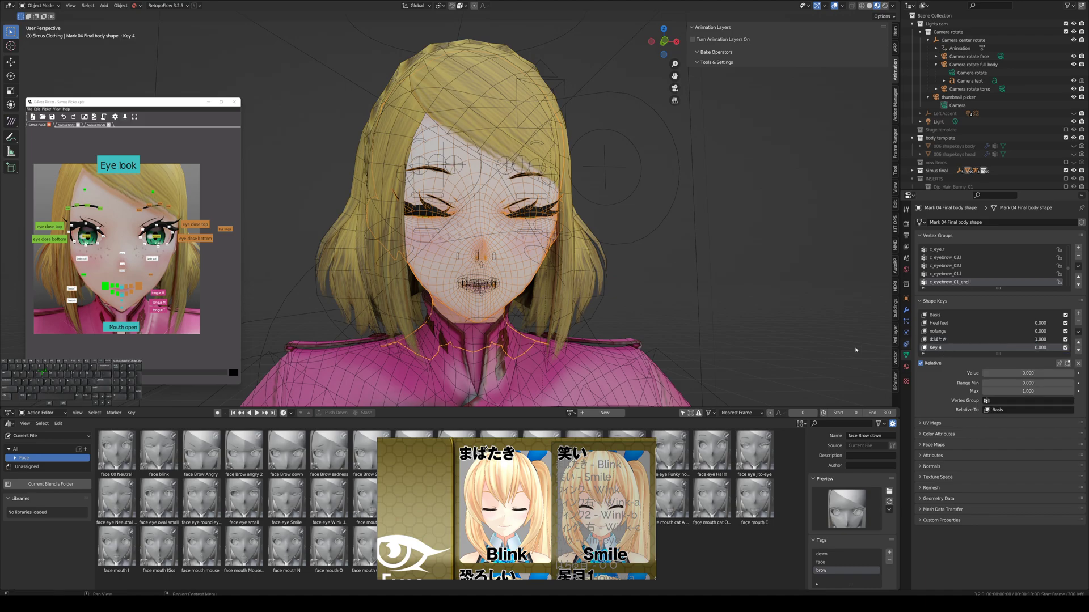
Try out the values of the nofangs and Heel feet shape keys.
click(961, 332)
drag(999, 372, 986, 374)
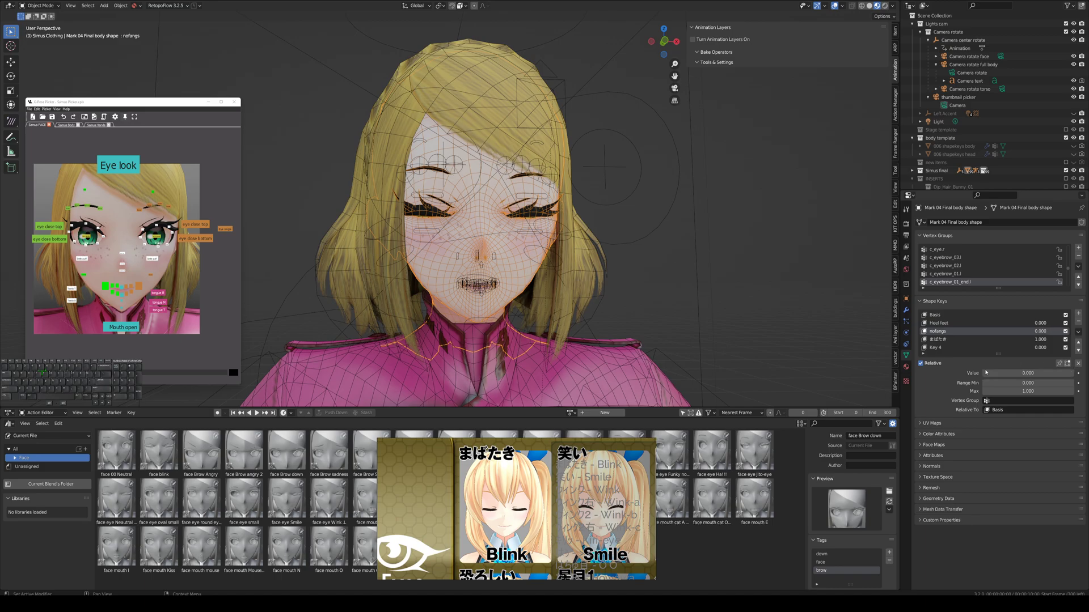
click(947, 322)
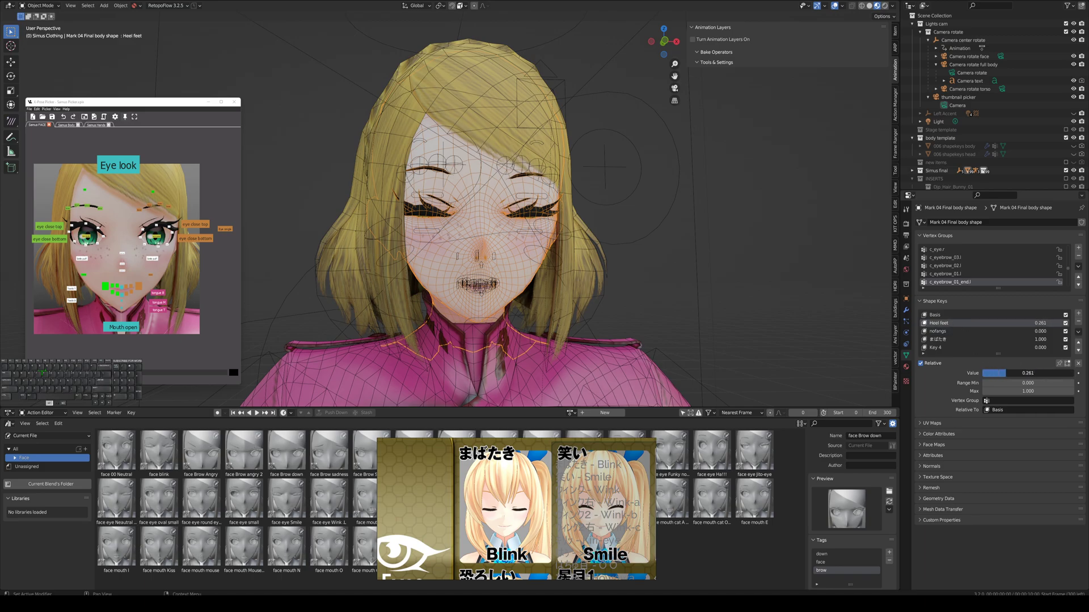
Set the まばたき shape key to 0.672 and create another new shape from the mix.
click(944, 340)
drag(1056, 376, 1027, 375)
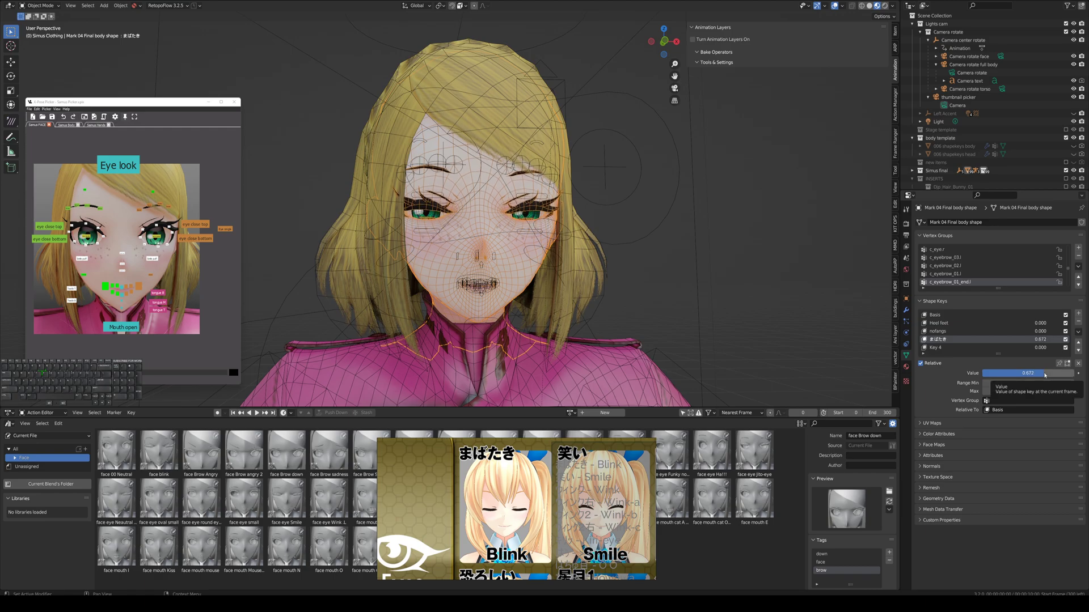
click(1078, 332)
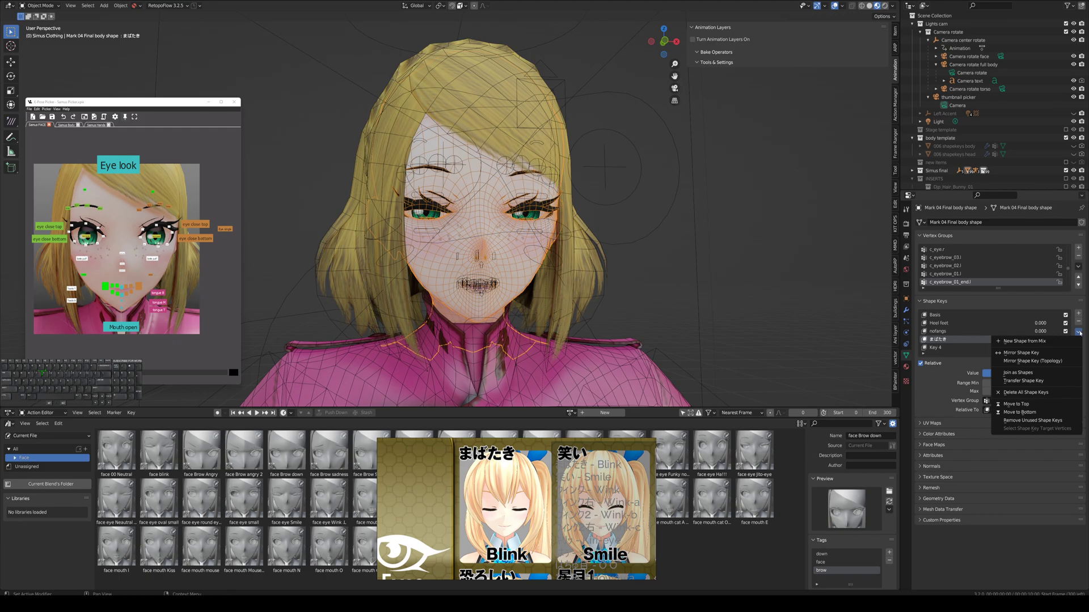
click(1045, 341)
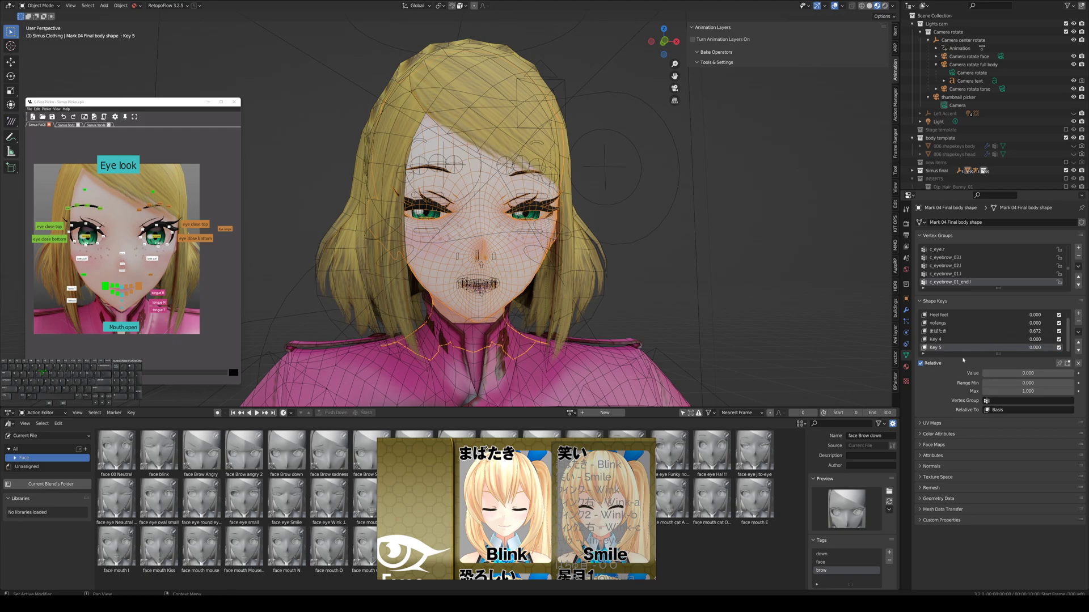
Preview the half-closed Key 5 shape at full value with まばたき at 0, and remove Key 5.
click(945, 331)
drag(1041, 373, 1073, 373)
click(944, 348)
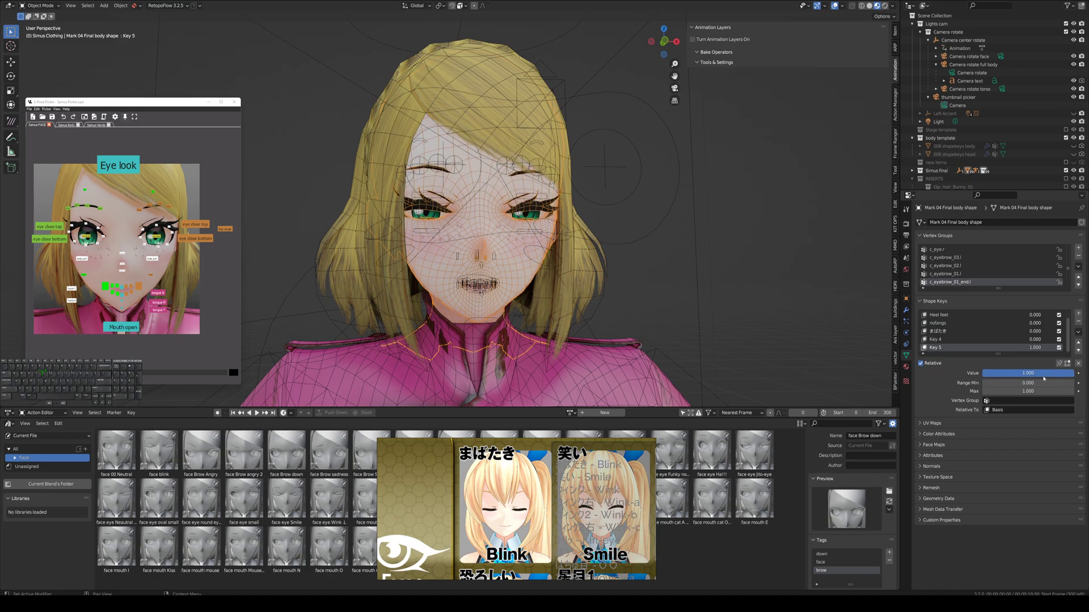
drag(1052, 376, 984, 376)
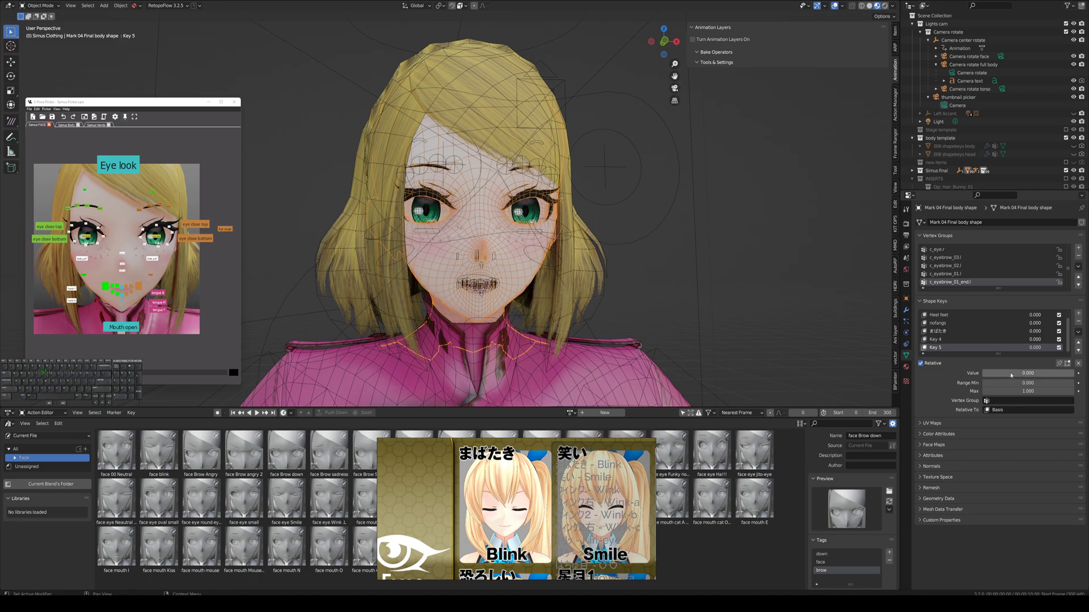
click(1081, 321)
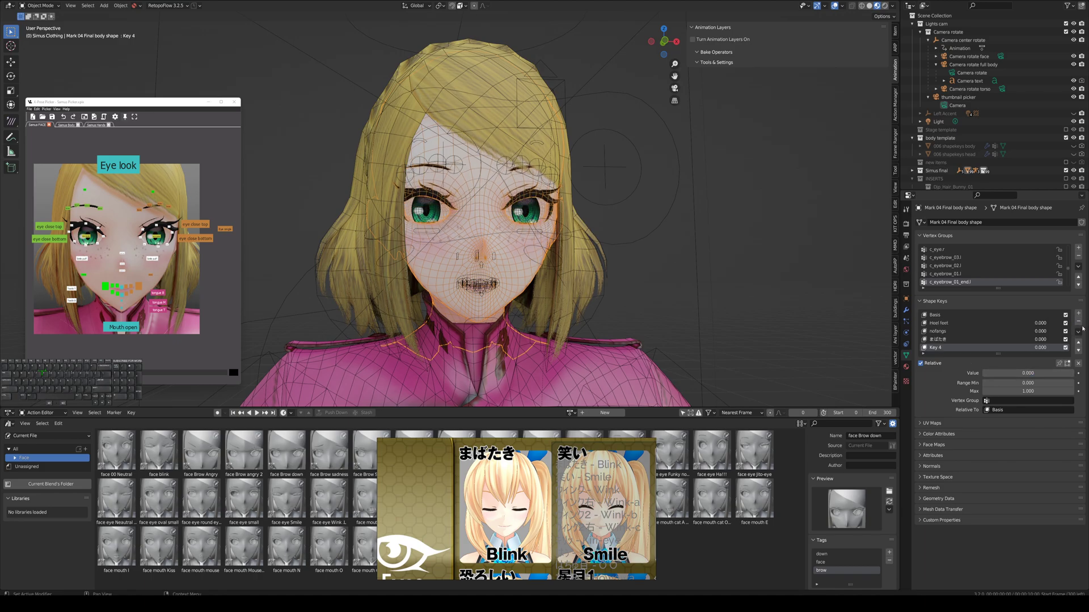
Rename the Key 4 shape key as Blink and leave the まばたき shape key at 0.
mouse_move(992, 373)
mouse_down()
mouse_move(1074, 374)
mouse_move(981, 373)
mouse_up()
double_click(946, 349)
key(BackSpace)
key(BackSpace)
key(BackSpace)
key(BackSpace)
key(BackSpace)
text(Blink)
key(Return)
click(939, 339)
drag(1015, 374, 982, 373)
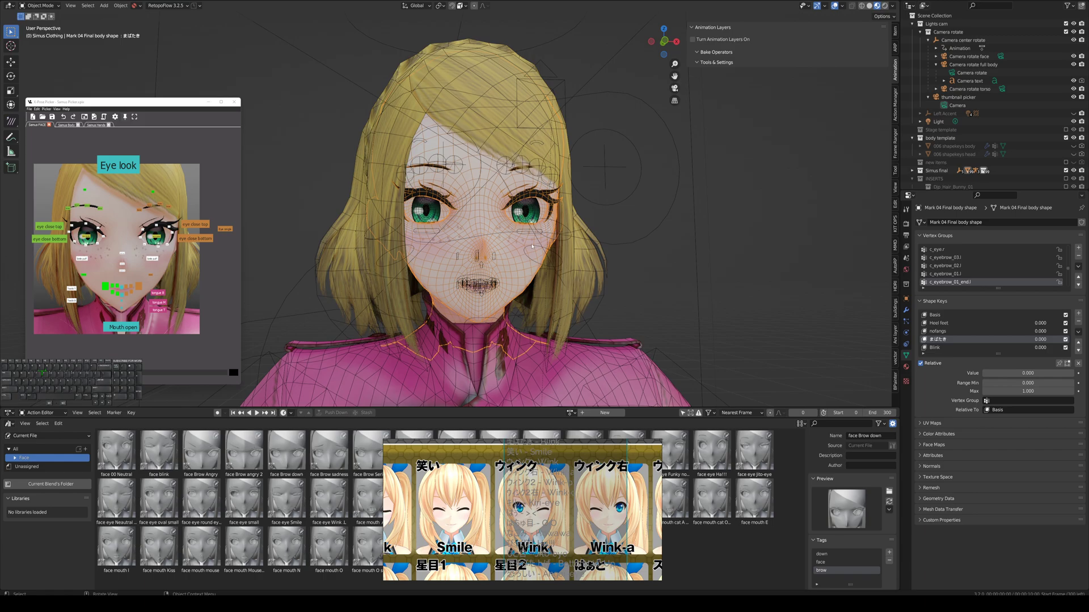
Put the character rig in Pose Mode, select all face controls in the picker, and widen the pose library for browsing.
click(533, 246)
key(ctrl+Tab)
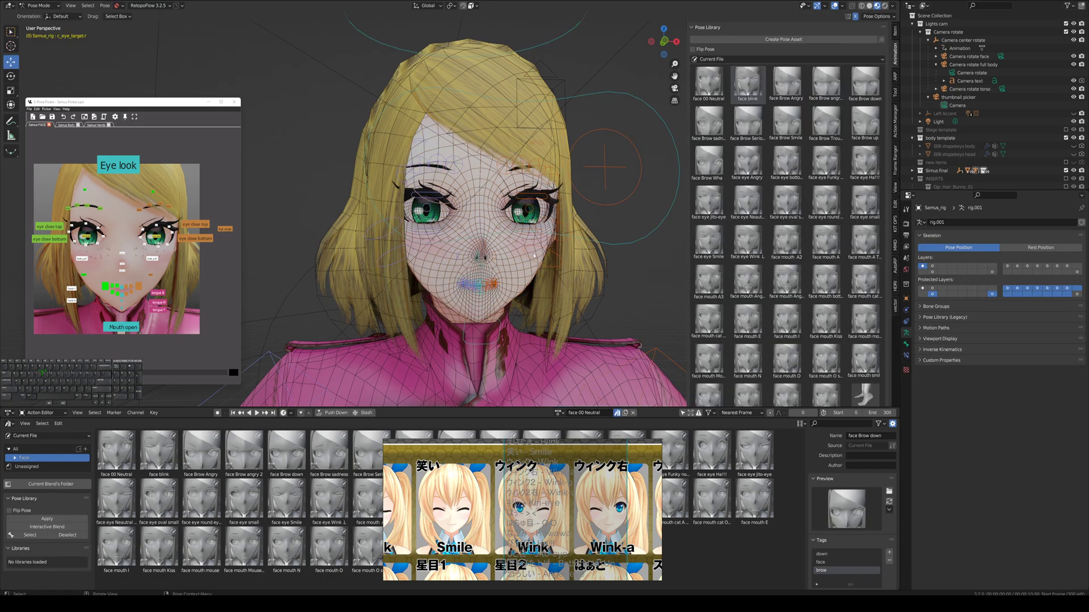
drag(219, 355, 27, 154)
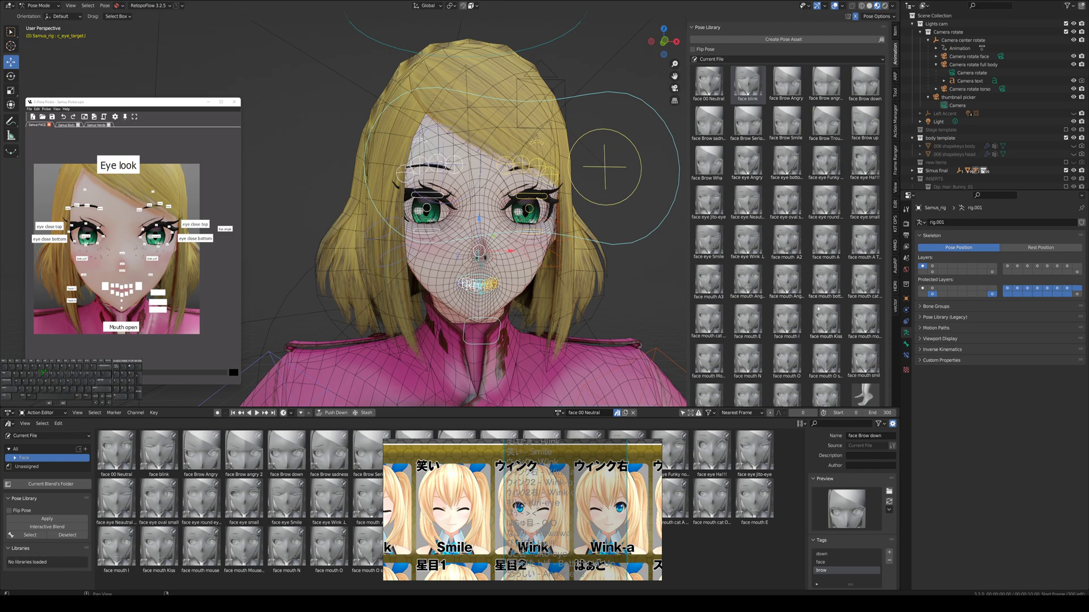
scroll(806, 336, down, 2)
scroll(799, 339, up, 2)
drag(686, 181, 661, 189)
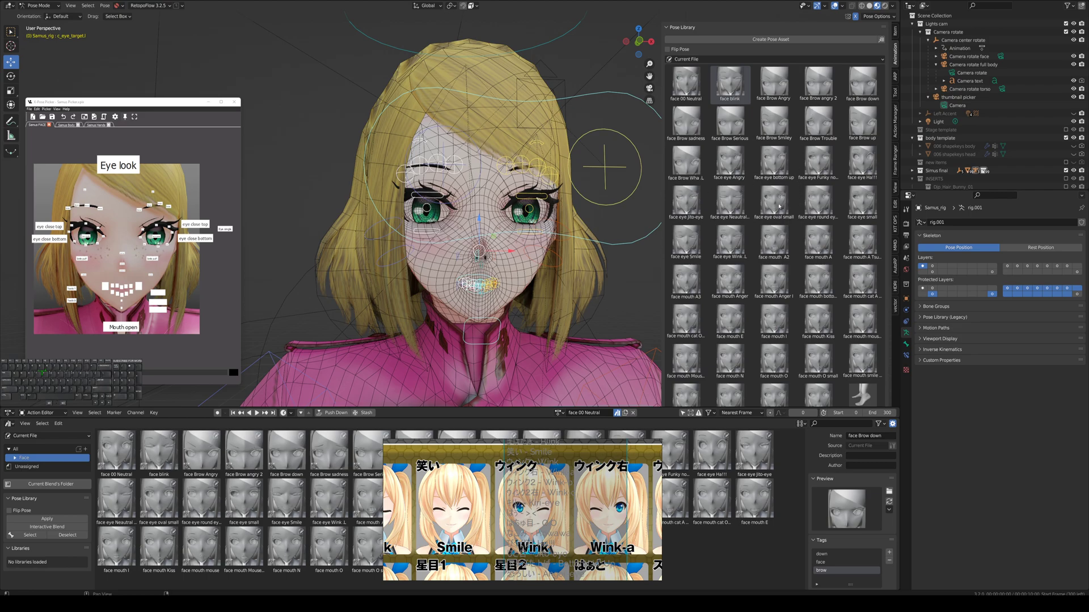
Try the face eye Neutral pose on the face controls, and restore the face 00 Neutral pose.
double_click(729, 198)
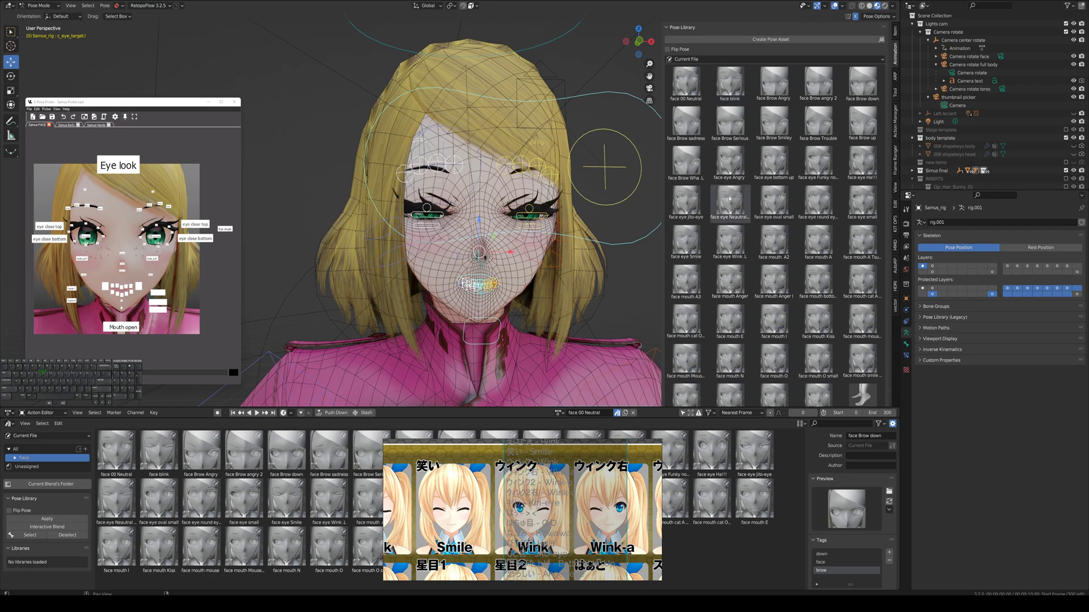
double_click(687, 83)
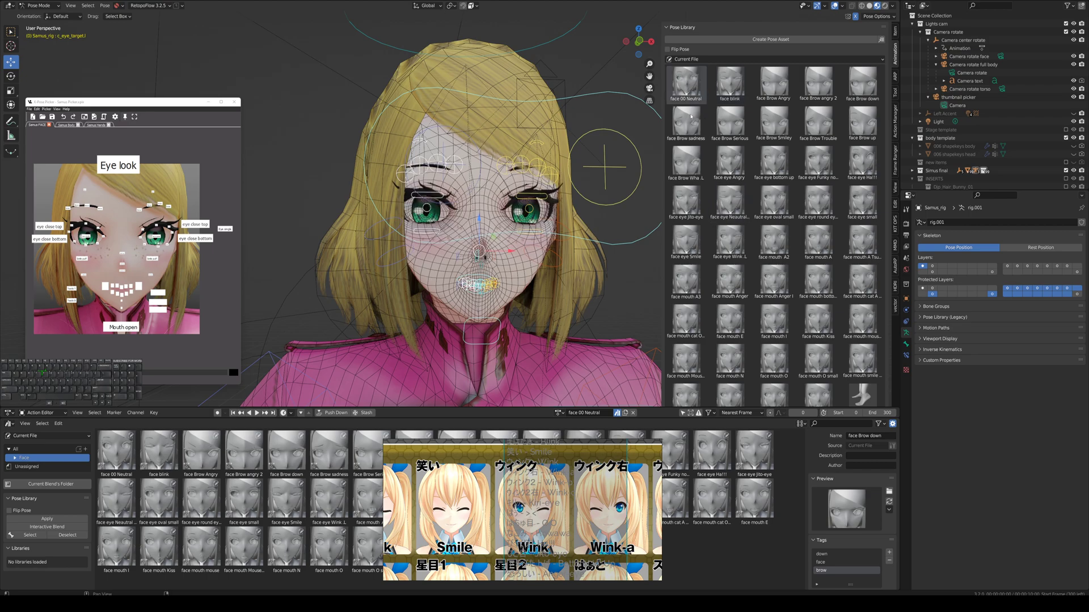
Apply the face eye Smile pose to the face controls and inspect the expression from the side.
double_click(686, 245)
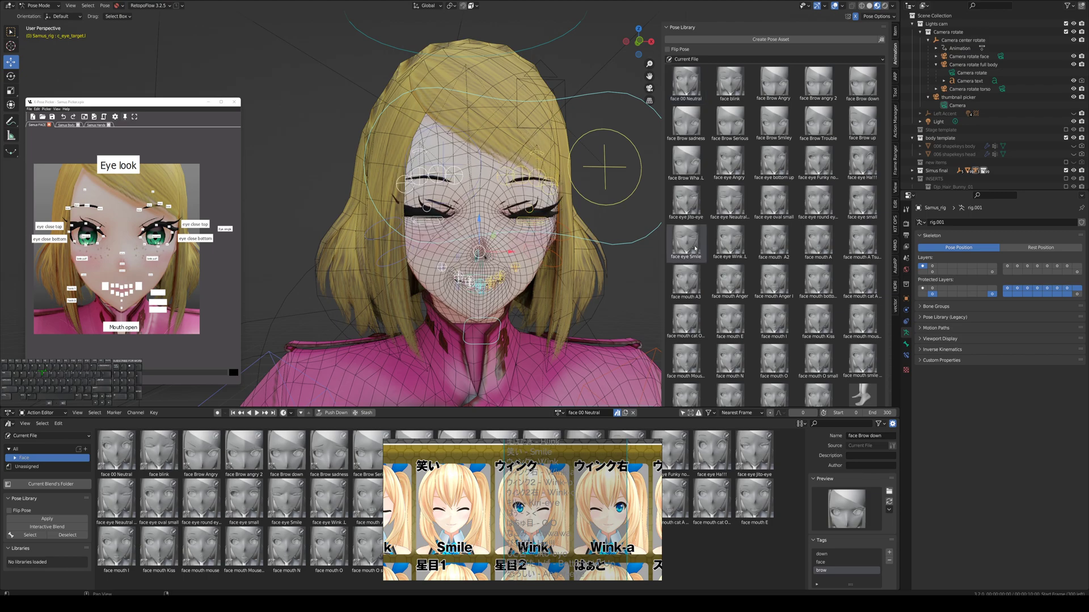
middle_drag(572, 263, 605, 264)
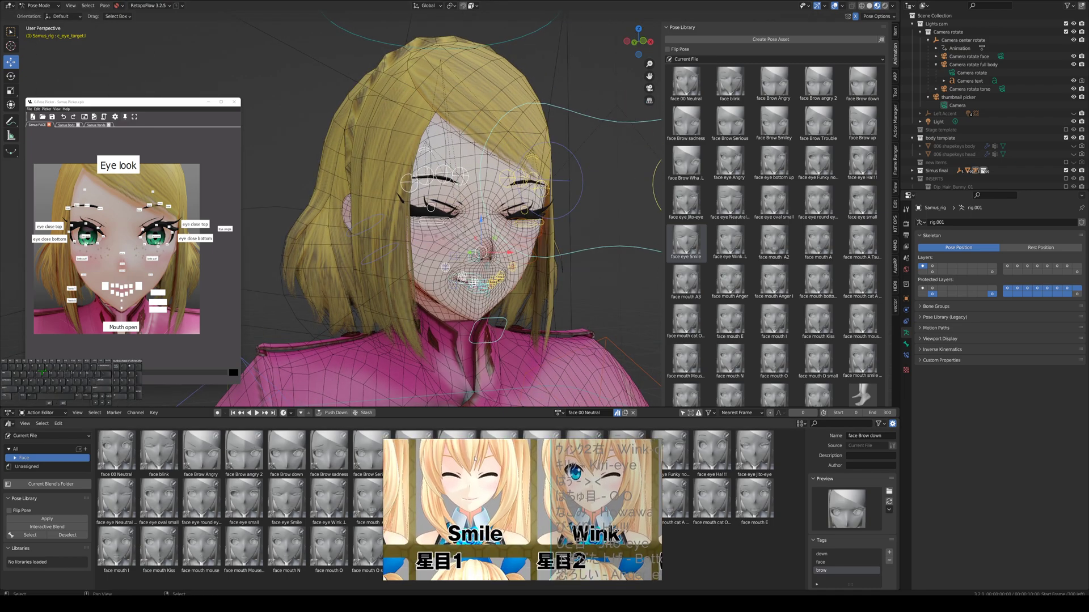
middle_drag(499, 318, 471, 318)
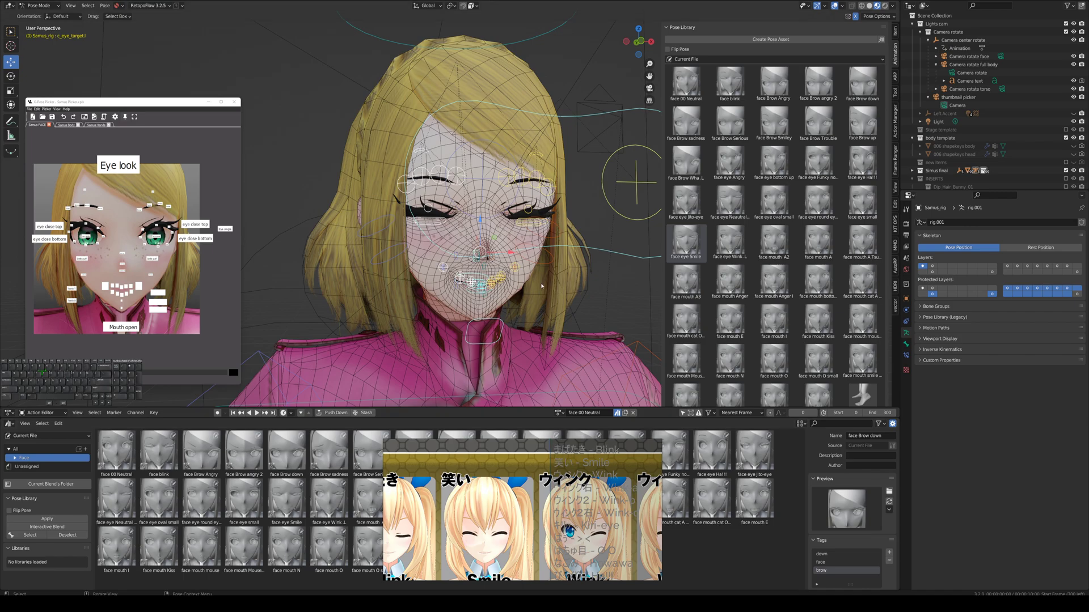
Select the body mesh in Object Mode and save its rig modifier, posed with the smile, as a shape key.
key(ctrl+Tab)
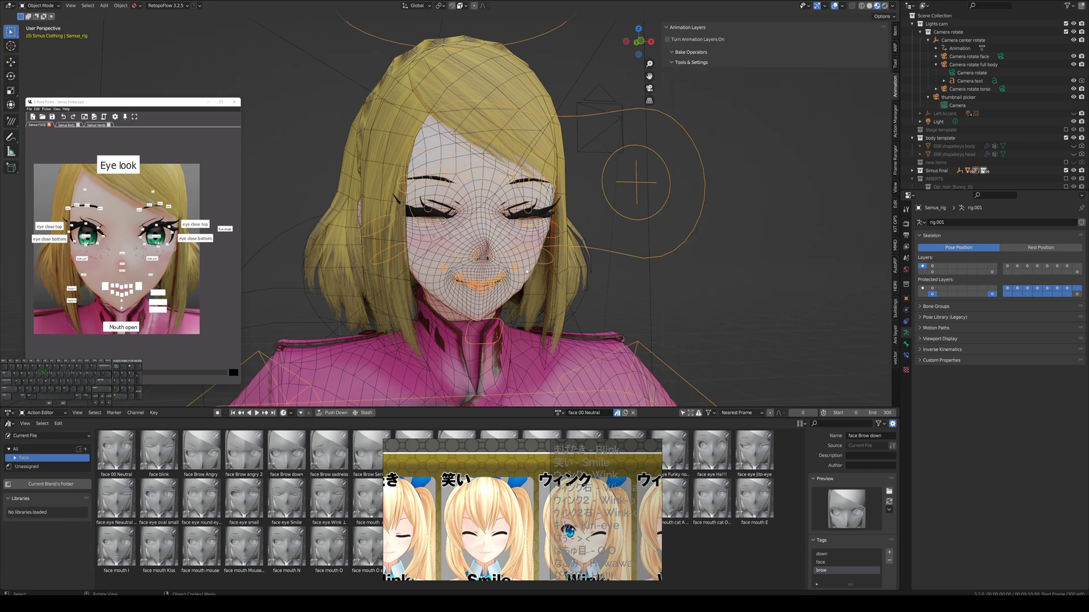
click(526, 271)
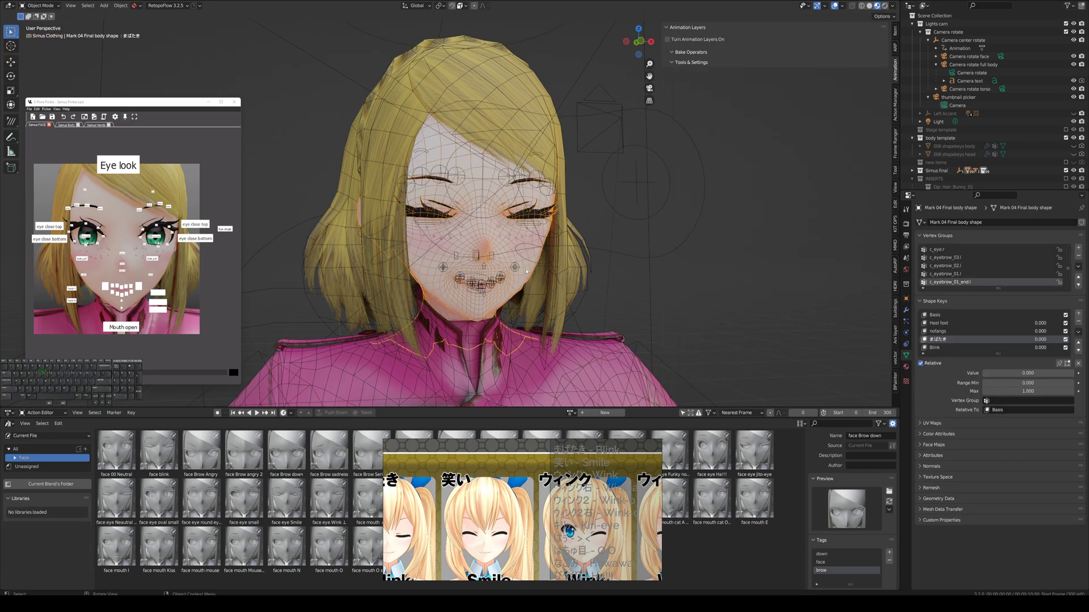
click(906, 309)
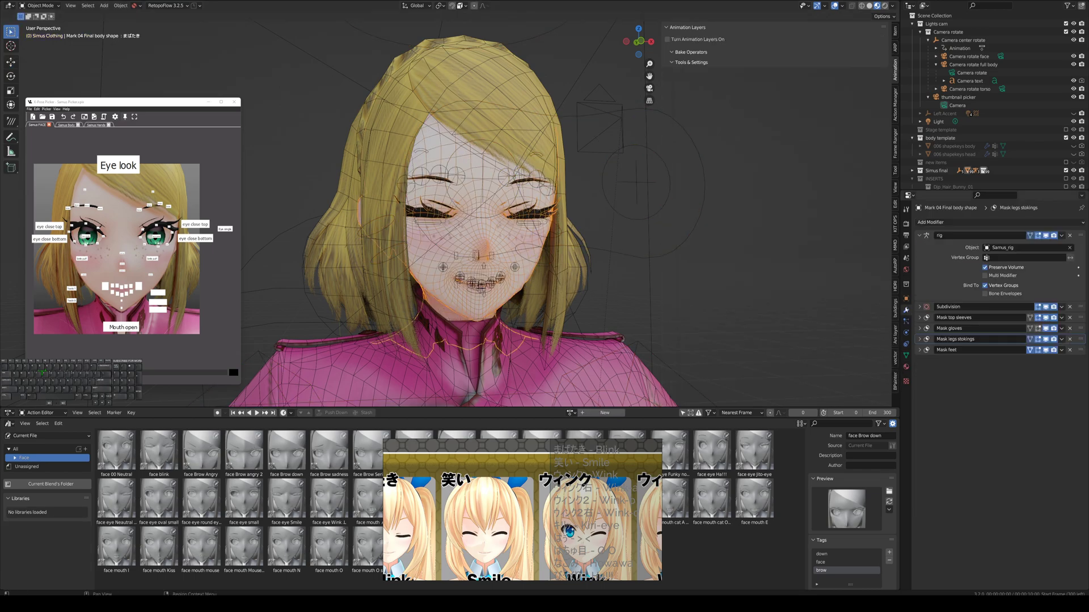
click(1062, 235)
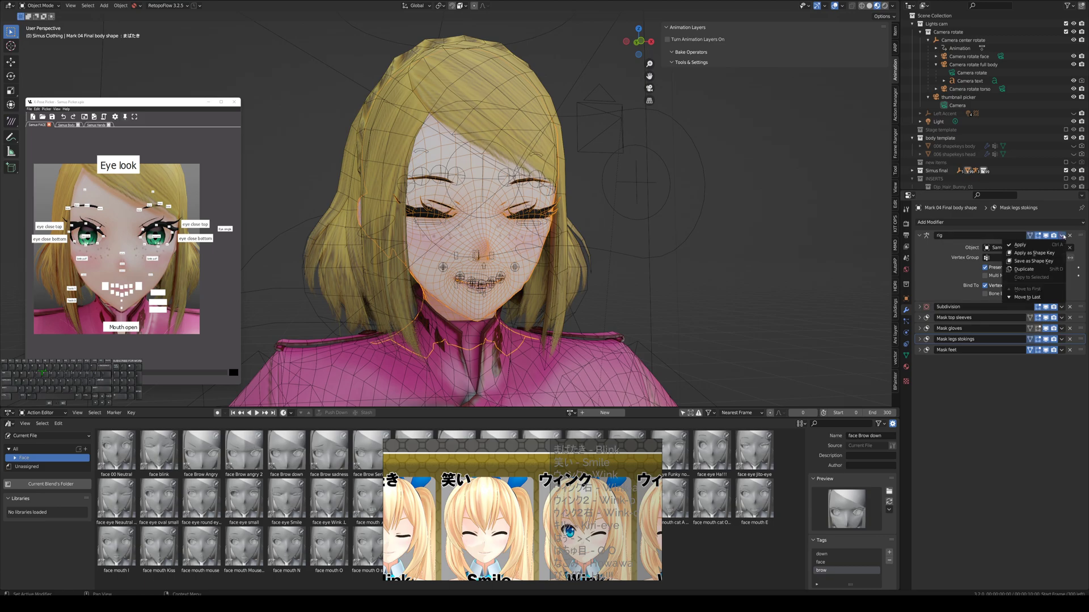
click(1025, 261)
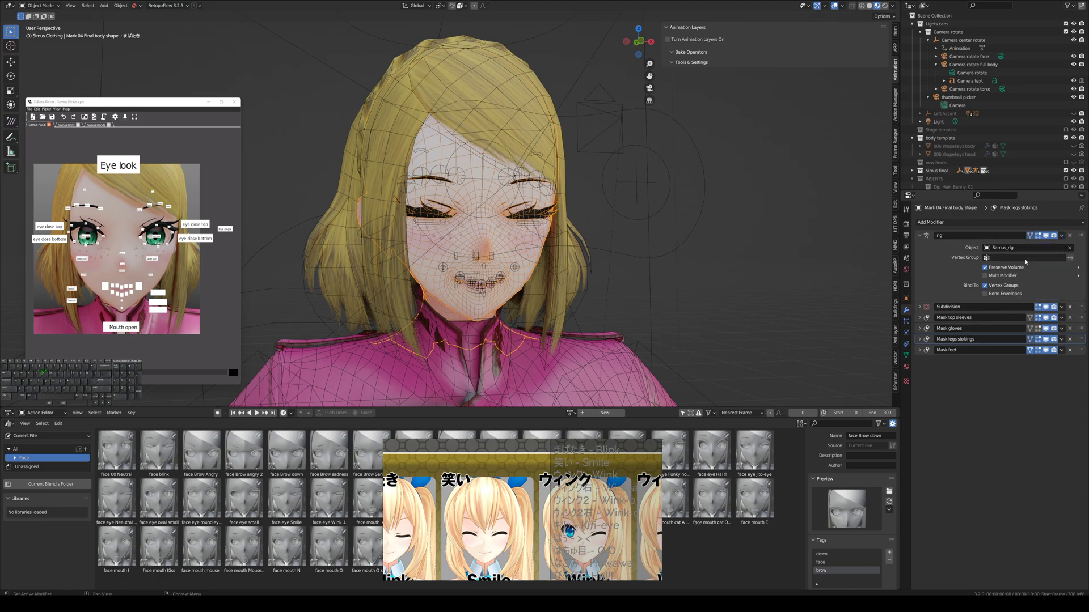
Rename the smile's rig shape key on the body mesh as 笑い.
click(905, 355)
scroll(942, 343, down, 1)
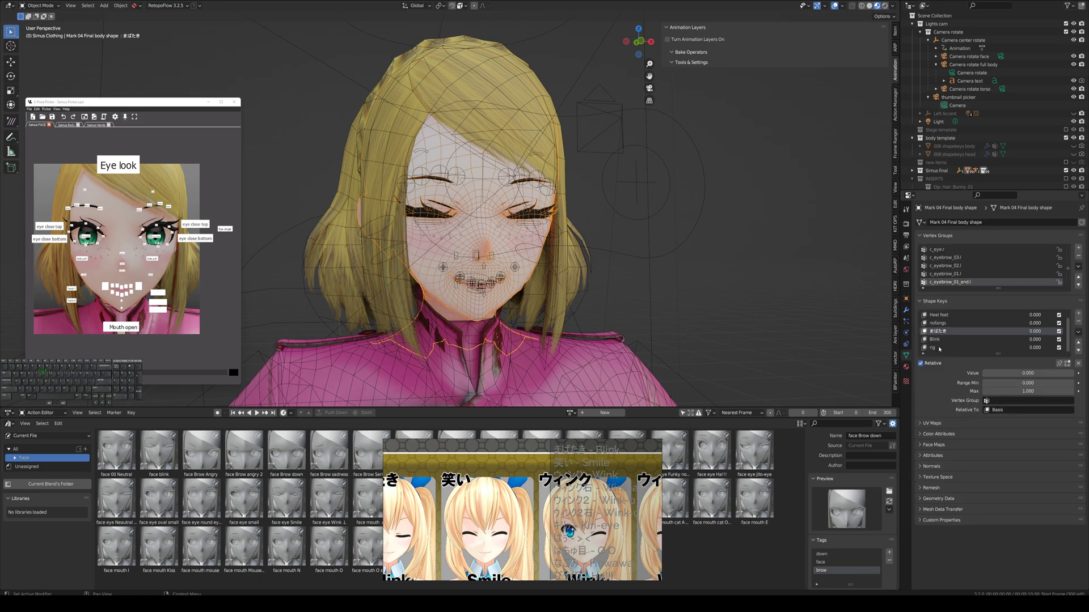
click(954, 348)
double_click(954, 348)
key(ctrl)
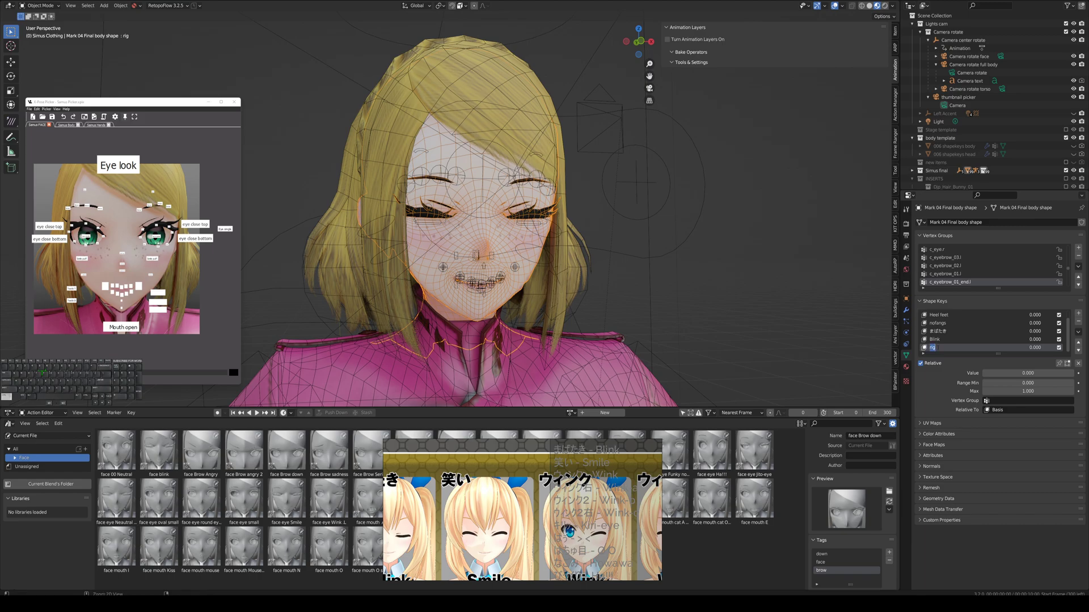
text(笑い)
key(Return)
Clear the location of all the rig's pose bones in Pose Mode and return to Object Mode.
click(531, 266)
key(ctrl)
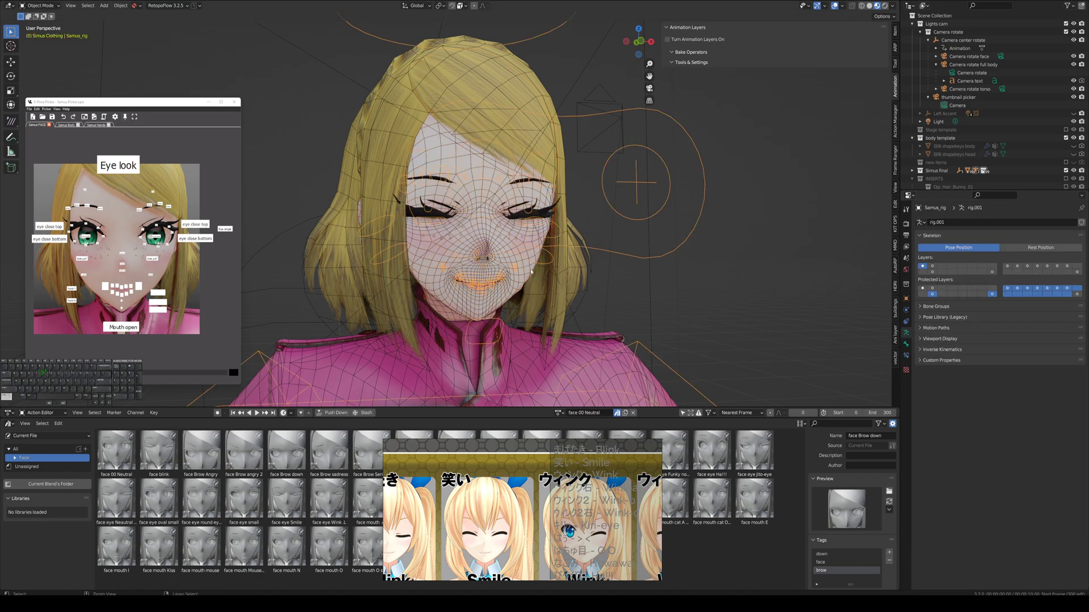
key(ctrl+Tab)
key(a)
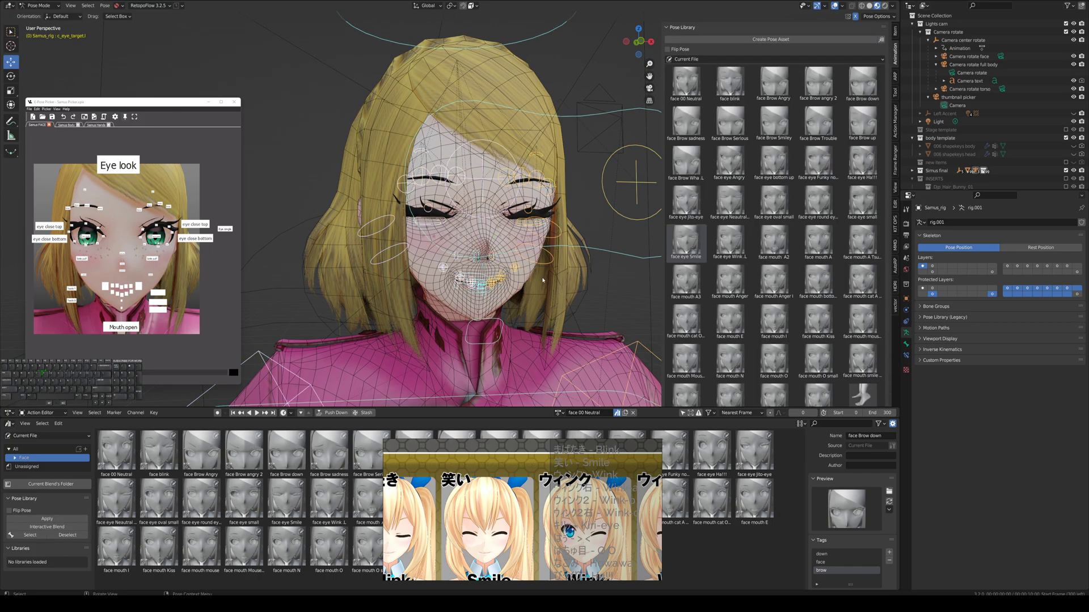
key(alt+g)
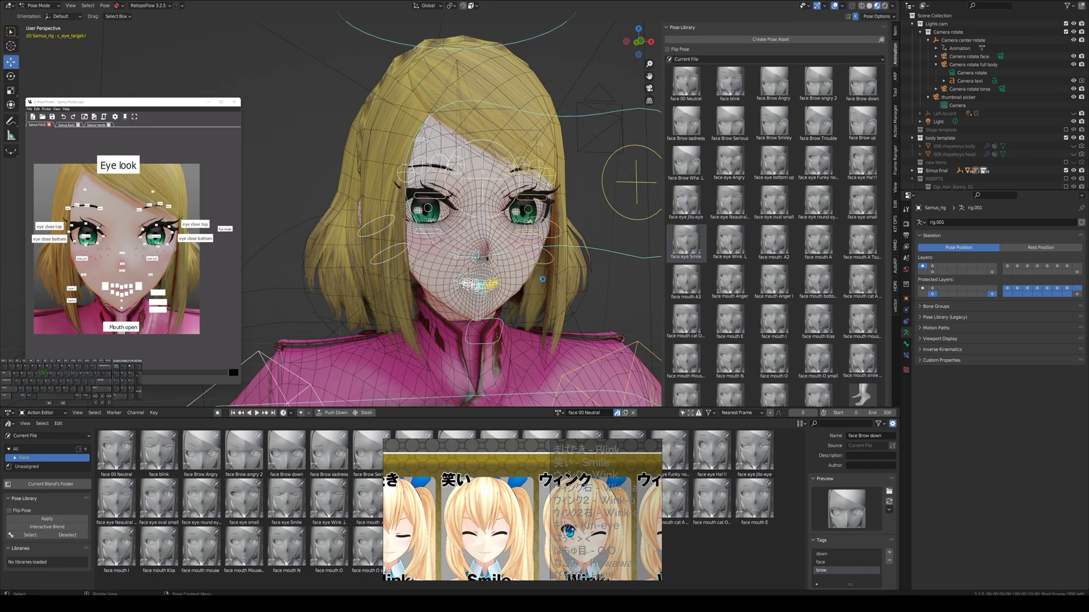
key(ctrl+Tab)
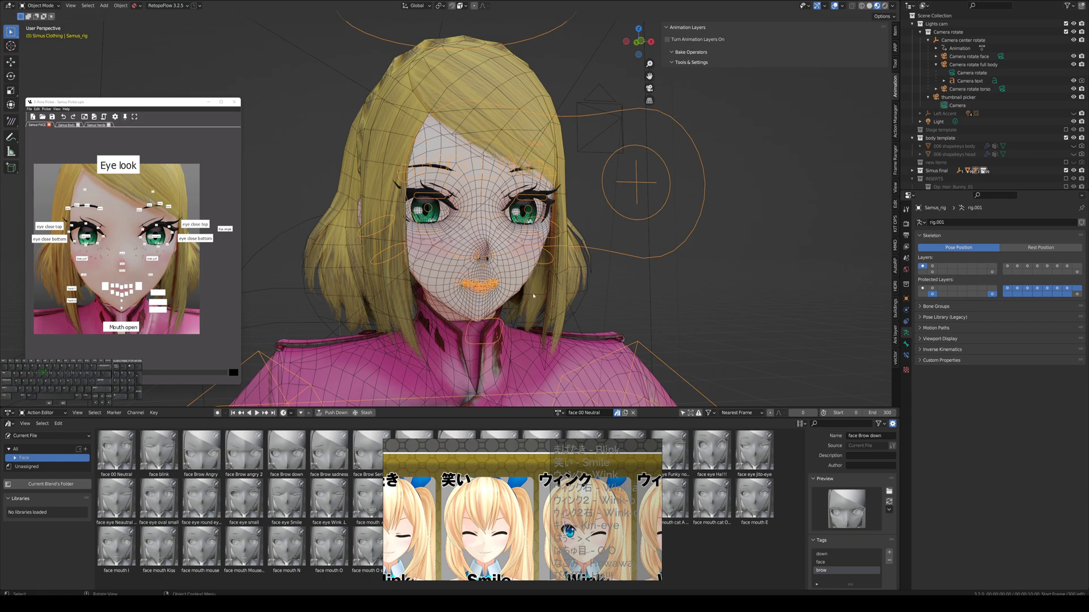
Set the body mesh's 笑い shape key to 1.000 and create a new shape key from the current mix.
click(527, 294)
drag(998, 373, 1073, 373)
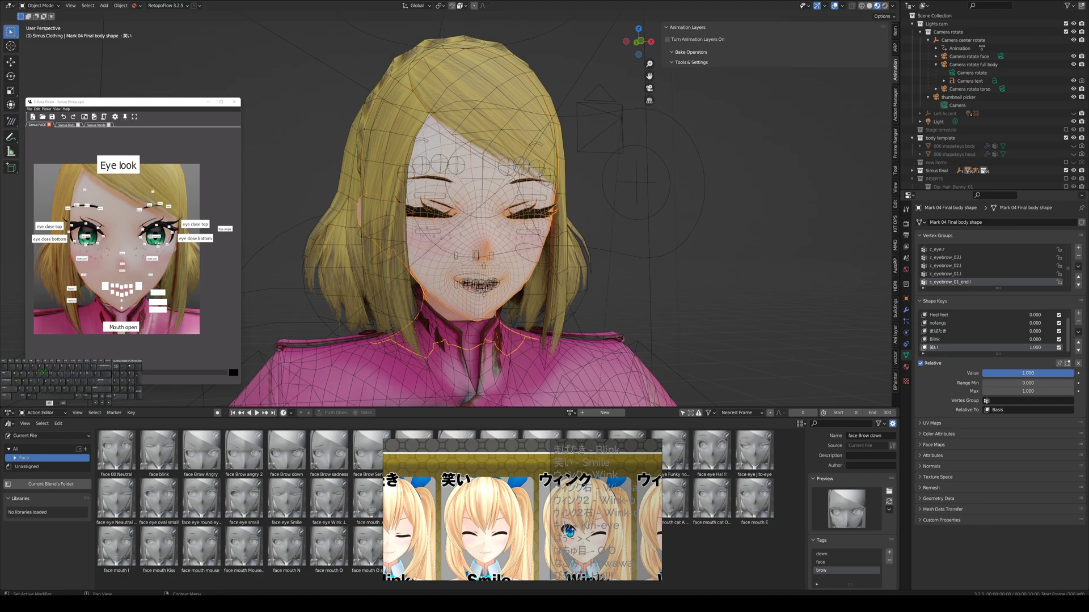
click(998, 372)
click(976, 377)
click(1079, 334)
click(1027, 344)
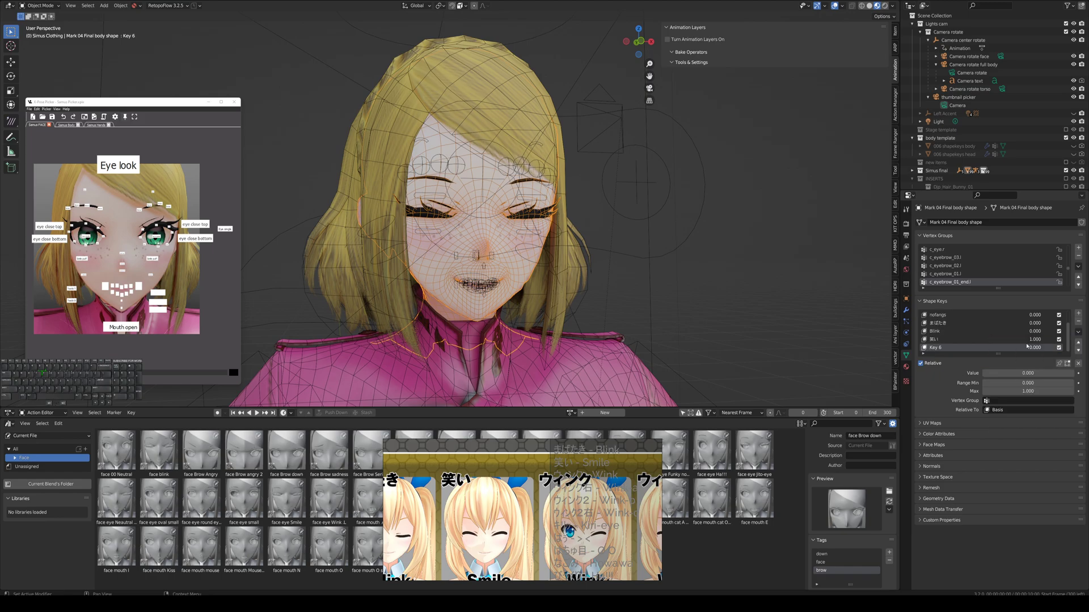
Rename the new shape key Smile Blink.
double_click(943, 348)
text(S)
text(mile)
text( t)
text(link)
key(Return)
Return the 笑い shape key to 0.000 and preview Smile Blink at 1.000 and back at 0.000.
mouse_move(1005, 375)
mouse_down()
mouse_move(1086, 375)
mouse_move(984, 376)
mouse_up()
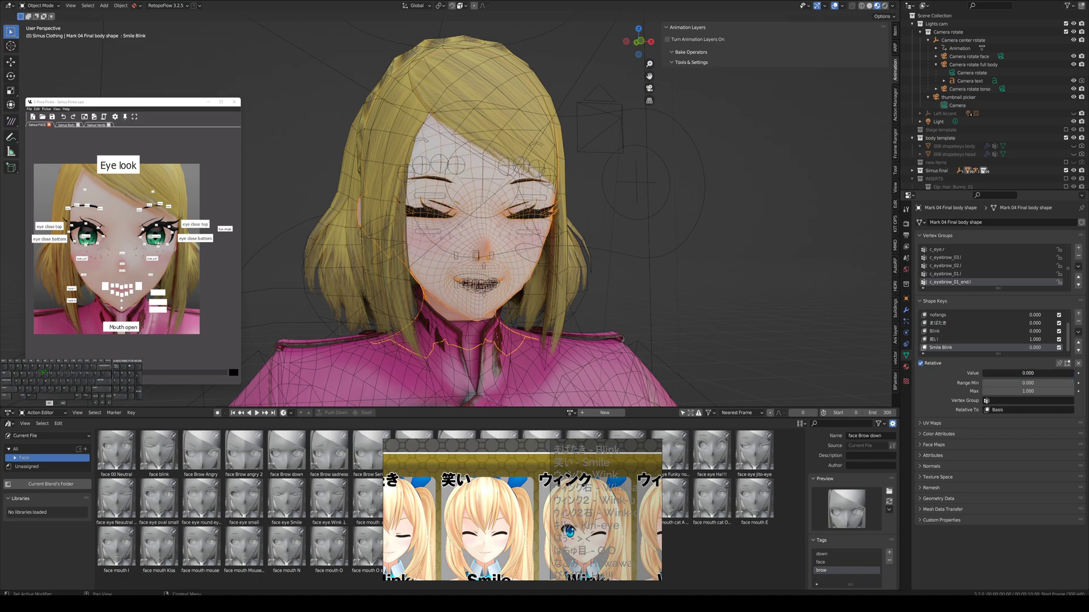
click(972, 340)
mouse_move(1058, 374)
mouse_down()
mouse_move(997, 380)
mouse_move(1075, 373)
mouse_up()
click(947, 348)
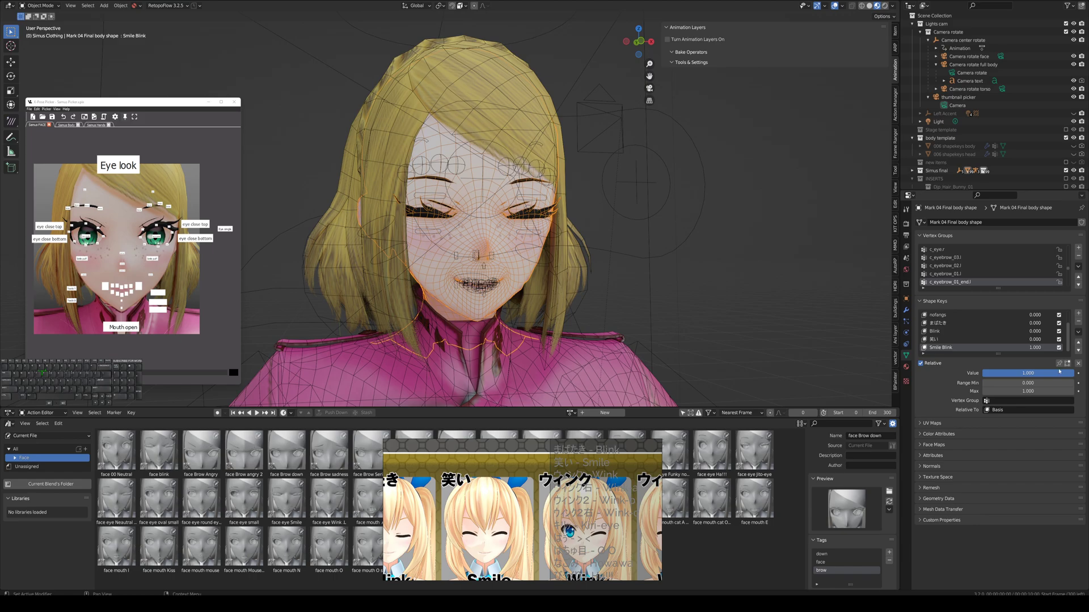
drag(1064, 373, 976, 374)
middle_drag(593, 265, 532, 261)
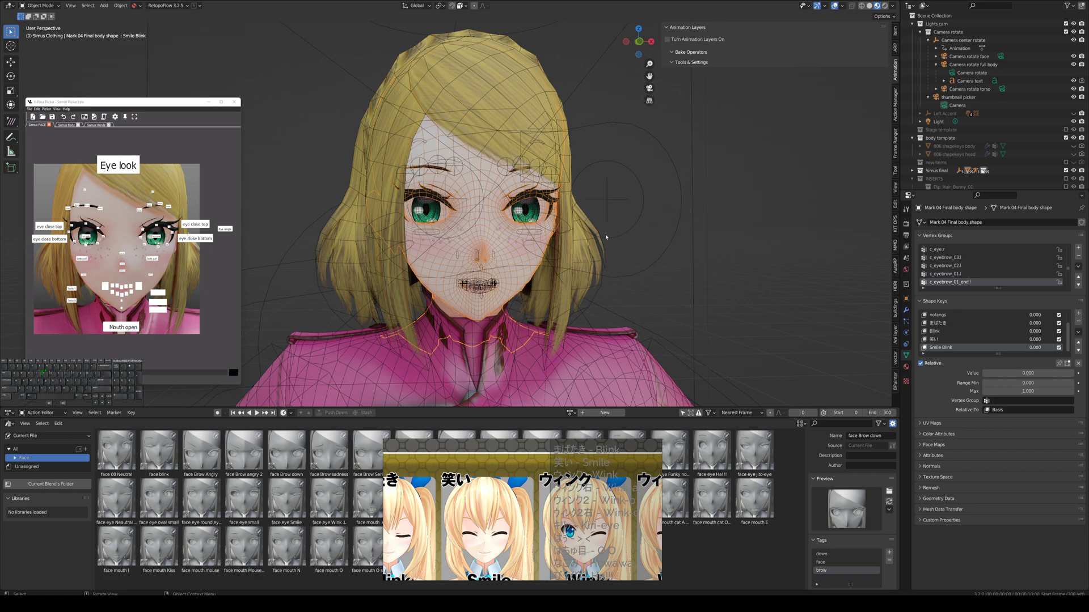
scroll(606, 237, down, 5)
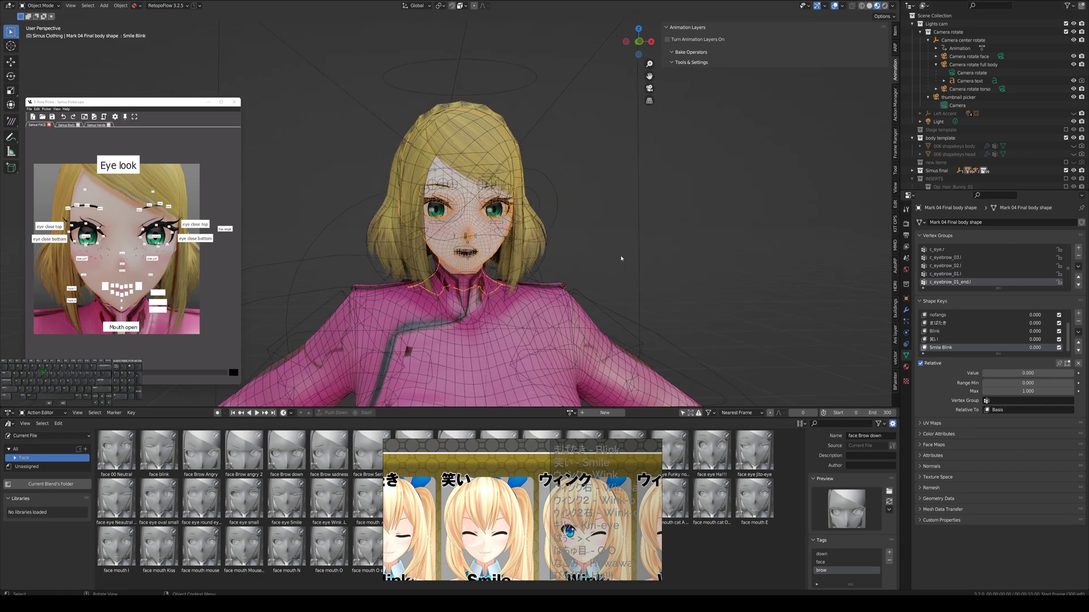
scroll(531, 267, up, 7)
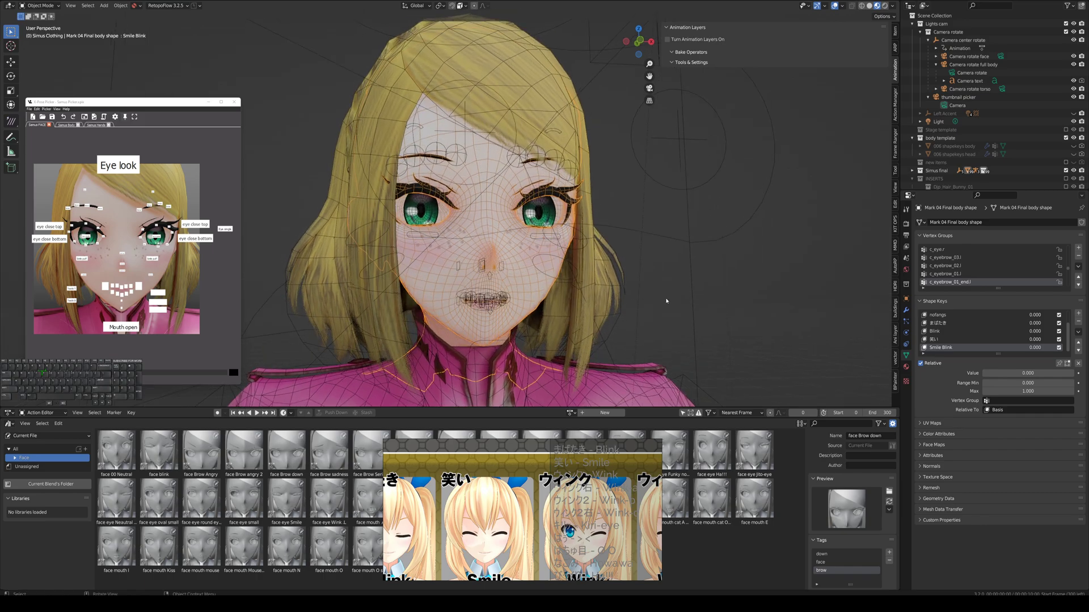
middle_drag(611, 288, 595, 286)
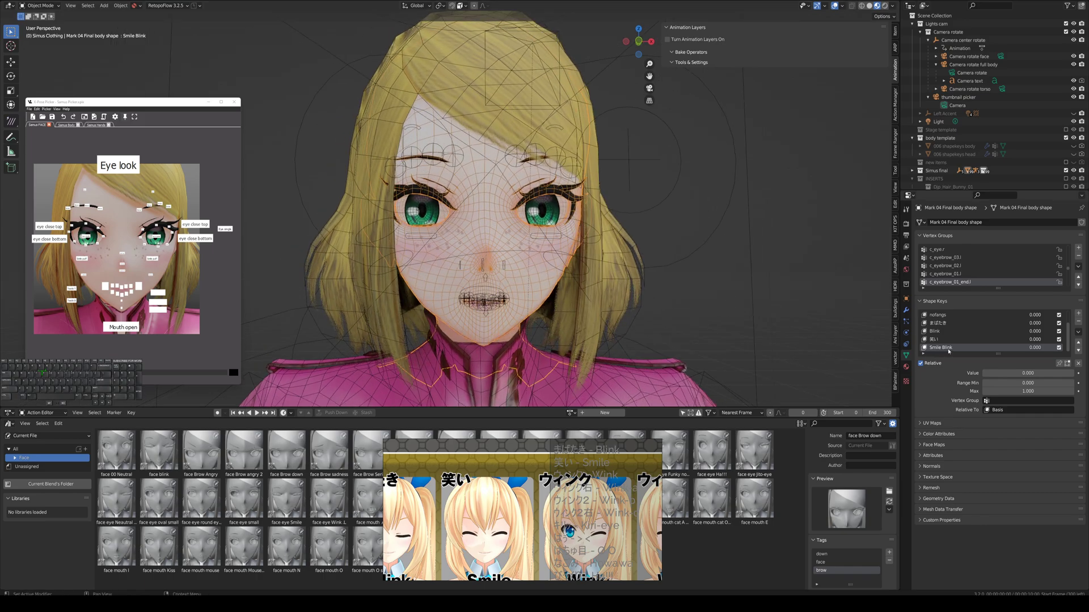
Set the Smile Blink shape key to 1.000, inspect the closed eyes, and enter Edit Mode on the body mesh.
drag(990, 373, 1073, 373)
scroll(553, 275, up, 1)
middle_drag(553, 275, 577, 221)
scroll(513, 146, up, 2)
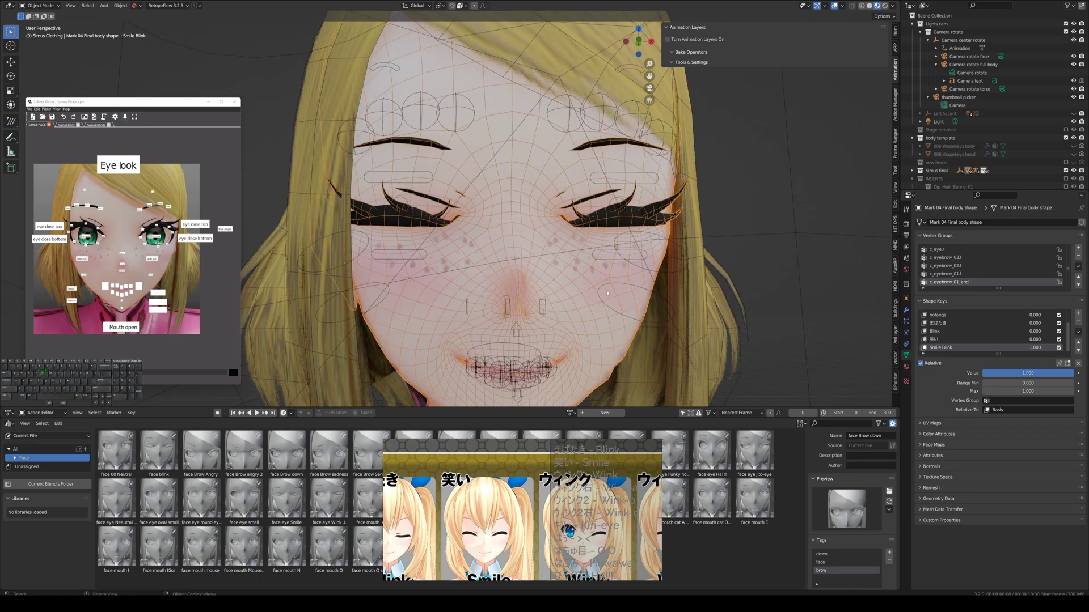
middle_drag(588, 280, 581, 276)
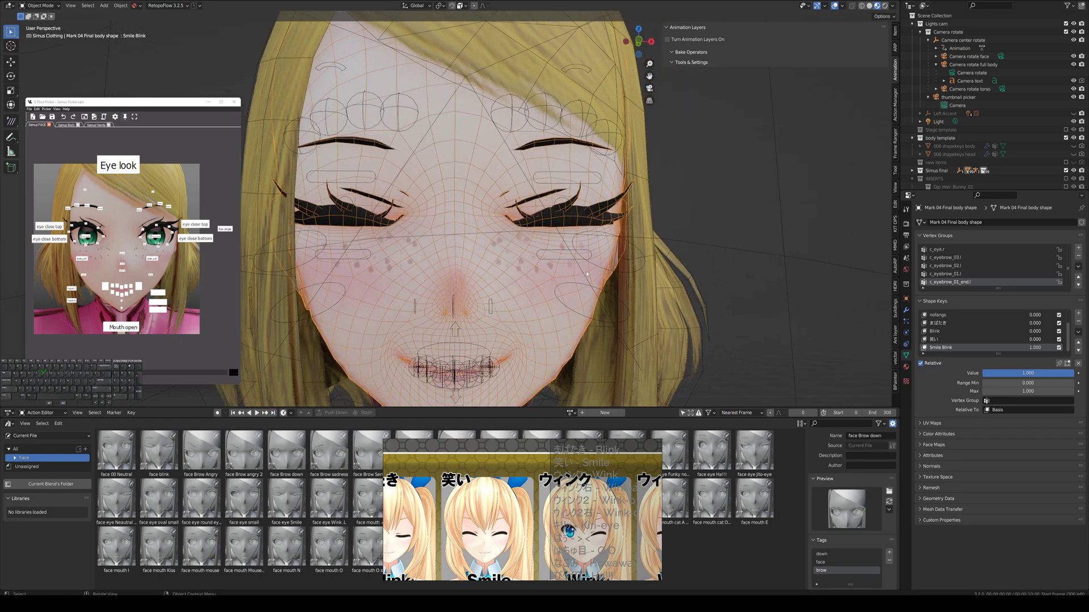
mouse_move(1056, 376)
mouse_down()
mouse_move(985, 375)
mouse_move(1059, 375)
mouse_up()
key(Tab)
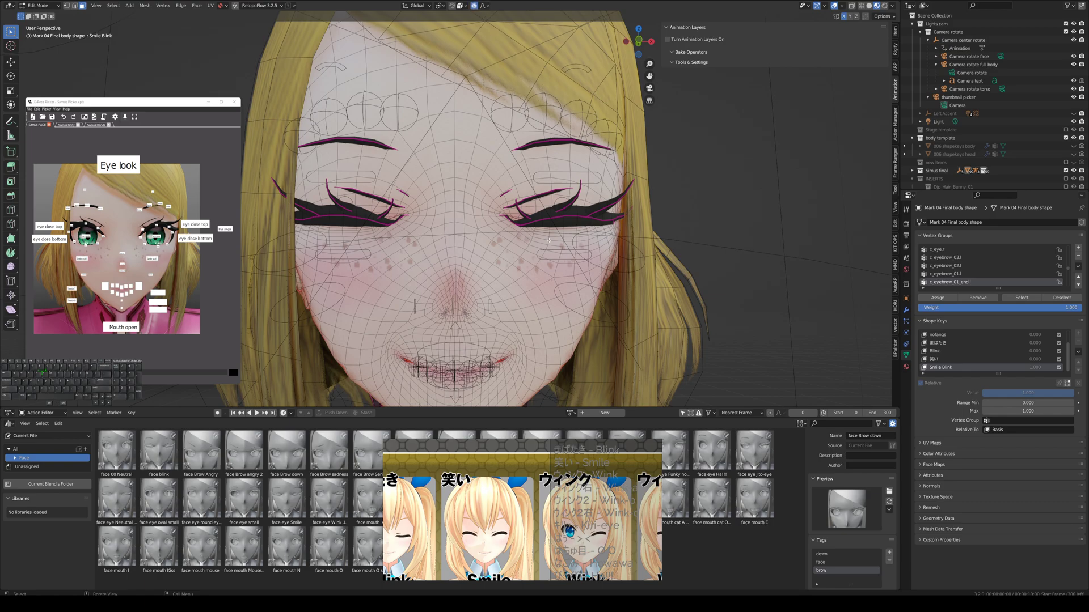
Reduce the proportional editing radius to about 0.018 m while trying moves on the face area below the eye.
key(g)
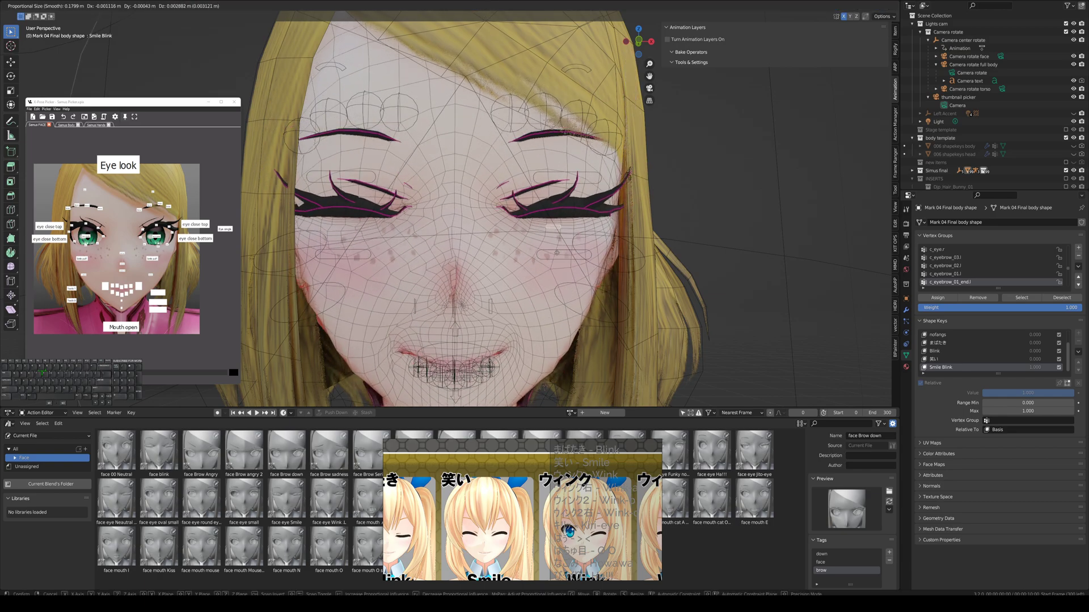
right_click(557, 252)
key(g)
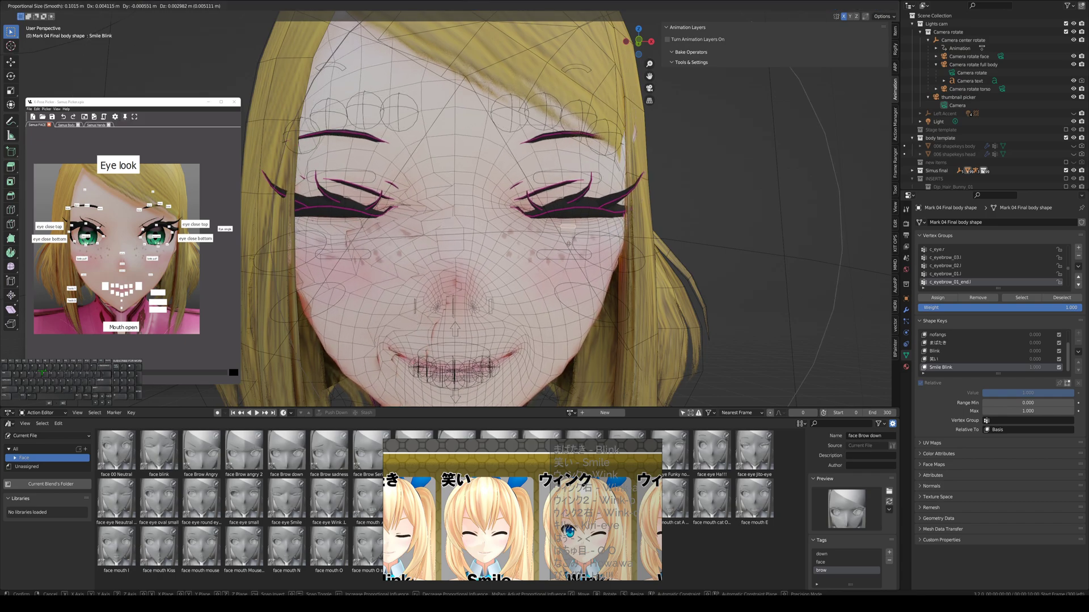
scroll(569, 238, up, 7)
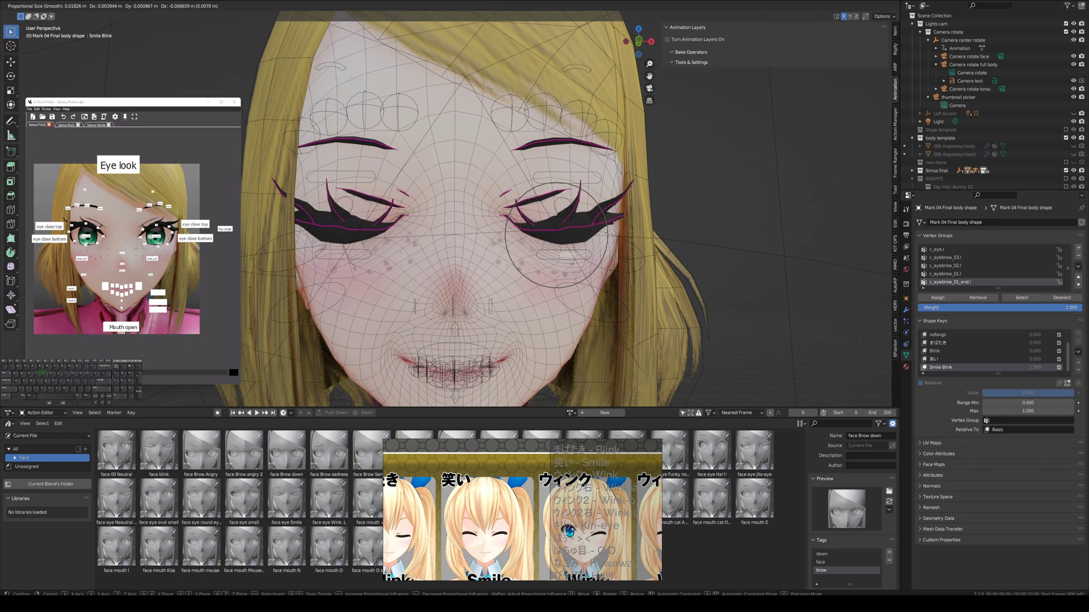
right_click(557, 256)
key(g)
right_click(572, 269)
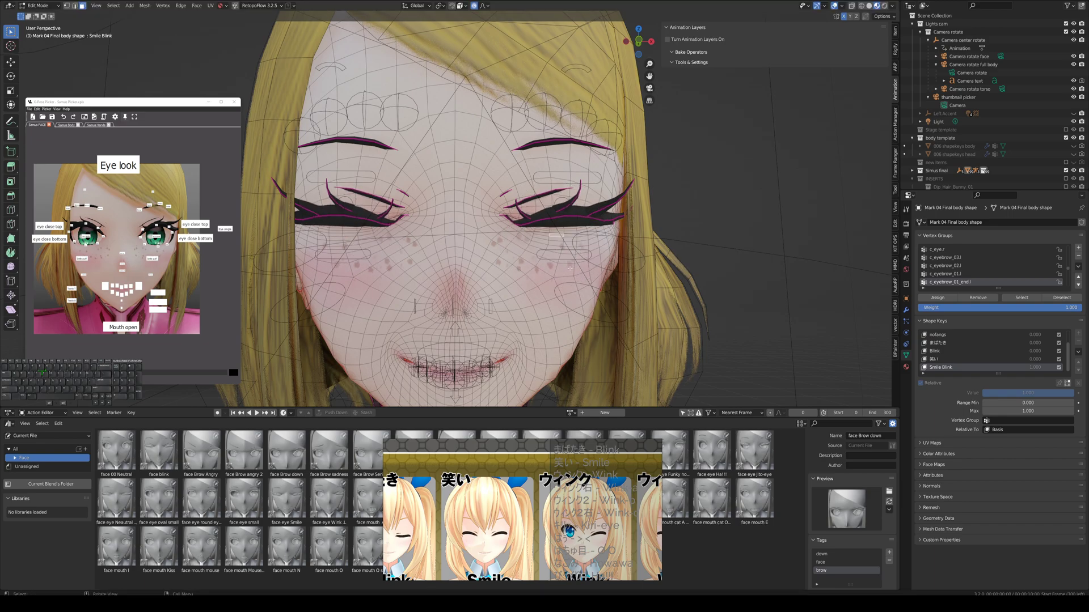
Apply Snap to Symmetry to the whole body mesh and clear the selection.
key(q)
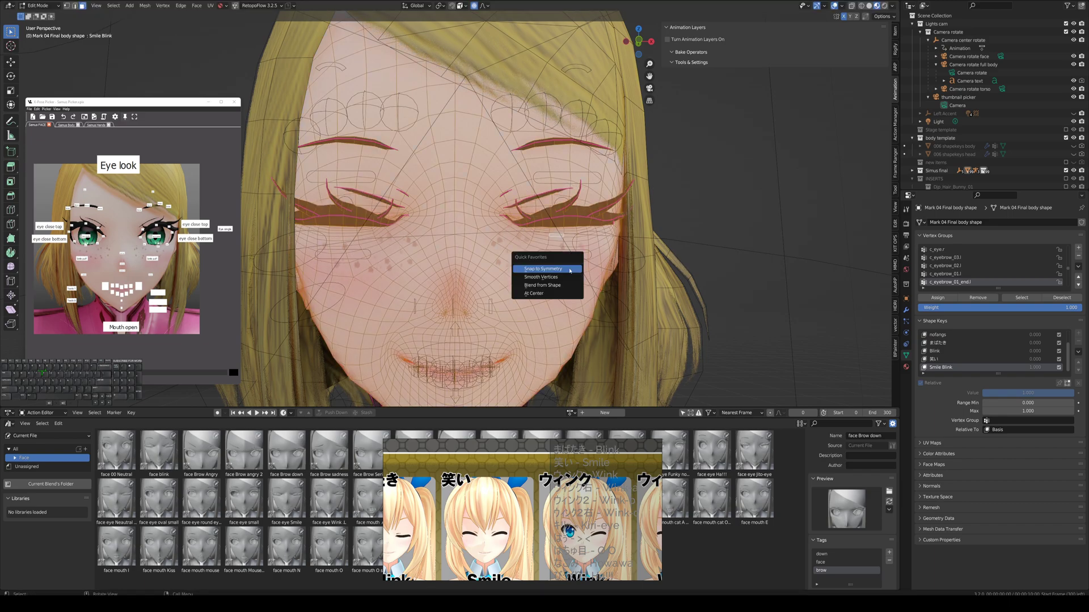
click(570, 270)
key(alt+a)
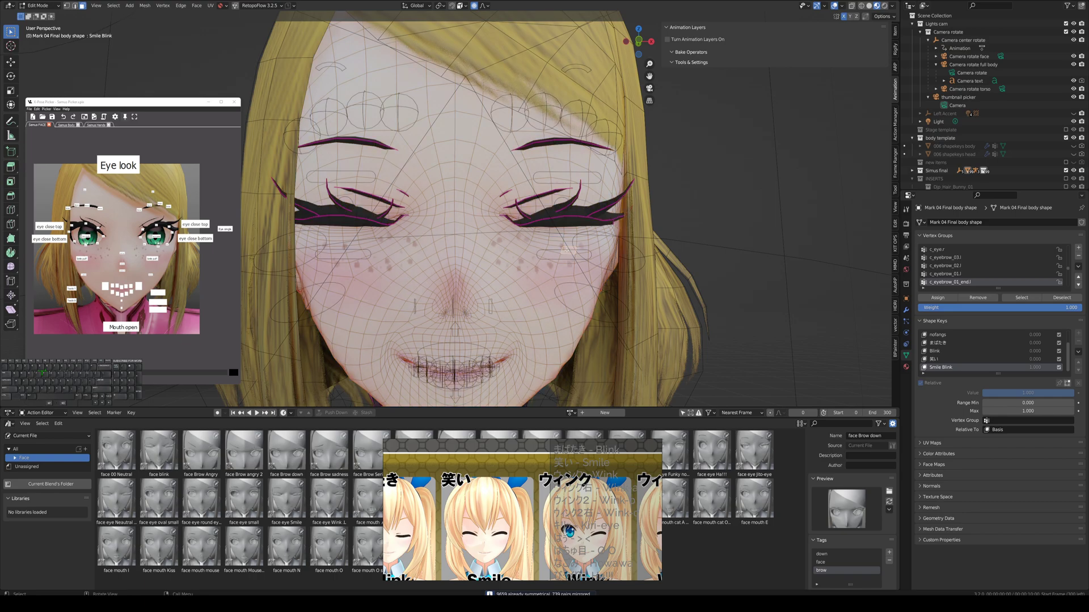
Pull the area below the eye downward with proportional editing and check the Smile Blink shape in Object Mode.
drag(560, 244, 587, 287)
key(Tab)
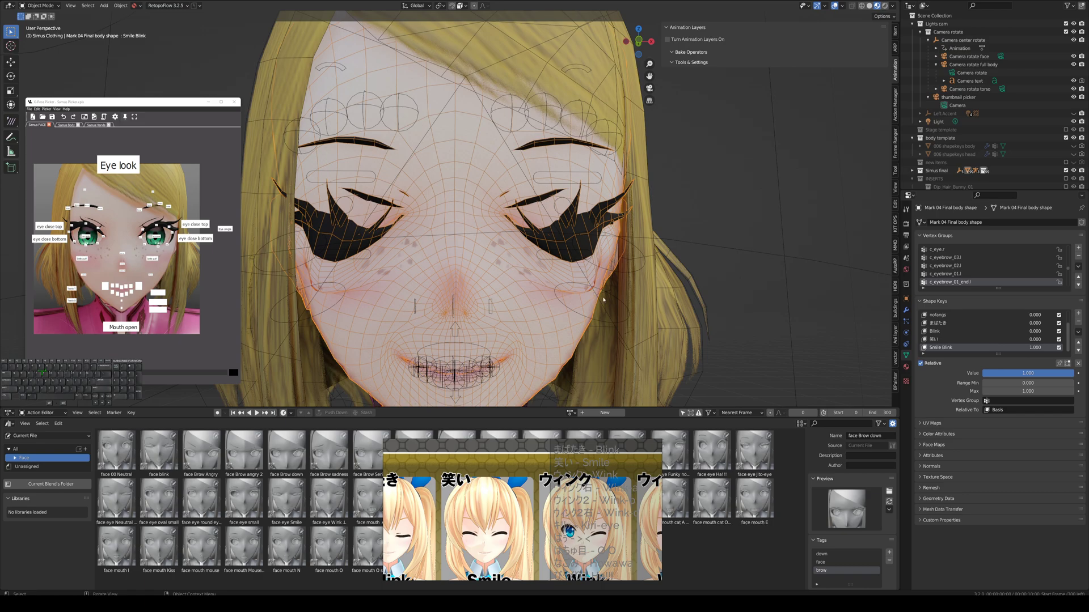
mouse_move(1060, 377)
mouse_down()
mouse_move(928, 373)
mouse_move(1066, 373)
mouse_move(964, 385)
mouse_move(1060, 385)
mouse_move(942, 385)
mouse_move(1066, 374)
mouse_up()
mouse_move(698, 295)
middle_down()
mouse_move(636, 313)
mouse_move(698, 309)
middle_up()
mouse_move(1066, 373)
mouse_down()
mouse_move(987, 374)
mouse_move(1068, 373)
mouse_up()
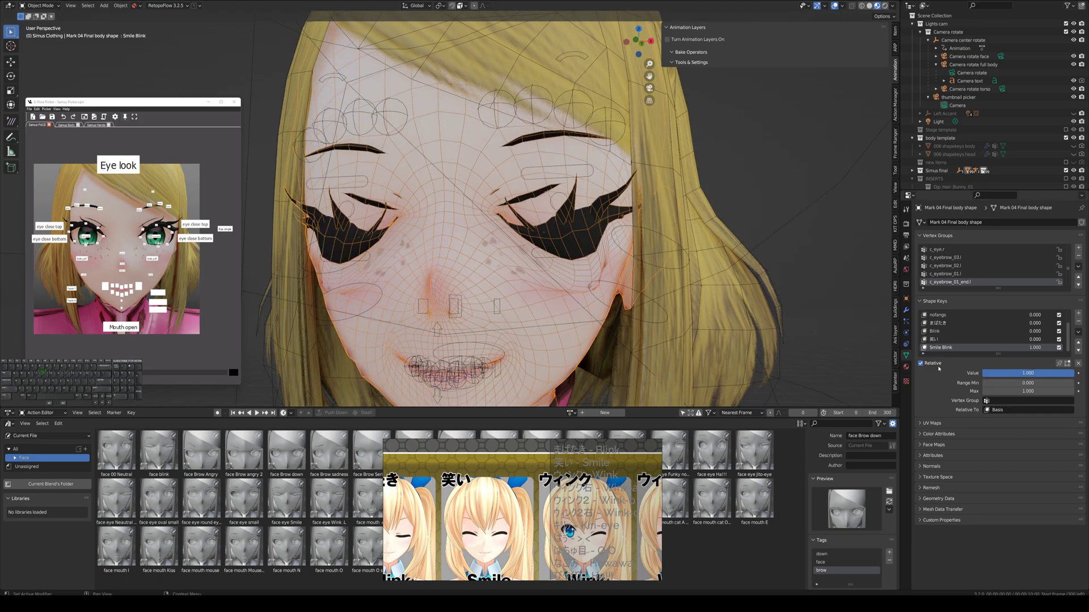
Distort Smile Blink further in Edit Mode by moving faces under the eye, beside the nose, at the inner brow and on the upper eyelid.
key(Tab)
key(g)
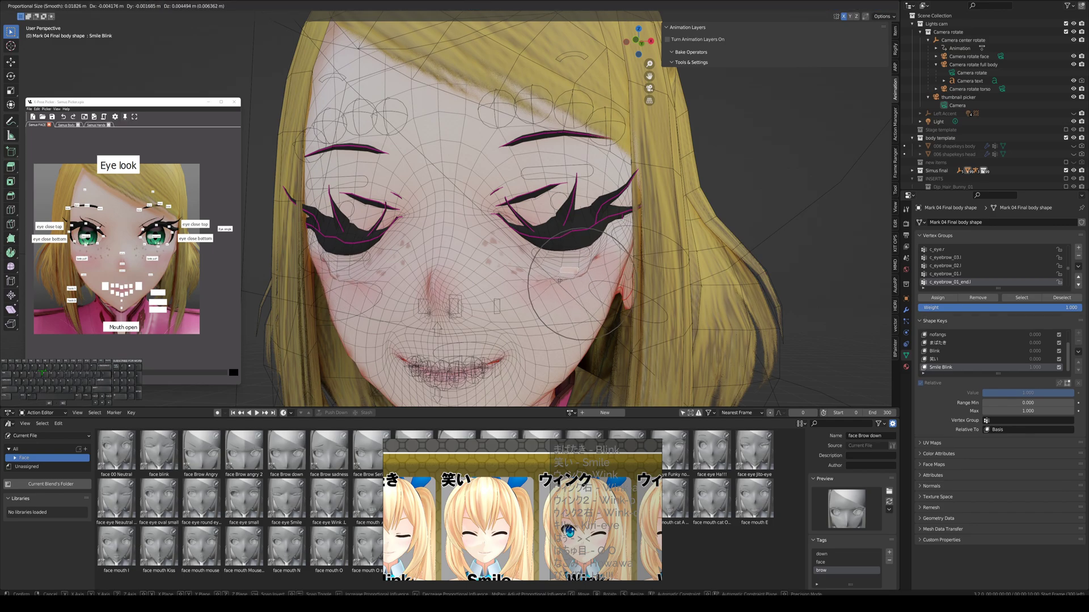
click(534, 279)
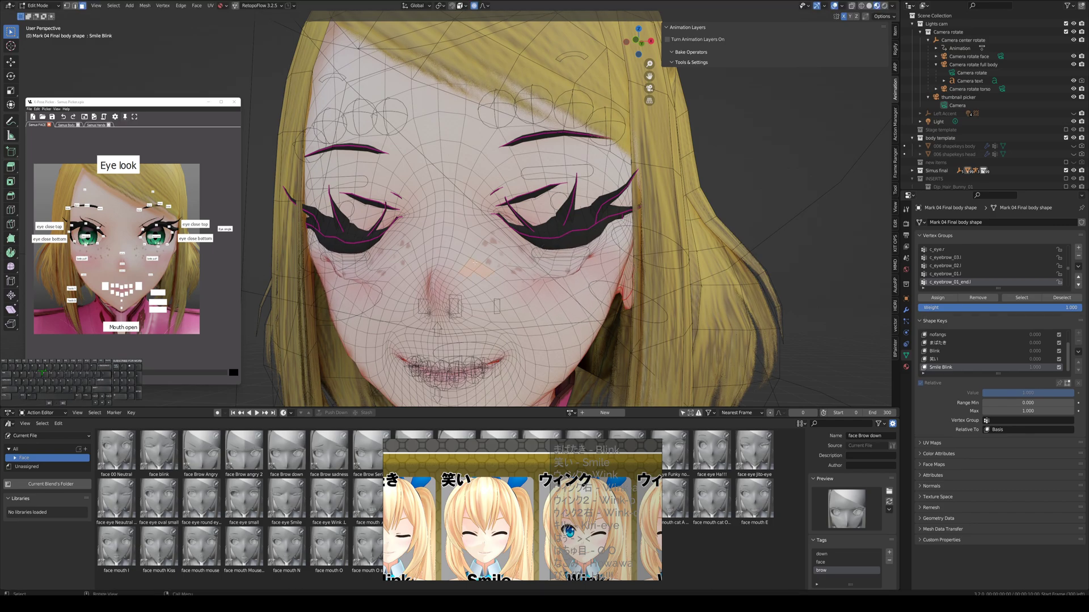
key(g)
click(496, 268)
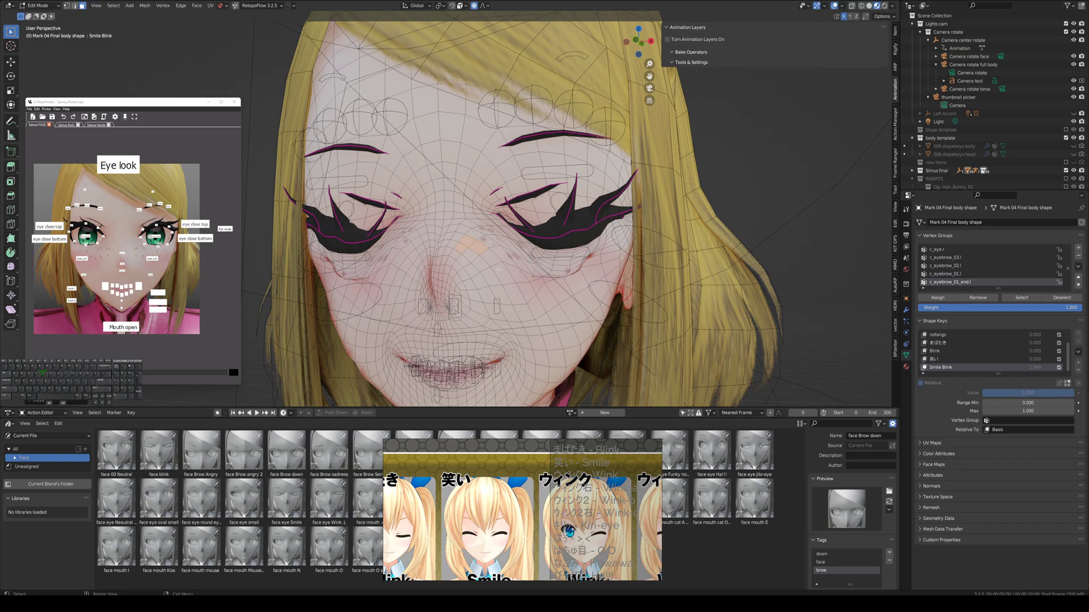
key(g)
click(488, 205)
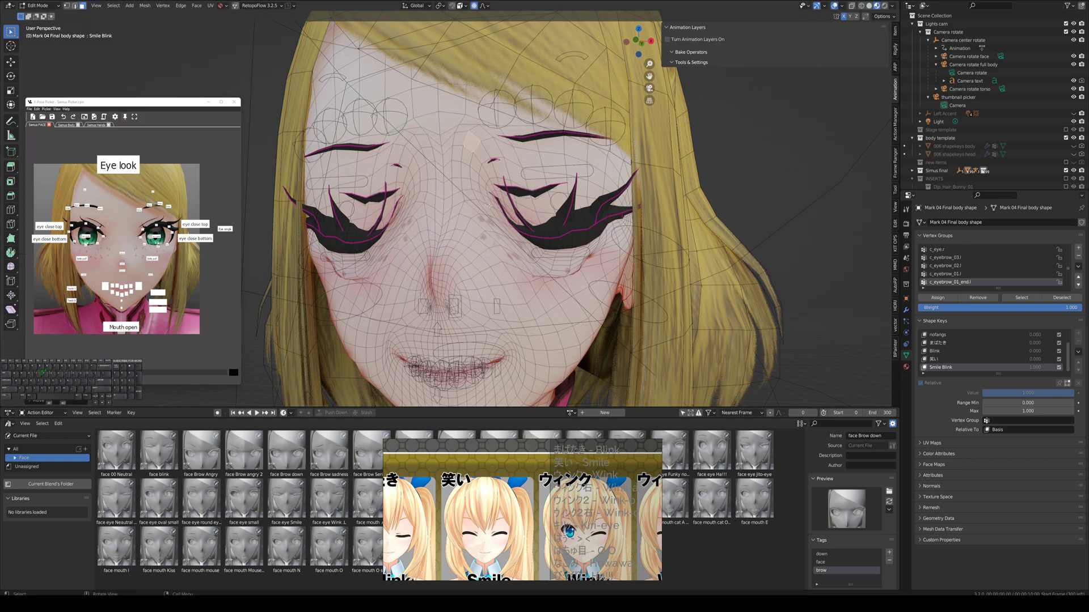
key(g)
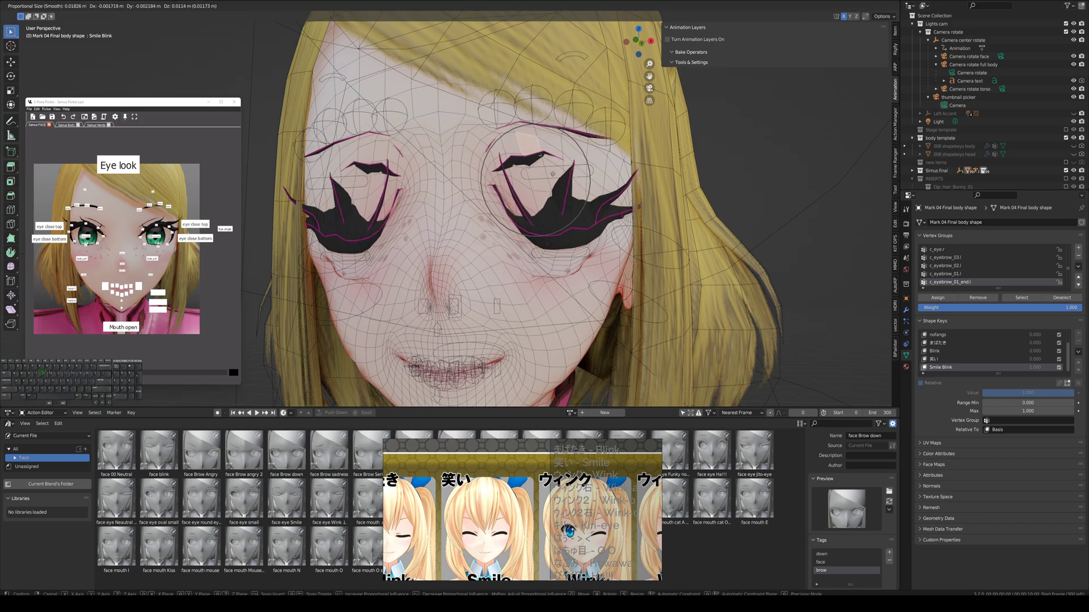
click(552, 169)
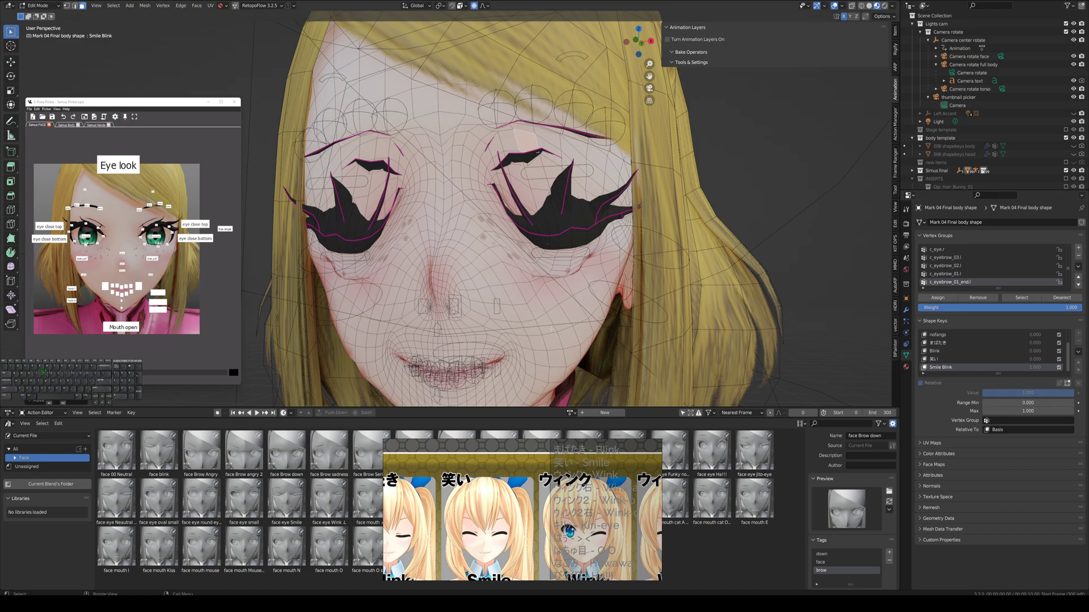
Preview the distorted Smile Blink shape key between 0.000 and 1.000 in Object Mode, leaving its value at 0.000.
key(Tab)
drag(1062, 375, 978, 377)
middle_drag(703, 283, 740, 283)
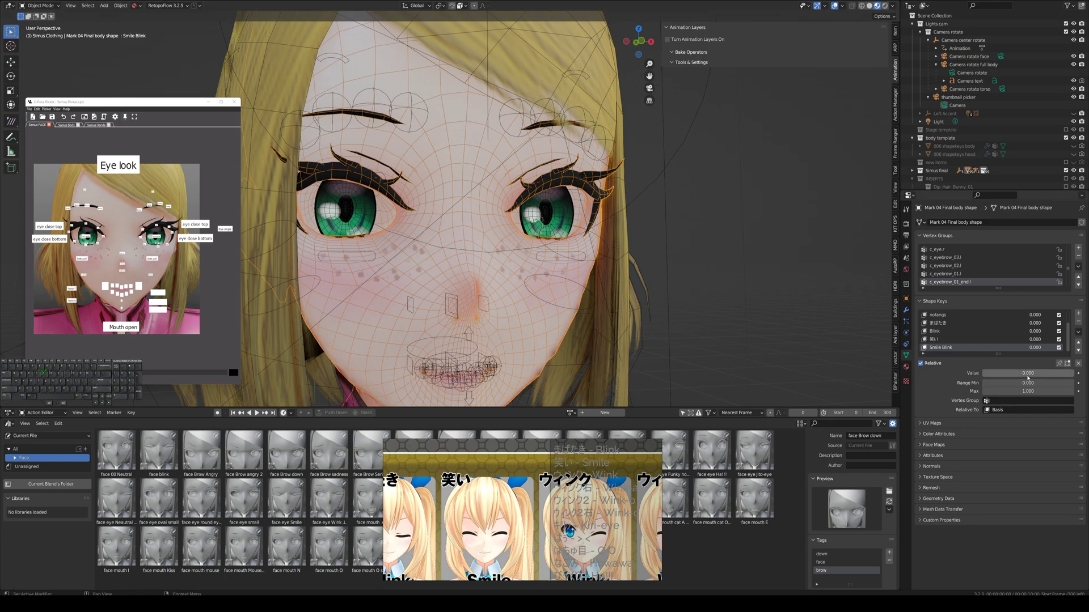
drag(1028, 373, 1074, 373)
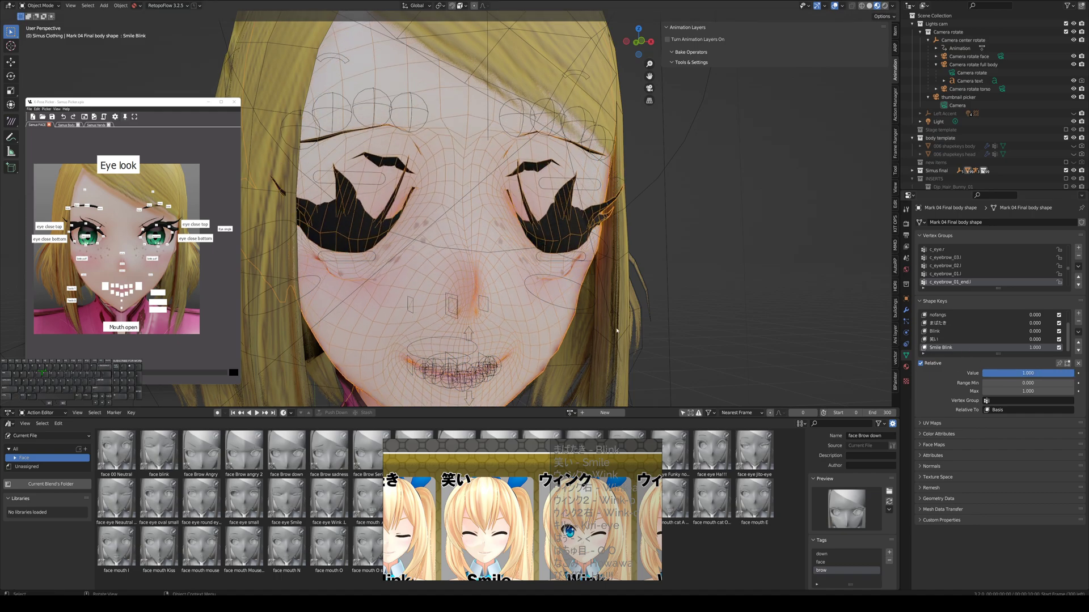
key(ctrl+z)
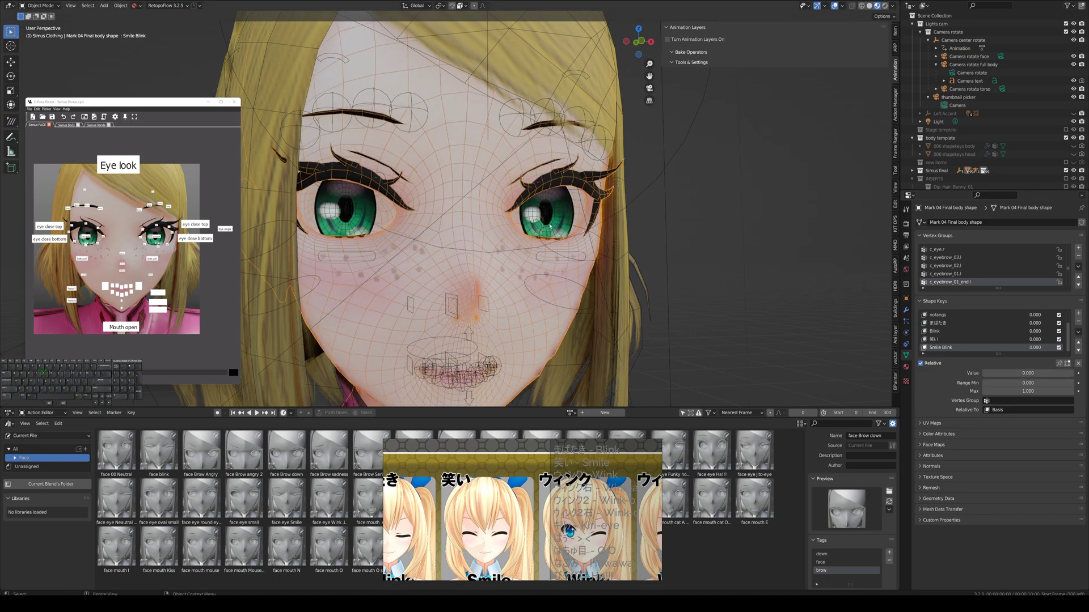
middle_drag(620, 265, 602, 266)
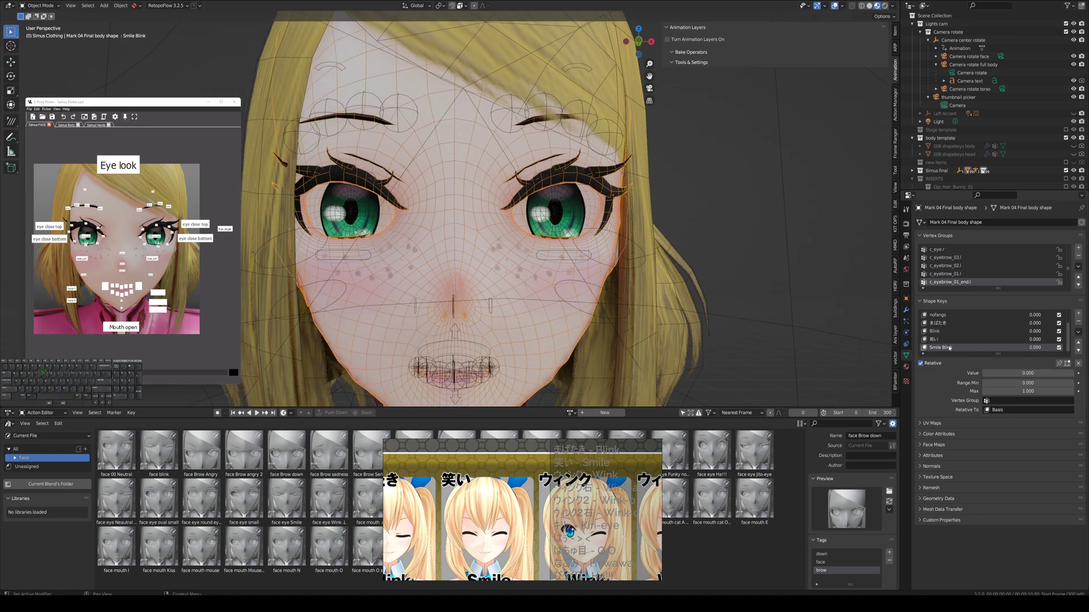
drag(999, 372, 1073, 373)
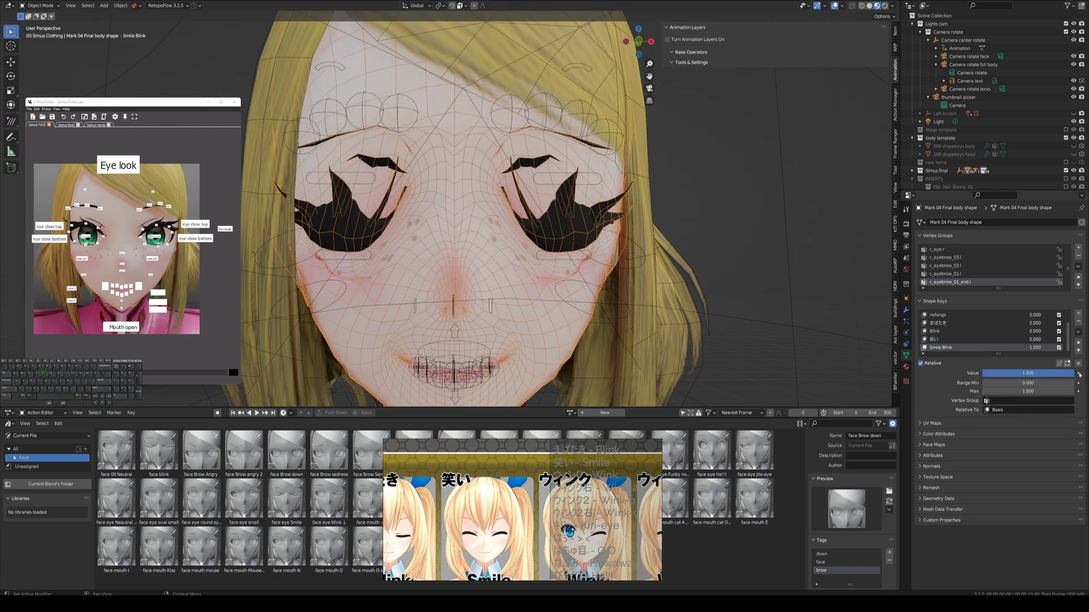
key(ctrl+z)
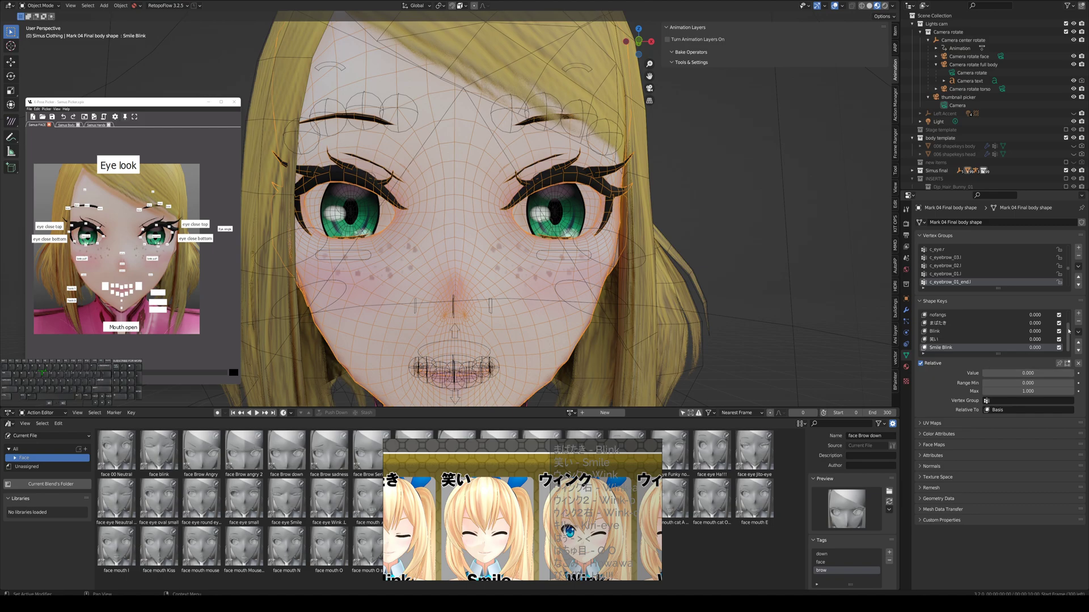
Replace the distorted Smile Blink key with a new shape from mix, taken with 笑い at 1.000 and named smile blink.
click(1078, 322)
drag(986, 373, 1068, 375)
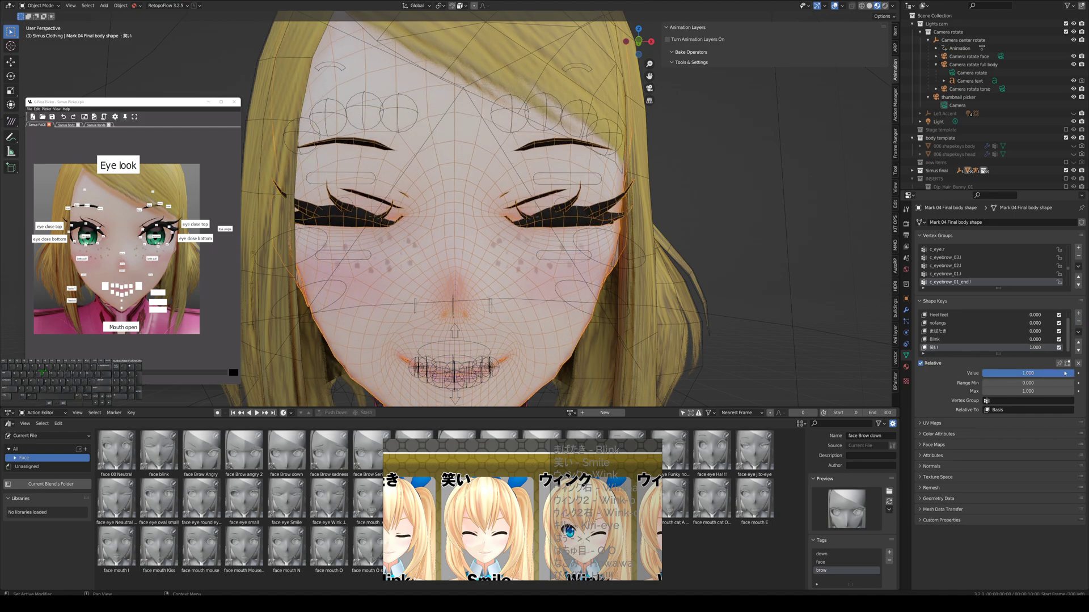
click(1078, 332)
click(1015, 344)
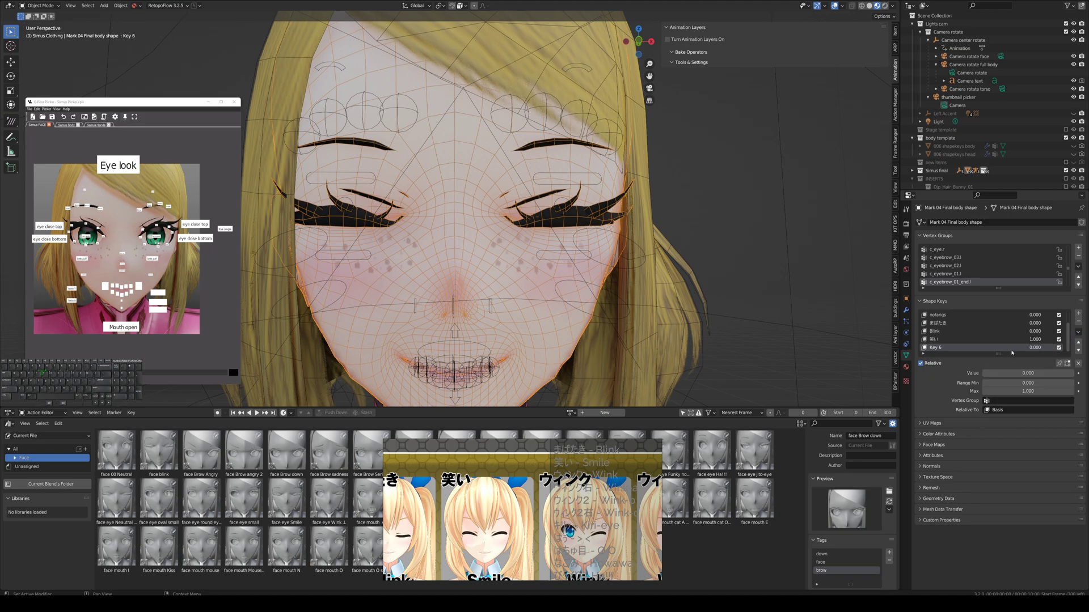
double_click(938, 347)
text(smile blink)
key(Return)
Set the 笑い shape key to 0.000 and the smile blink shape key to 1.000.
click(1008, 340)
mouse_move(1049, 373)
mouse_down()
mouse_move(964, 373)
mouse_move(1054, 373)
mouse_move(1042, 375)
mouse_up()
click(941, 348)
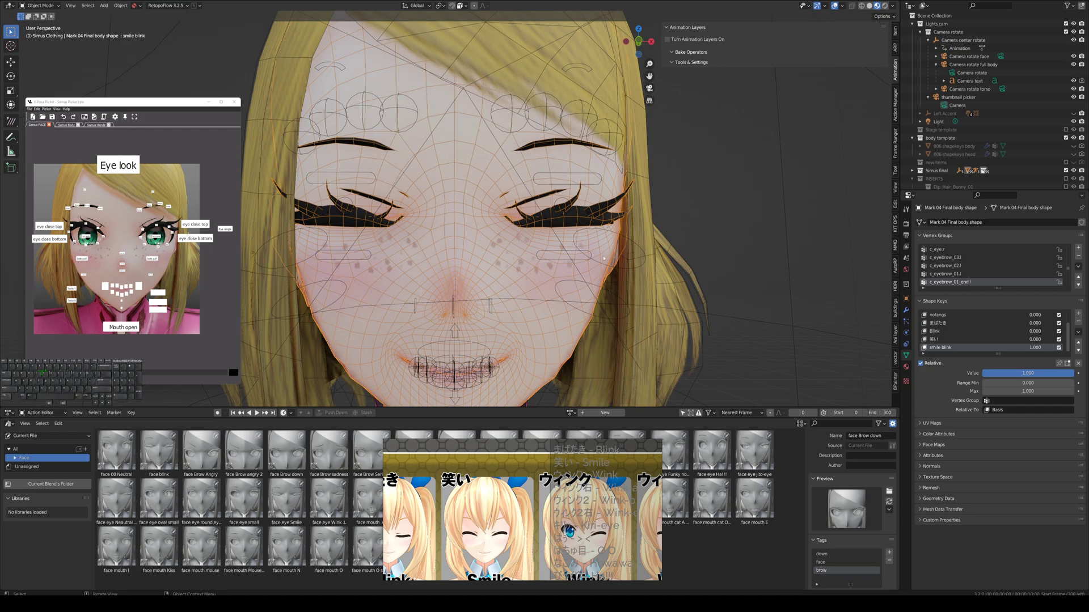
In Edit Mode on the smile blink key, move a face of the upper eyelash slightly with proportional editing.
key(Tab)
middle_drag(603, 258, 530, 202)
scroll(533, 235, up, 2)
click(543, 155)
key(g)
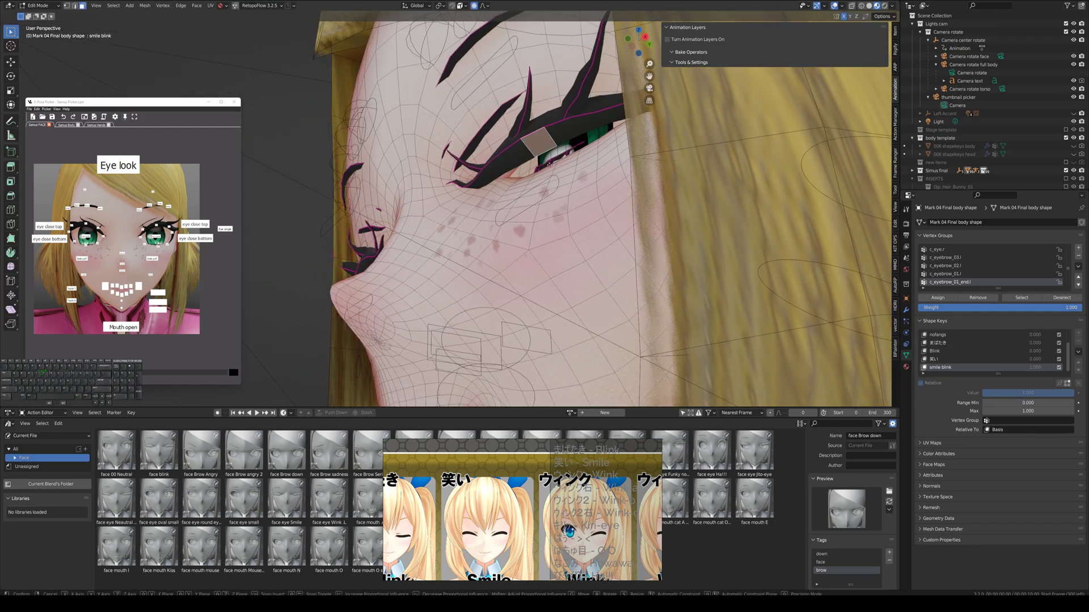
click(552, 169)
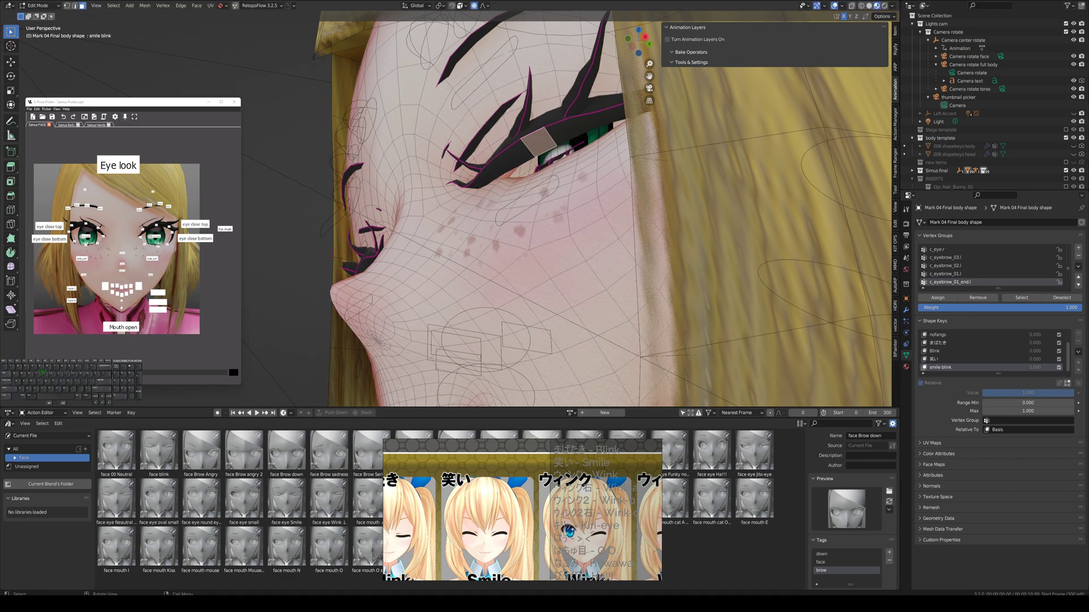
Pull the skin face above the upper eyelash down over the eye with a proportional size of about 0.0085 m.
middle_drag(534, 85, 538, 122)
click(547, 144)
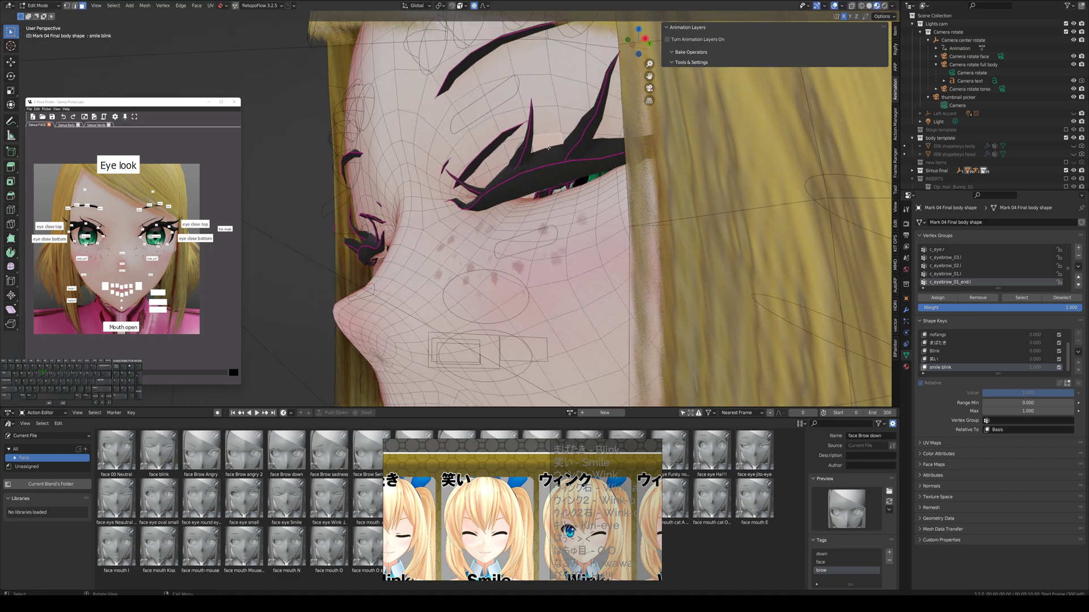
key(g)
scroll(550, 153, up, 4)
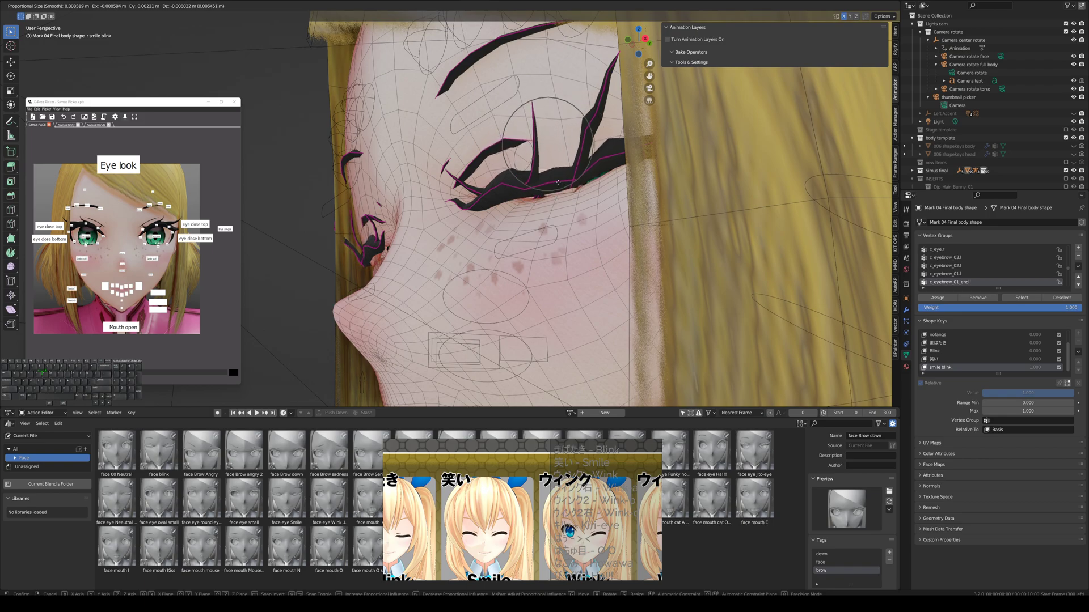
drag(555, 182, 555, 182)
middle_drag(555, 183, 588, 190)
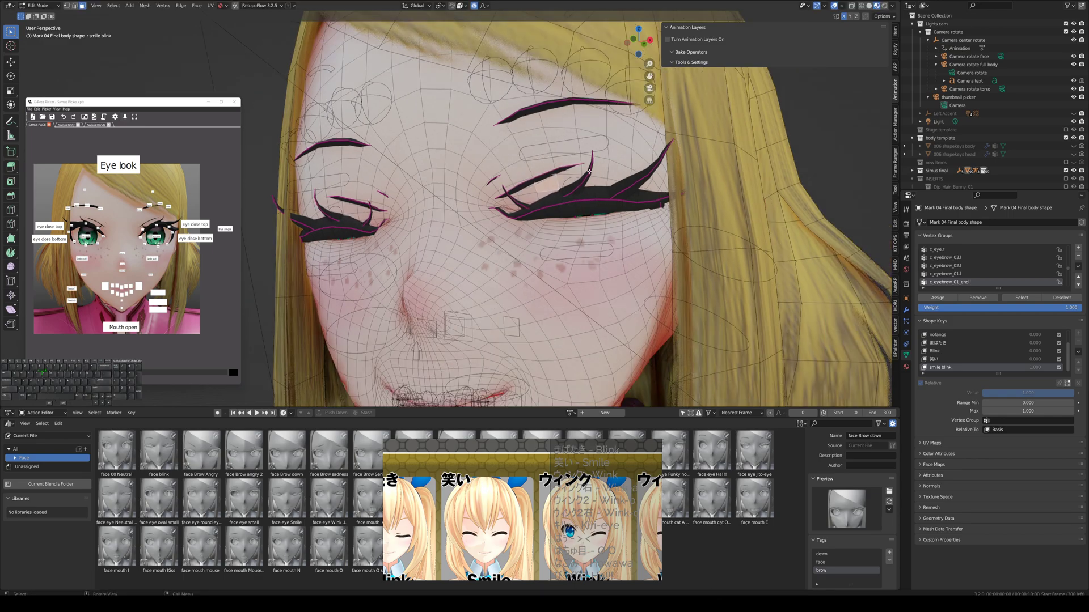
drag(594, 180, 601, 173)
Try raising a face of the inner eyebrow with proportional editing.
click(533, 110)
key(g)
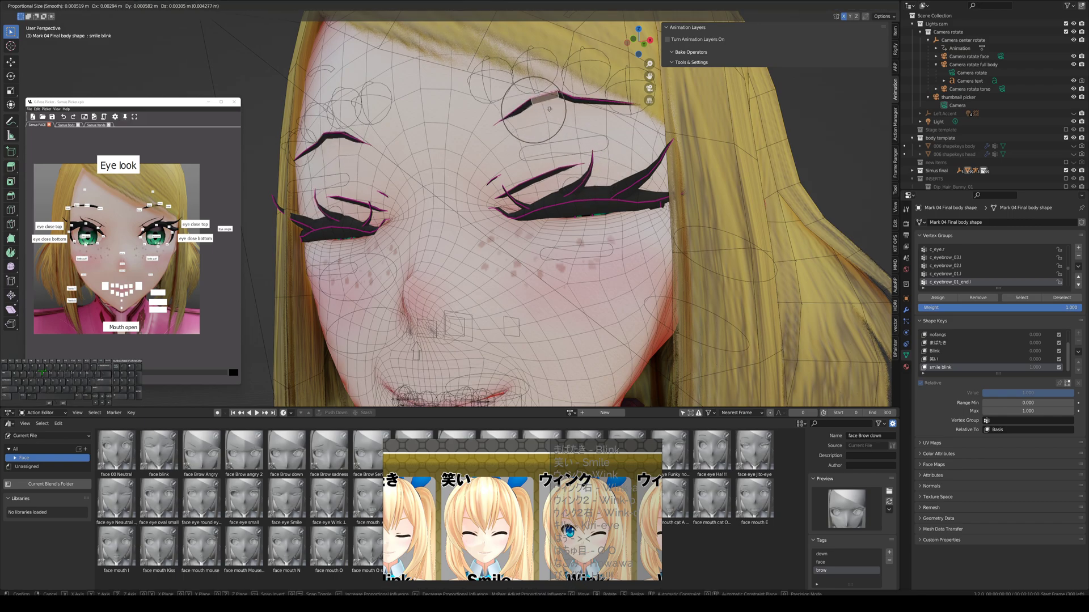
click(539, 141)
Try moving a middle face of the upper eyelash from the front view and check the proportional editing falloff options.
scroll(539, 142, down, 1)
middle_drag(539, 141, 539, 190)
scroll(564, 228, up, 2)
click(579, 198)
scroll(615, 208, up, 5)
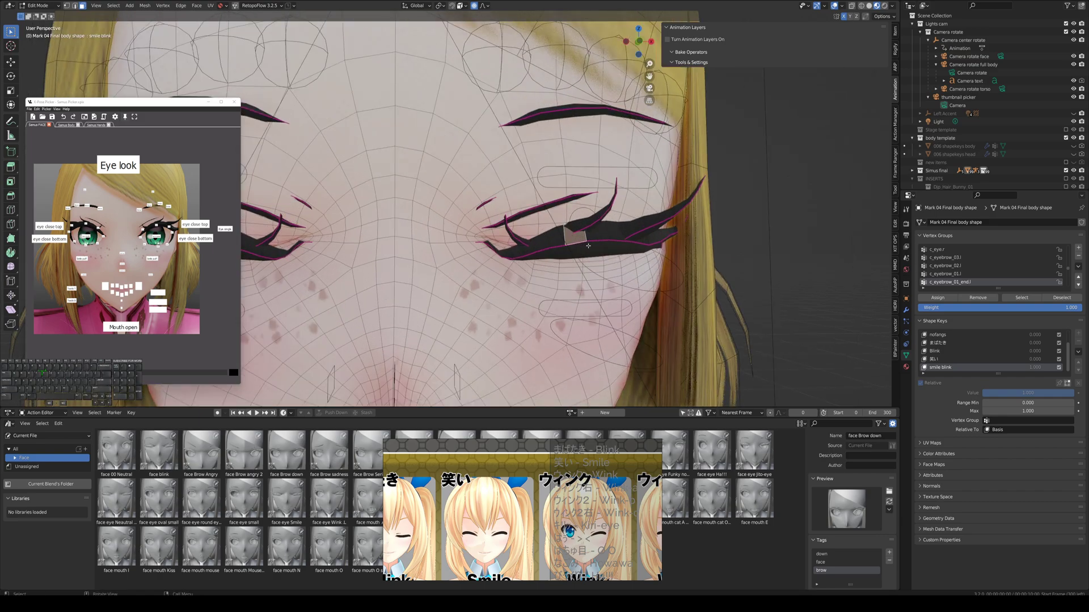
key(g)
right_click(573, 179)
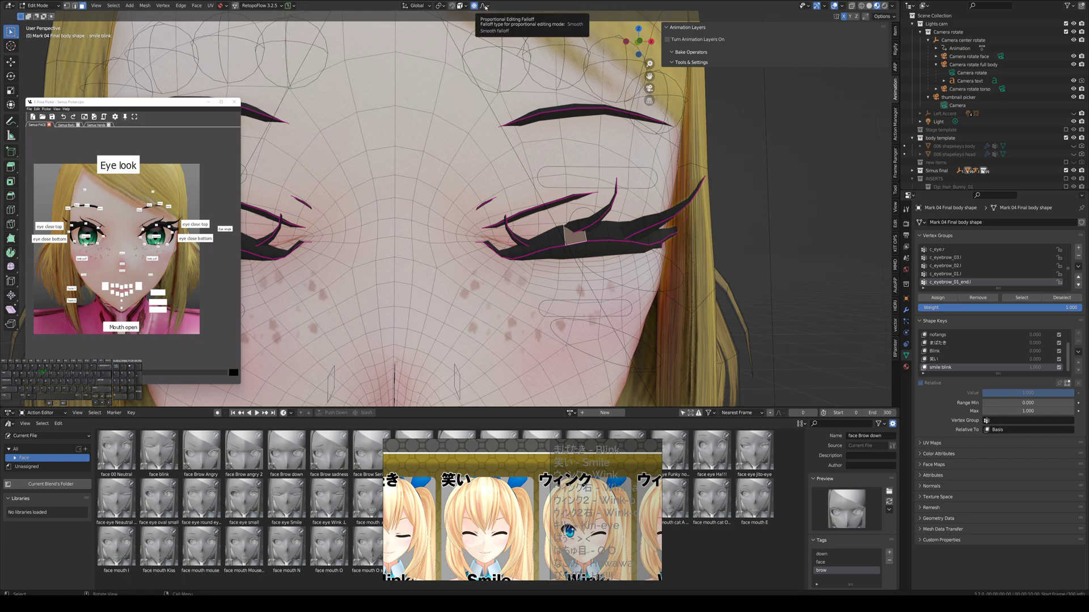
click(485, 6)
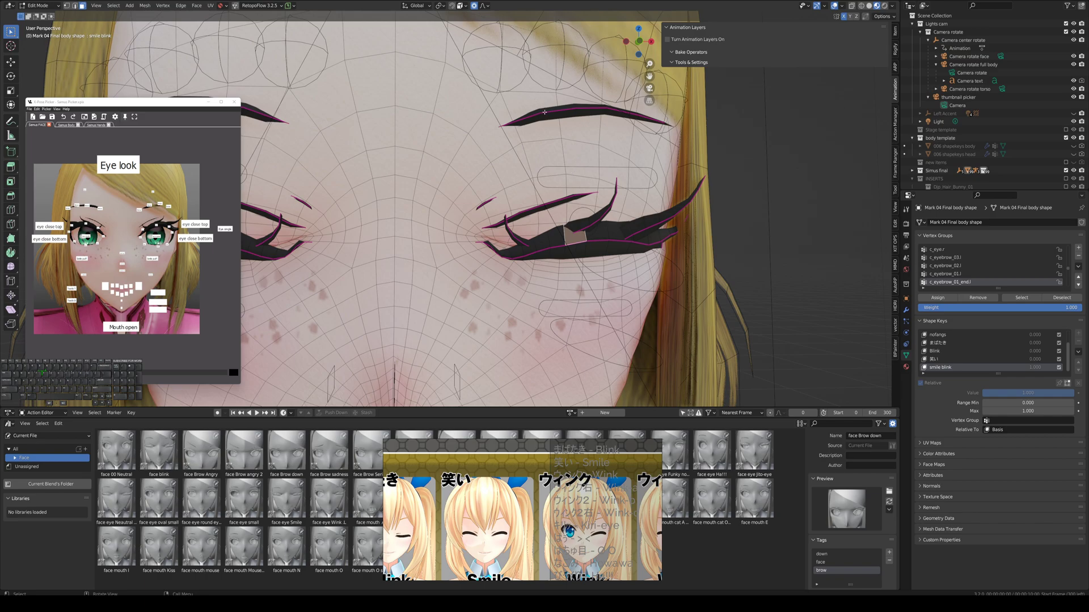
Try pulling the inner half of the eyebrow down toward the eye with proportional editing.
click(573, 114)
key(g)
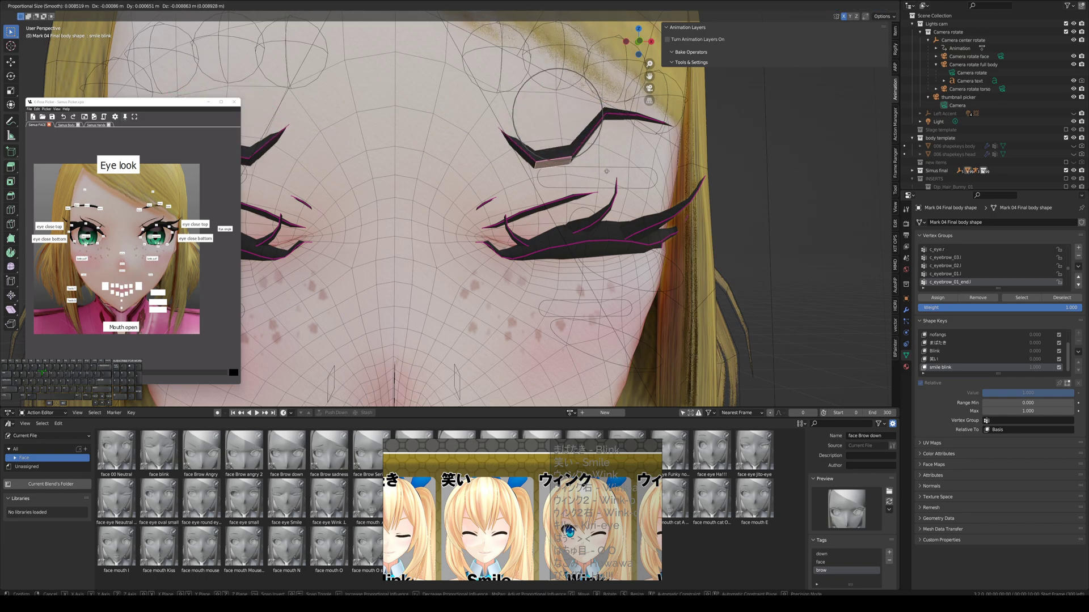
click(578, 115)
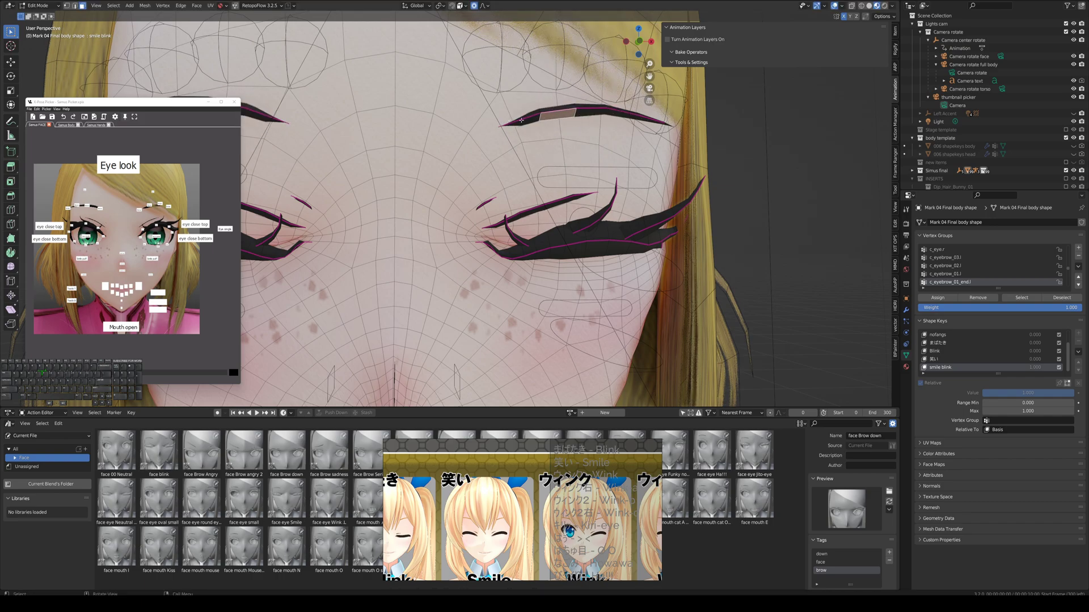
Try moving the eyelid crease line while varying the proportional size between about 0.043 m and 0.007 m.
click(522, 217)
key(g)
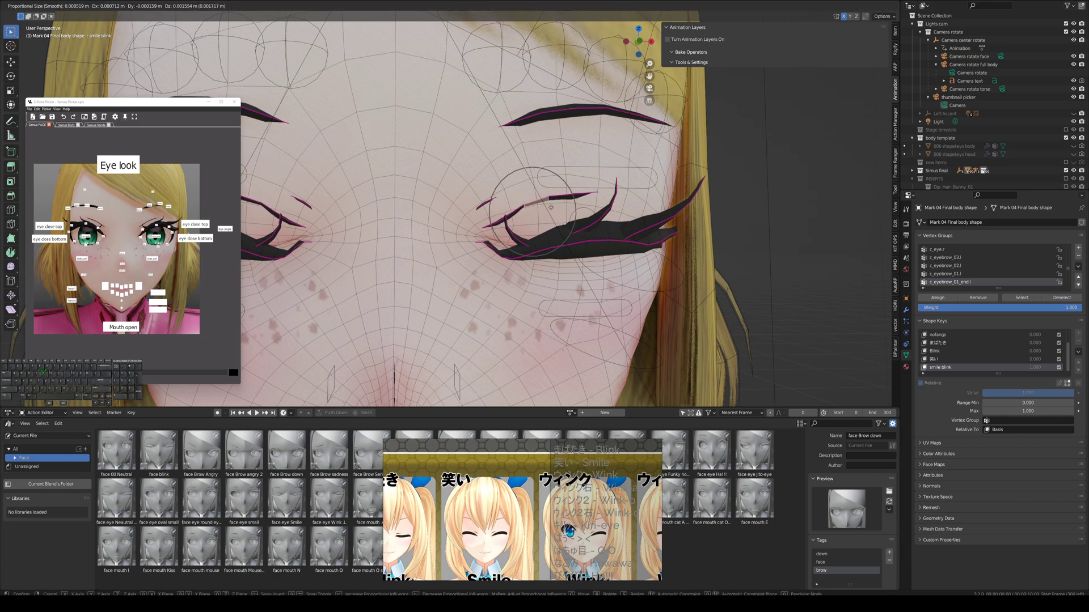
scroll(554, 213, down, 3)
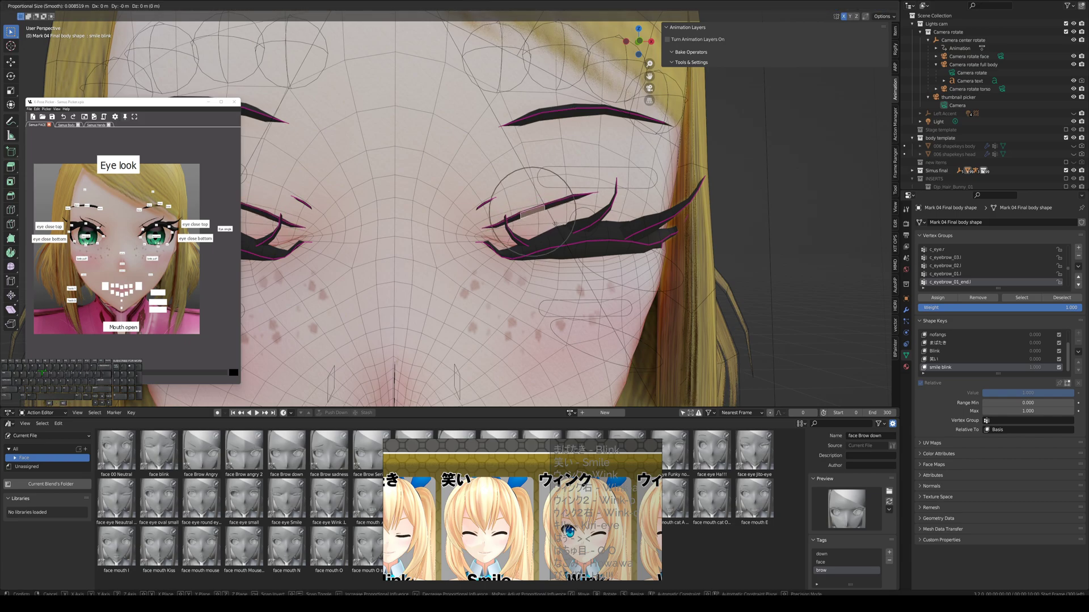
scroll(555, 224, down, 14)
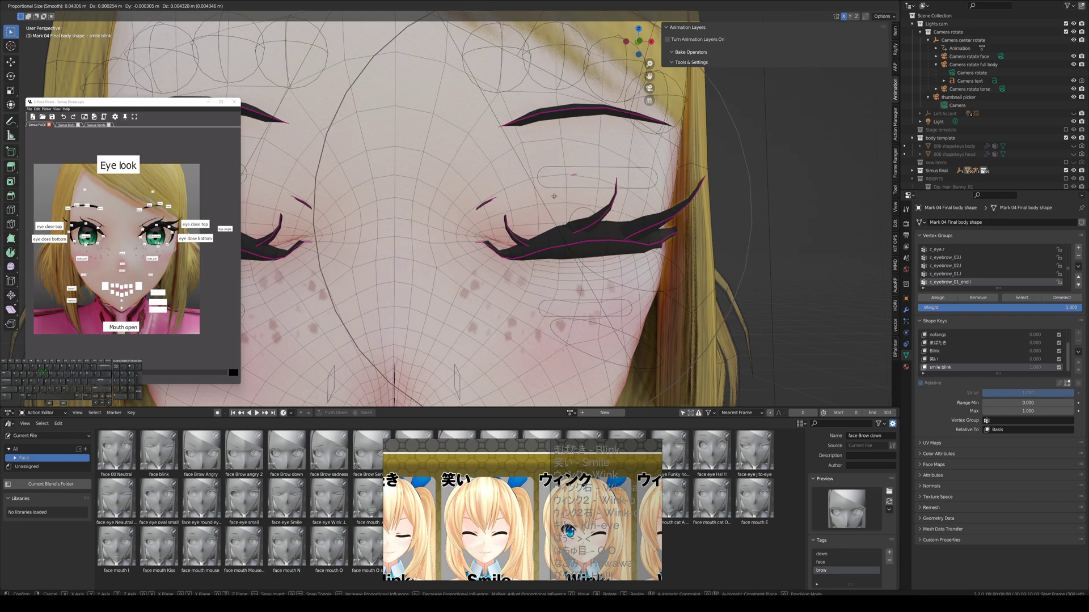
scroll(578, 219, up, 7)
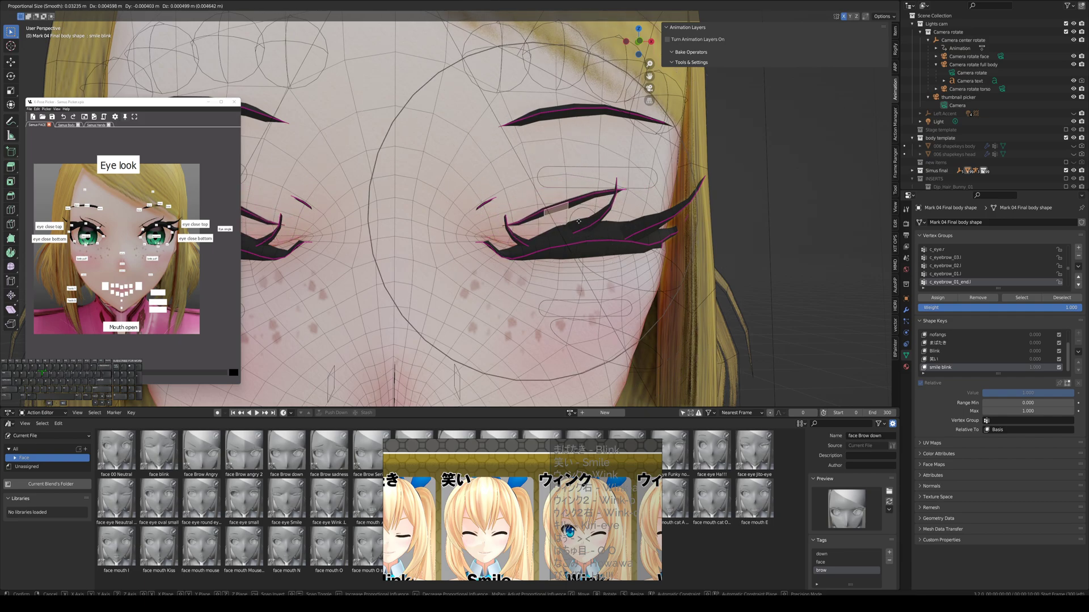
scroll(578, 219, up, 12)
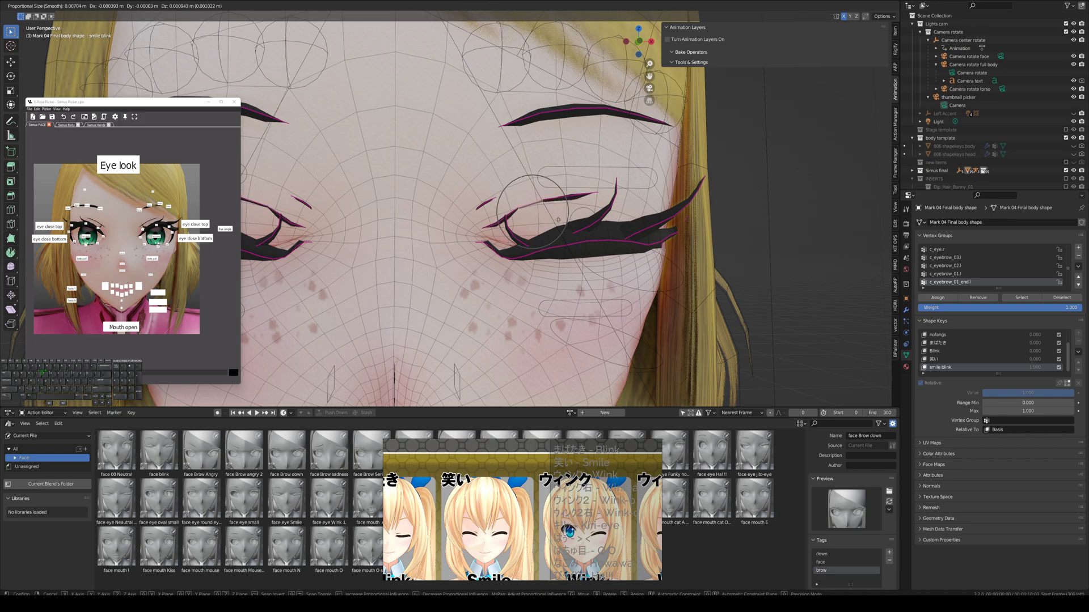
click(558, 224)
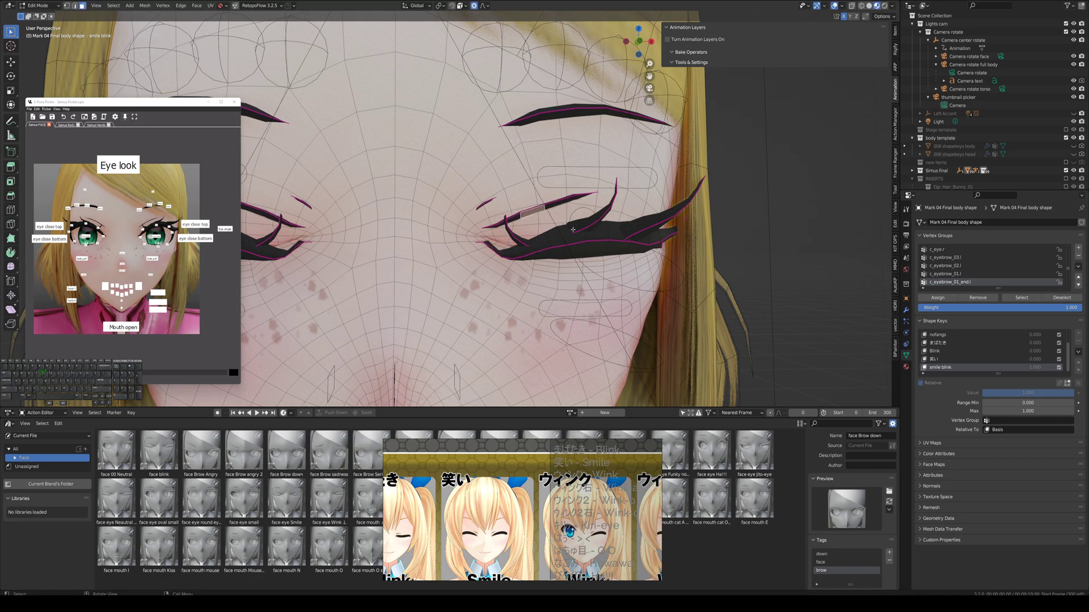
Try moving the upper eyelash face with Connected Only proportional editing, enlarging the influence size to about 0.022 m.
key(g)
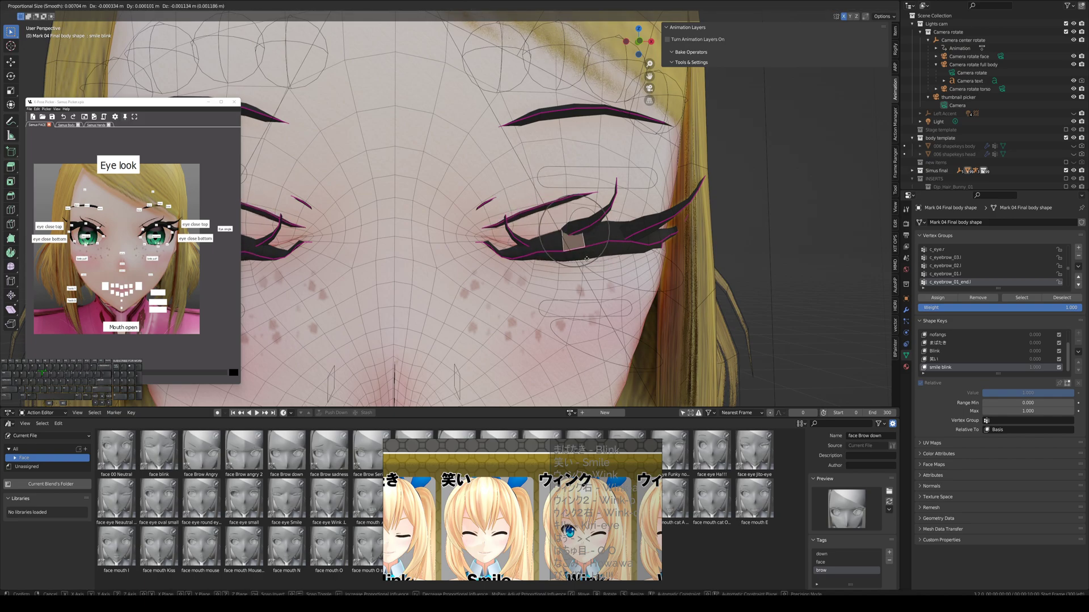
click(597, 256)
scroll(597, 256, down, 3)
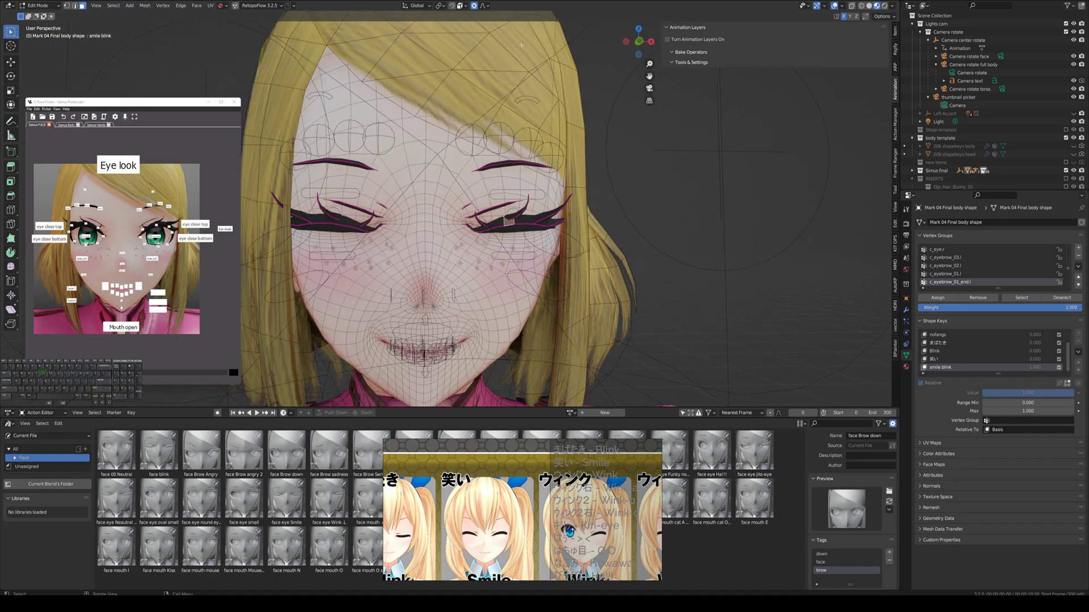
click(486, 6)
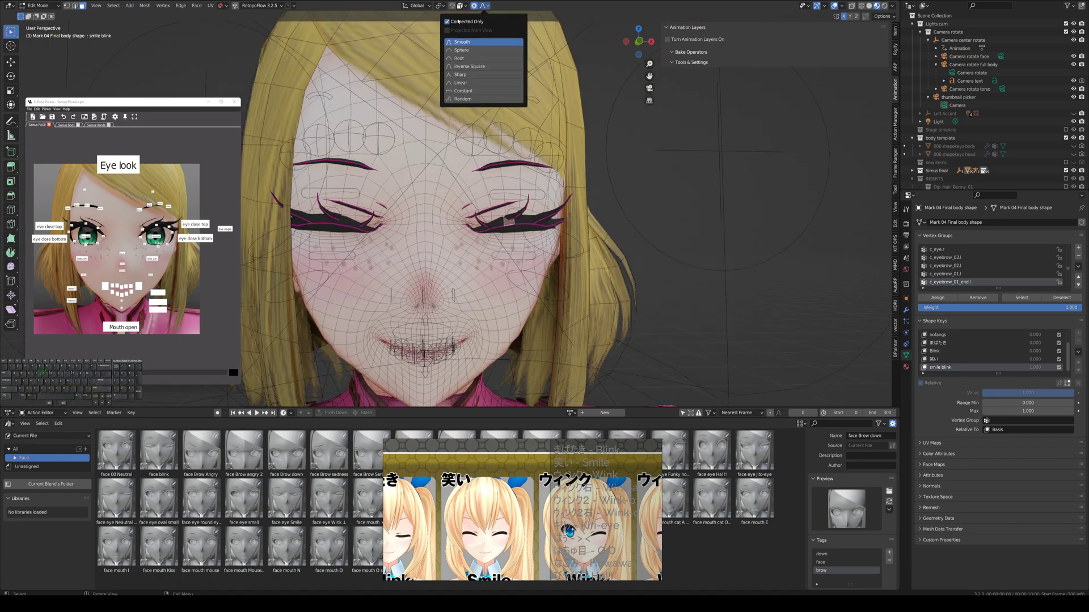
key(g)
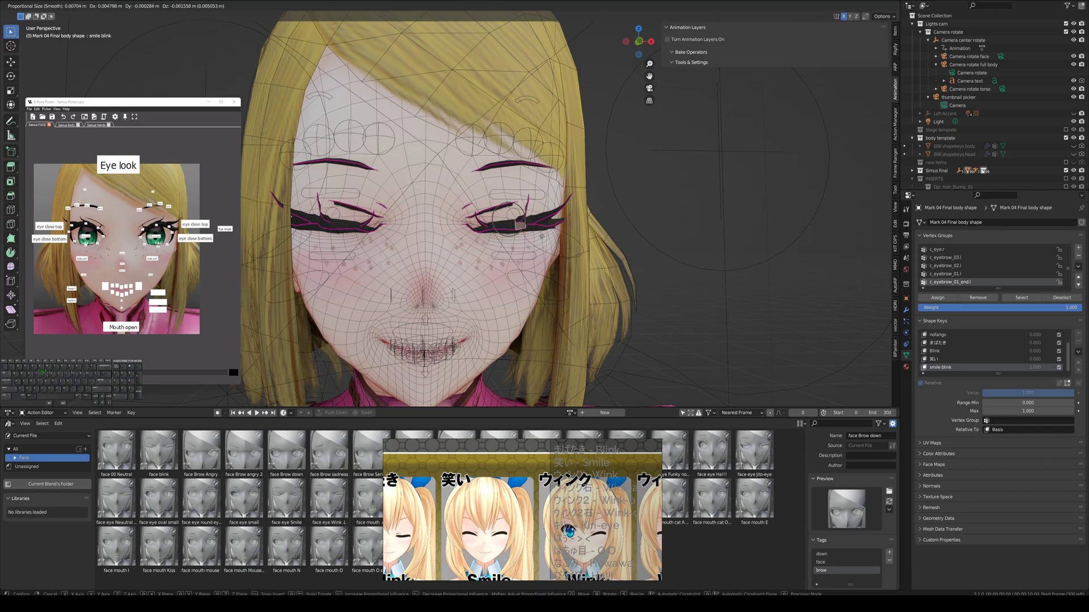
scroll(533, 215, down, 5)
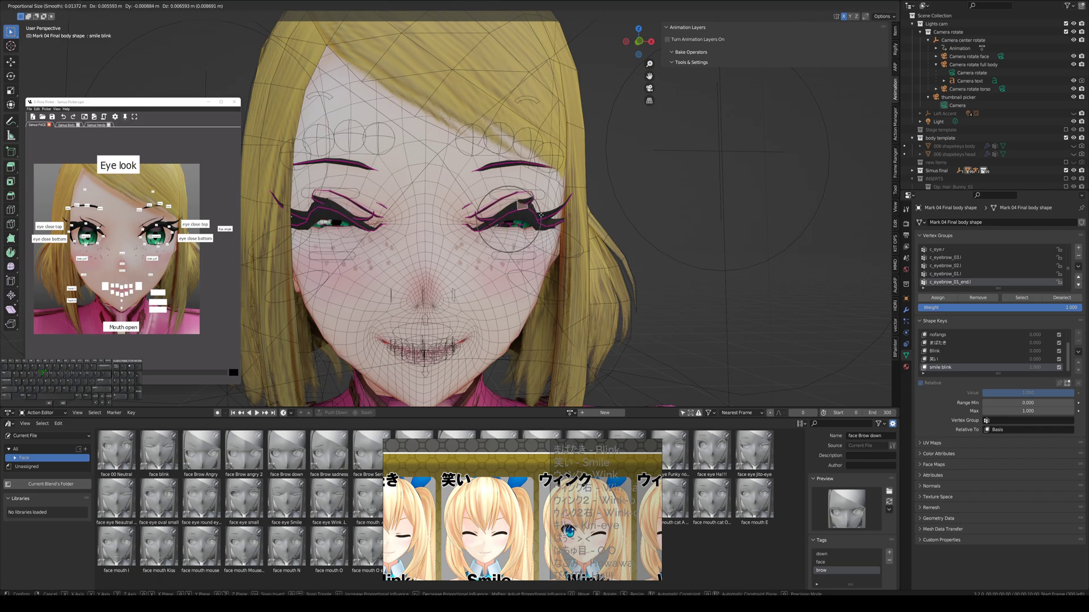
scroll(538, 222, down, 8)
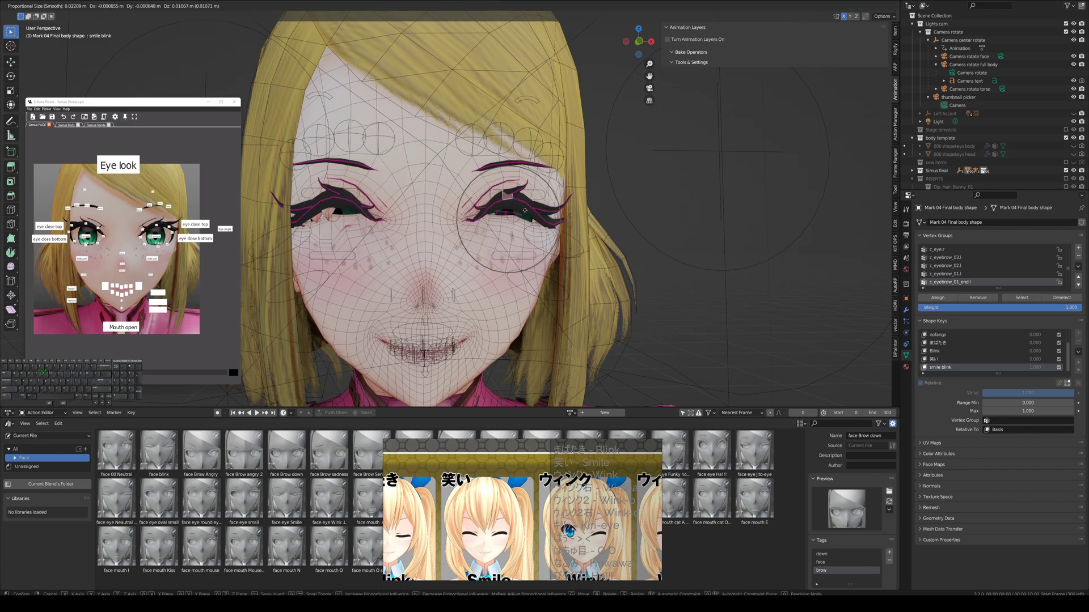
click(523, 215)
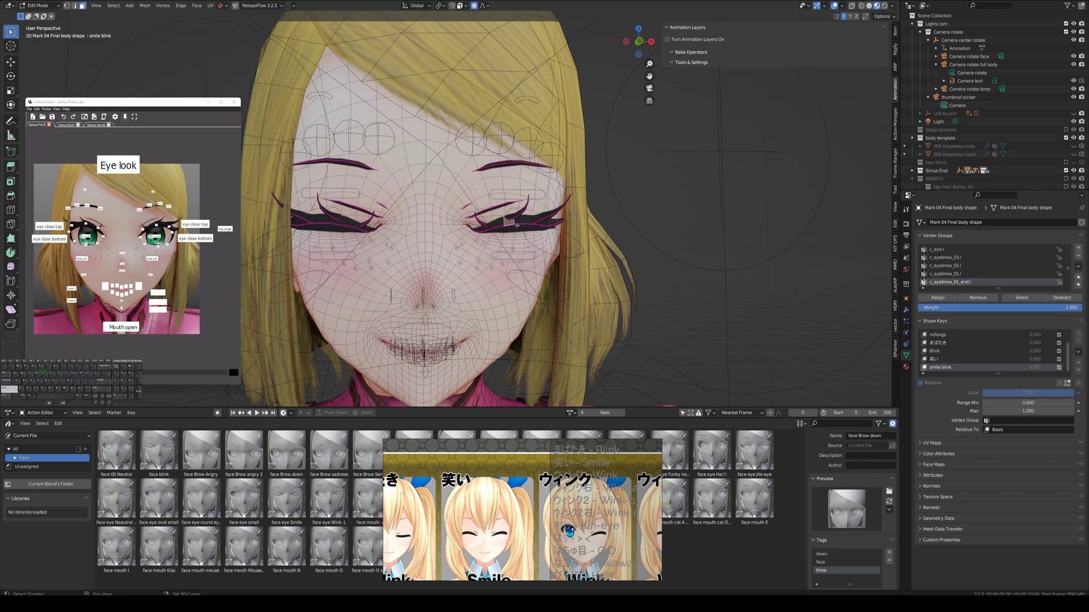
Leave Edit Mode, switch to the Sculpting workspace with smile blink at 1.000, and choose the Elastic Deform brush.
middle_drag(509, 220, 571, 209)
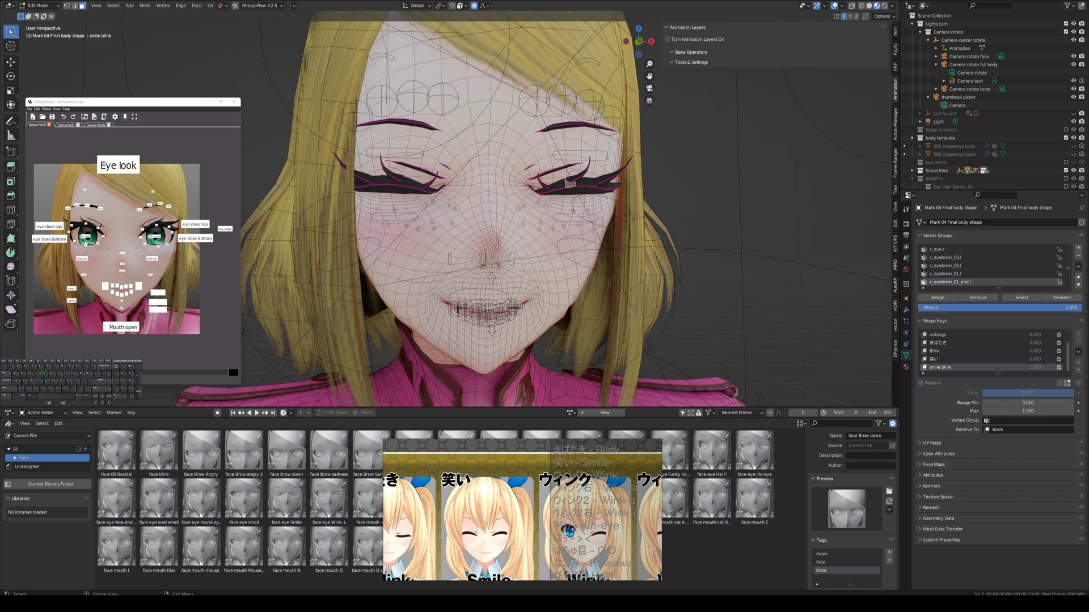
key(Tab)
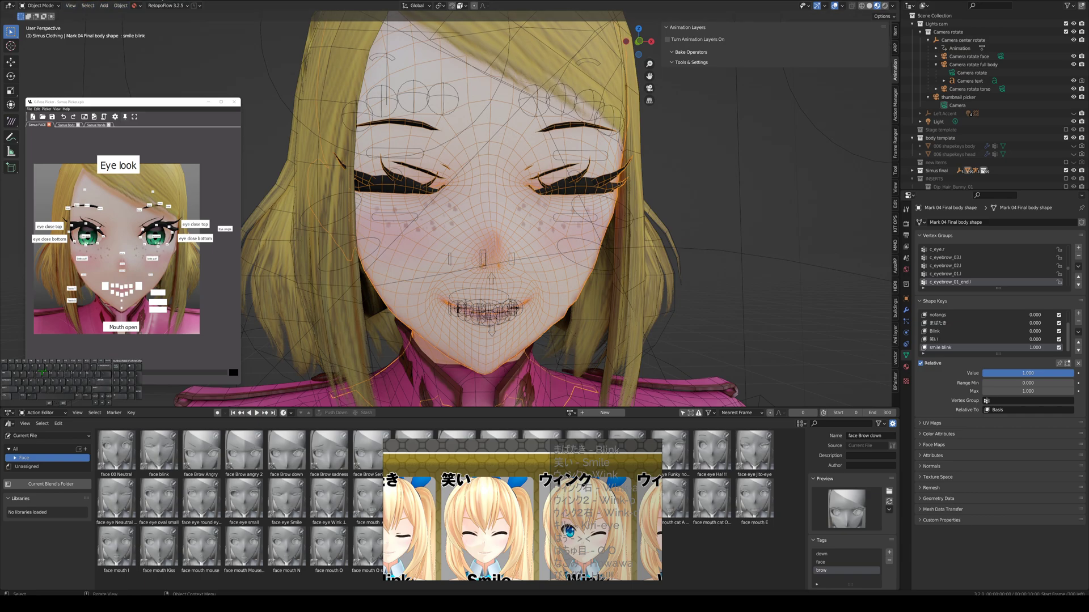
click(162, 1)
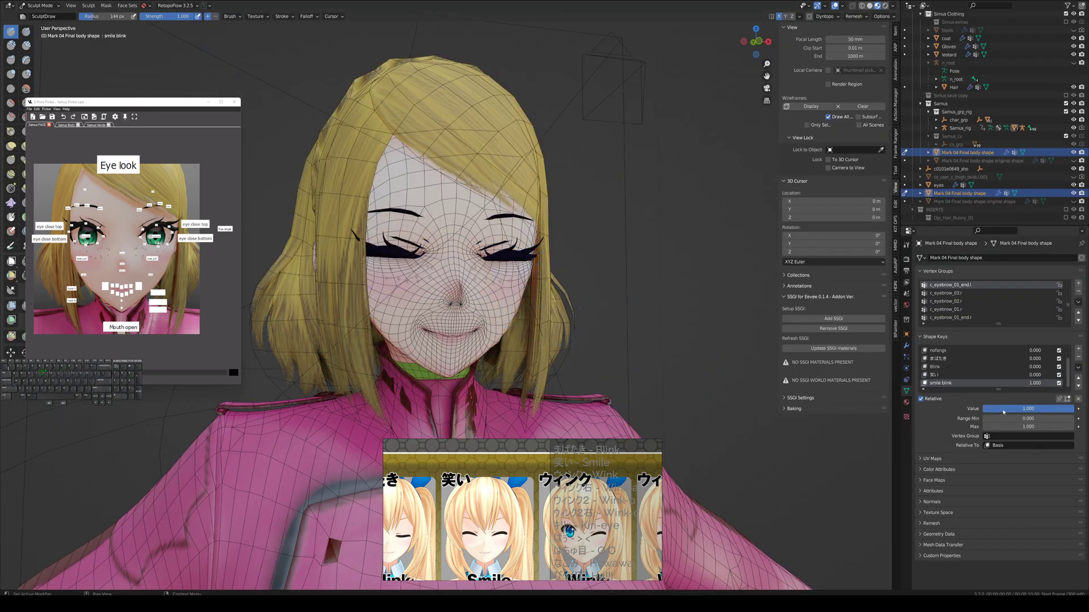
mouse_move(1073, 408)
mouse_down()
mouse_move(1004, 408)
mouse_move(1074, 408)
mouse_up()
scroll(728, 351, up, 5)
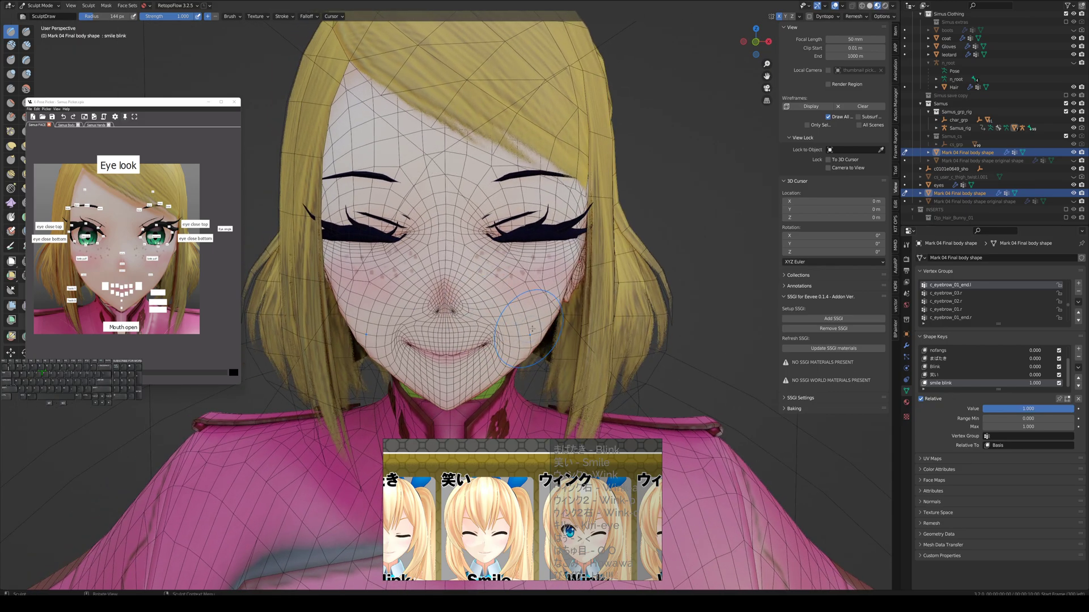
click(10, 146)
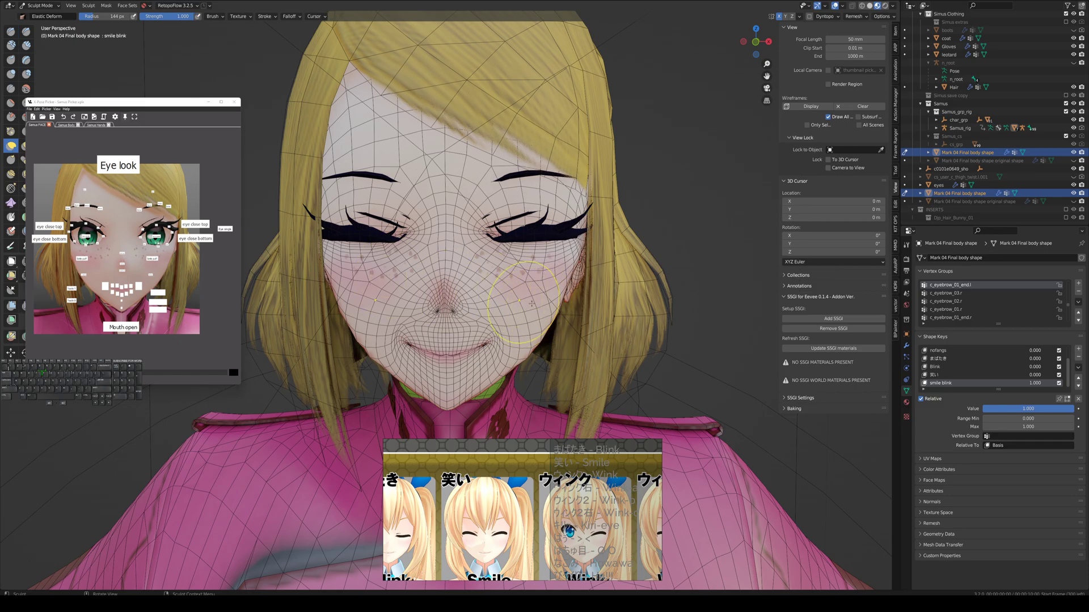
Push the cheek outward and pull the mouth corners up into a wide grin with Elastic Deform, checking smile blink at 1.000.
drag(533, 304, 551, 304)
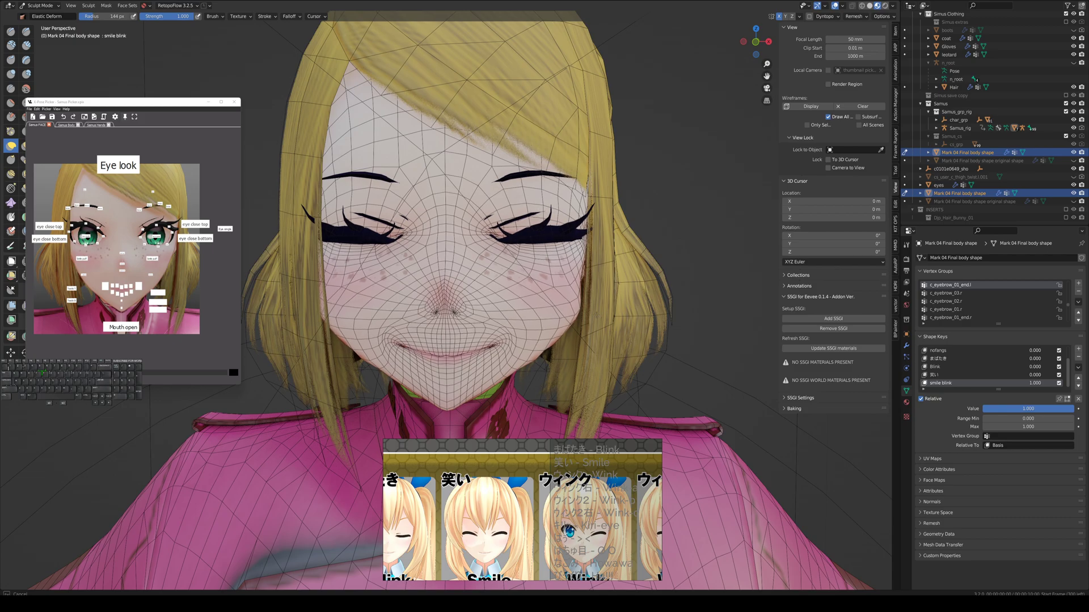
scroll(500, 346, up, 1)
mouse_move(504, 353)
mouse_down()
mouse_move(576, 296)
mouse_move(553, 296)
mouse_move(586, 307)
mouse_move(561, 316)
mouse_up()
mouse_move(567, 323)
middle_down()
mouse_move(542, 309)
mouse_move(585, 357)
middle_up()
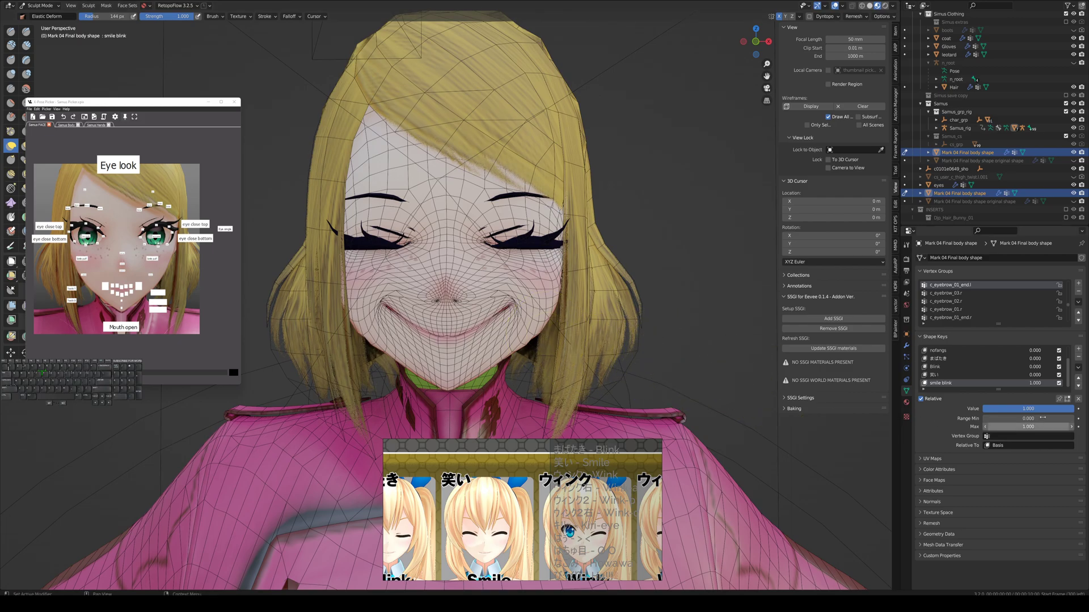
drag(1038, 408, 1073, 408)
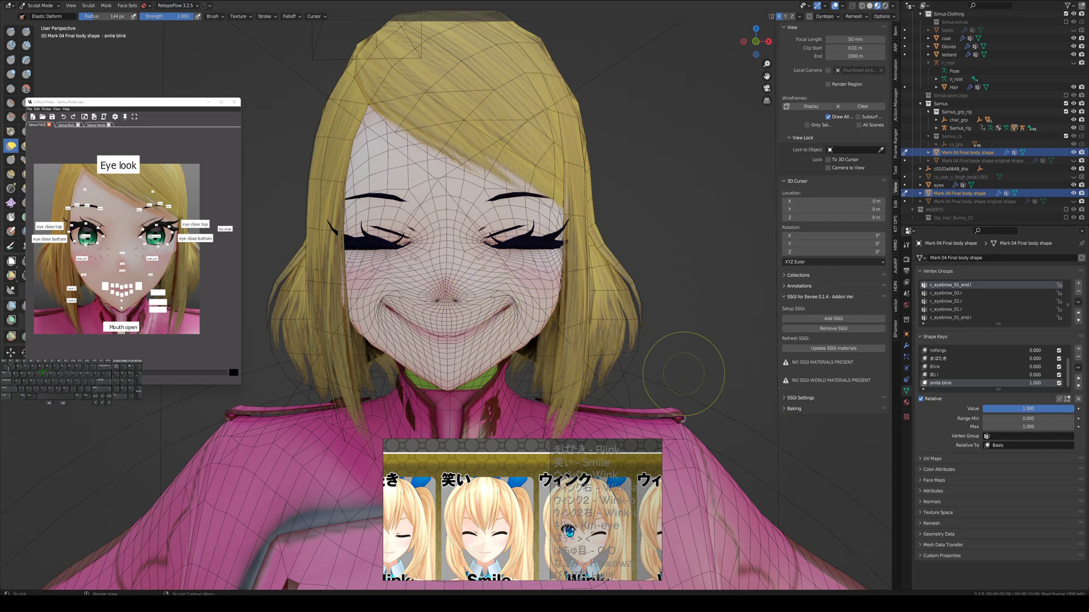
Check the sculpted smile blink key at 1.000, and return to the Animation workspace in Object Mode.
drag(1042, 408, 1073, 408)
mouse_move(590, 400)
middle_down()
mouse_move(619, 350)
mouse_move(500, 325)
mouse_move(510, 345)
mouse_move(500, 350)
mouse_move(603, 309)
mouse_move(456, 199)
middle_up()
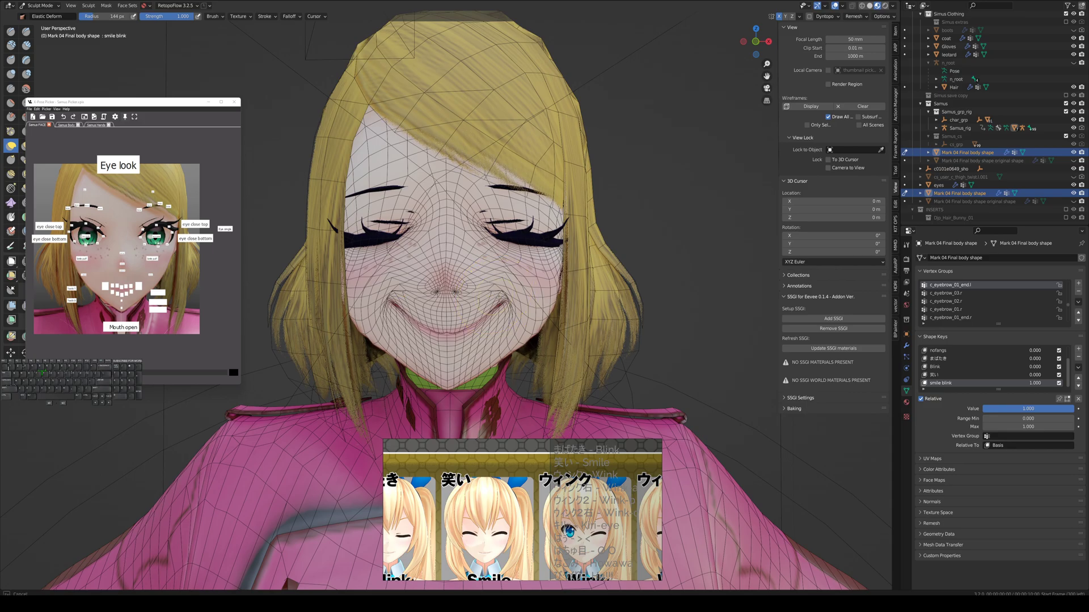
key(Tab)
key(Tab)
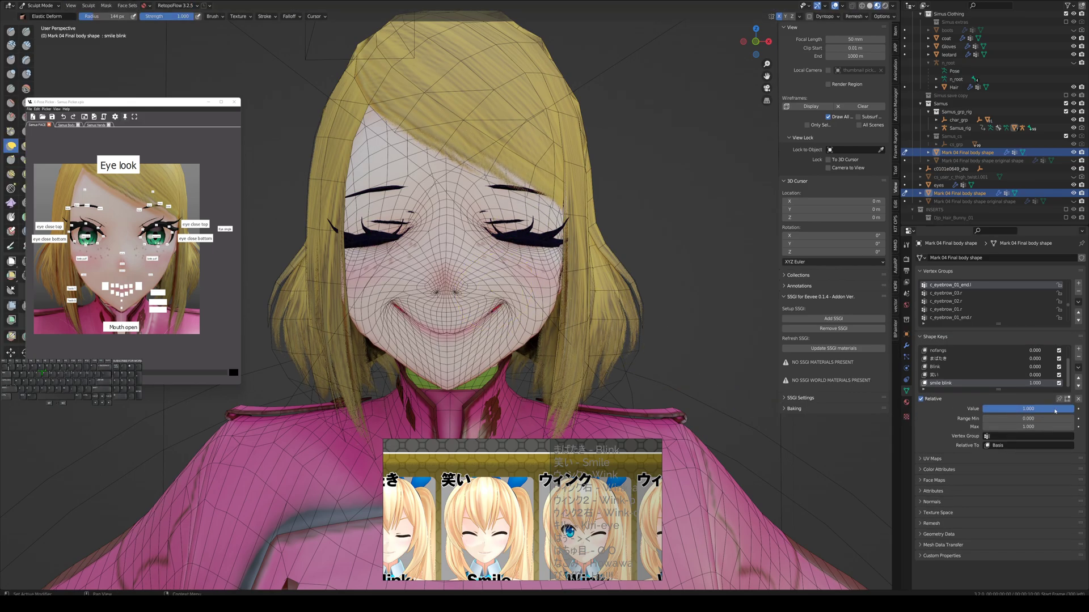
mouse_move(1066, 409)
mouse_down()
mouse_move(985, 409)
mouse_move(1065, 409)
mouse_up()
click(116, 1)
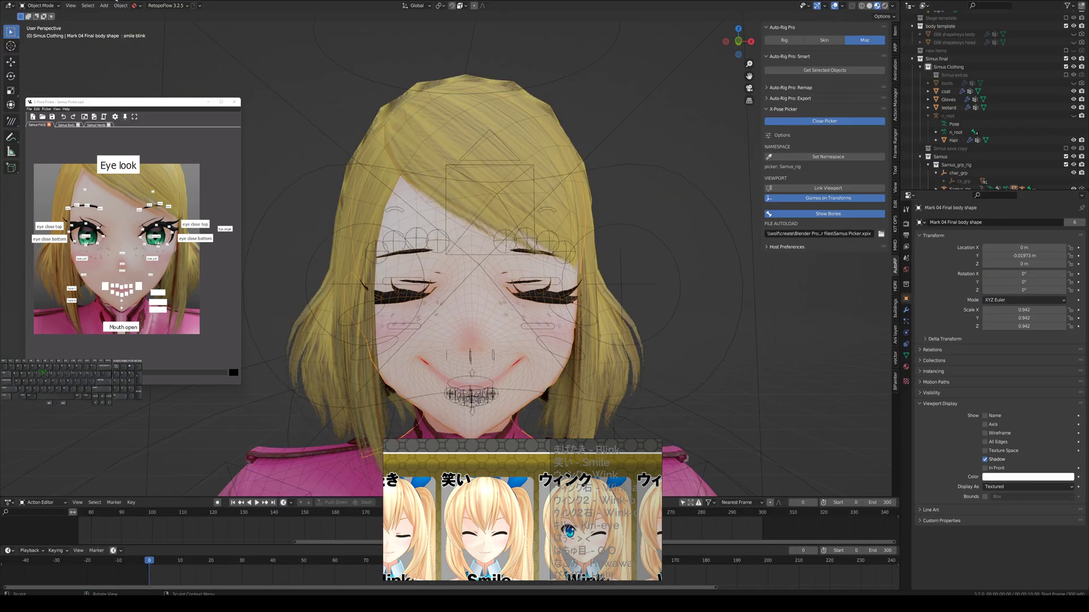
key(ctrl+Page_Up)
middle_drag(600, 254, 620, 278)
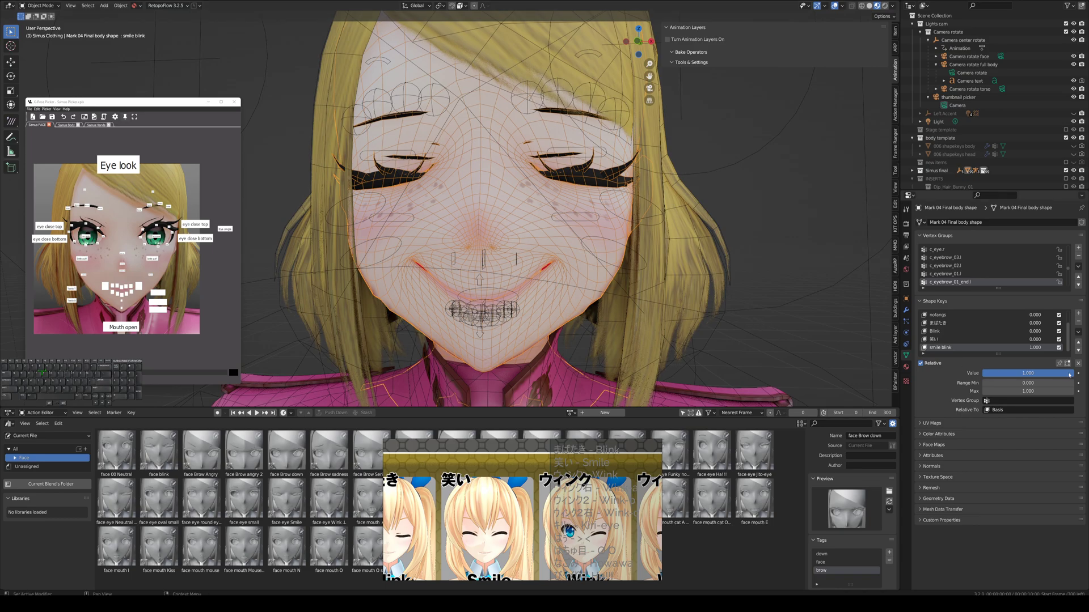
Copy the name of the smile blink shape key and remove that key from the body mesh.
double_click(941, 347)
key(ctrl+c)
click(946, 386)
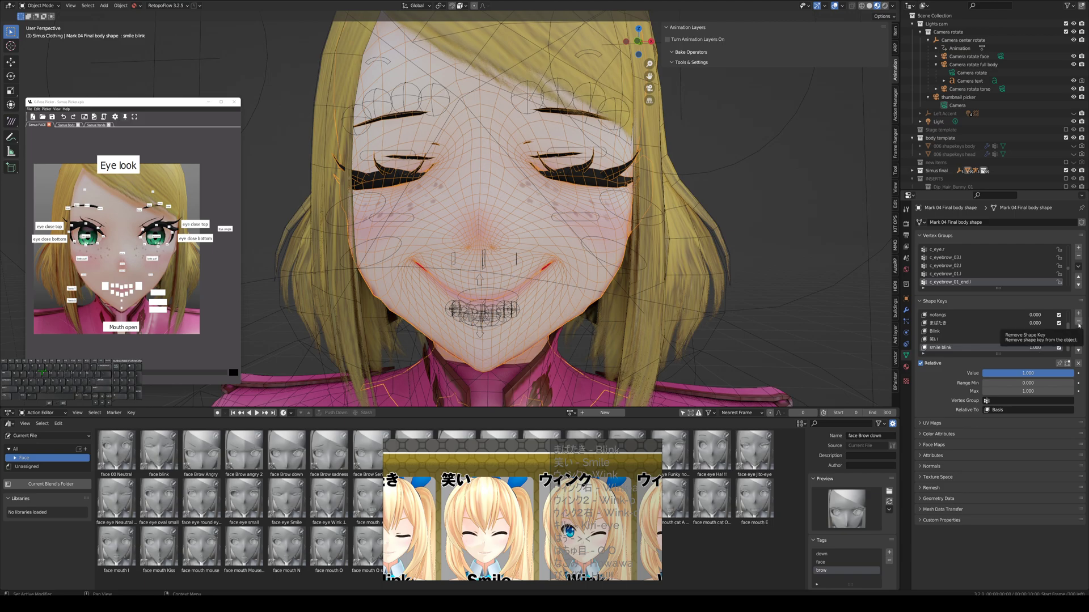
click(1079, 321)
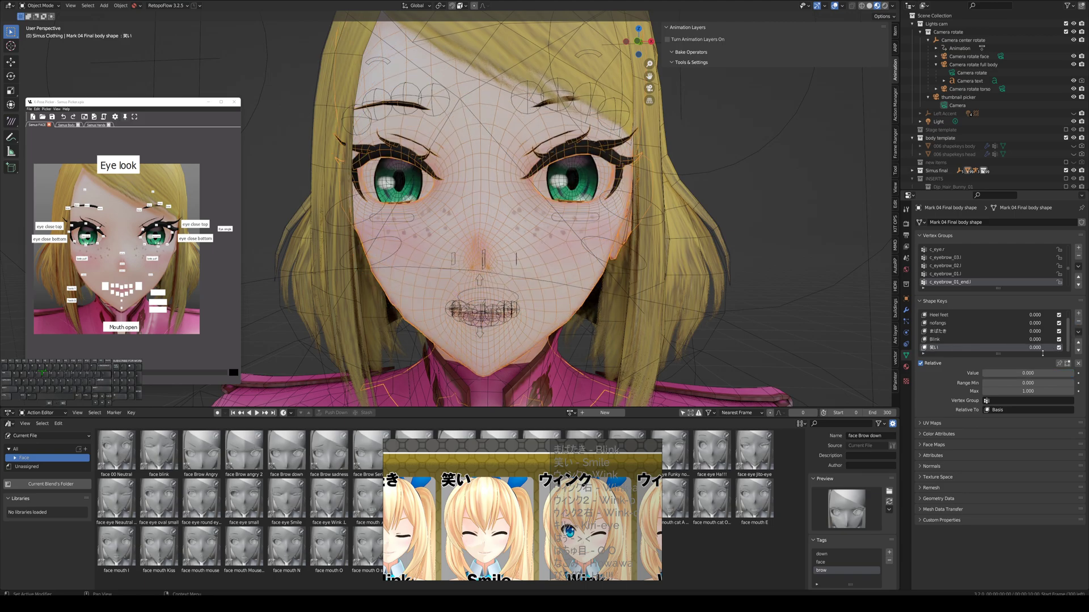
Set 笑い to 1.000, create a new shape key from the mix, and name it smile blink.
drag(993, 374, 1073, 373)
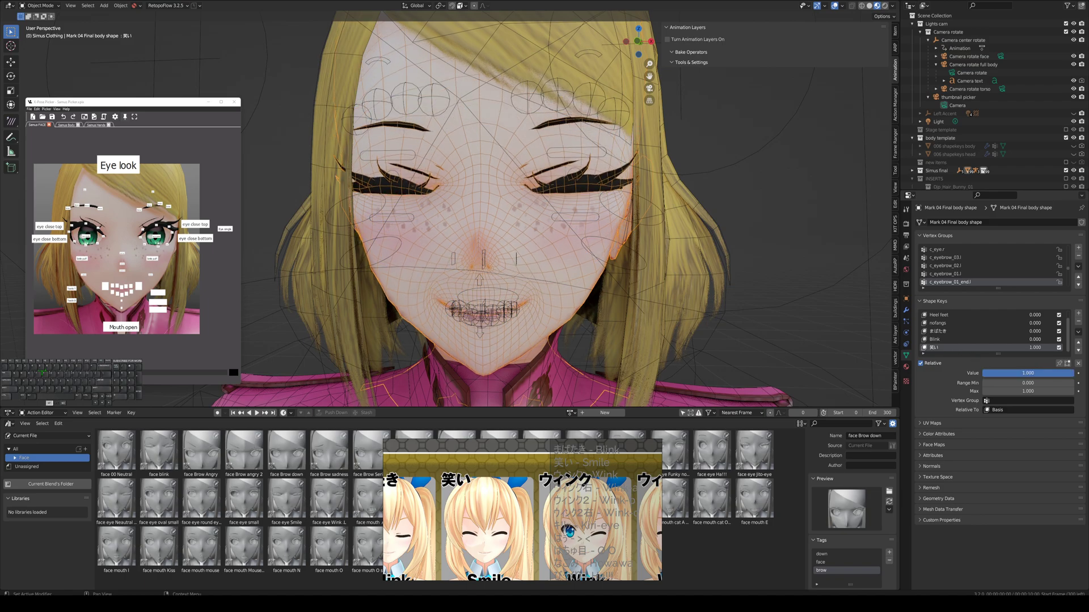
click(1078, 334)
click(1039, 343)
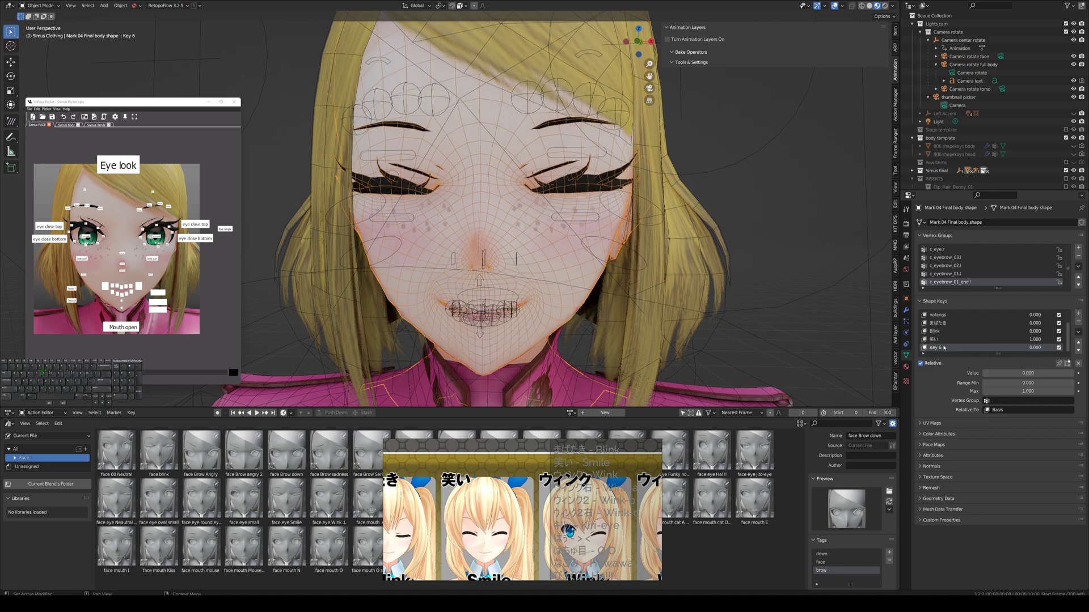
key(ctrl)
key(ctrl+v)
click(984, 338)
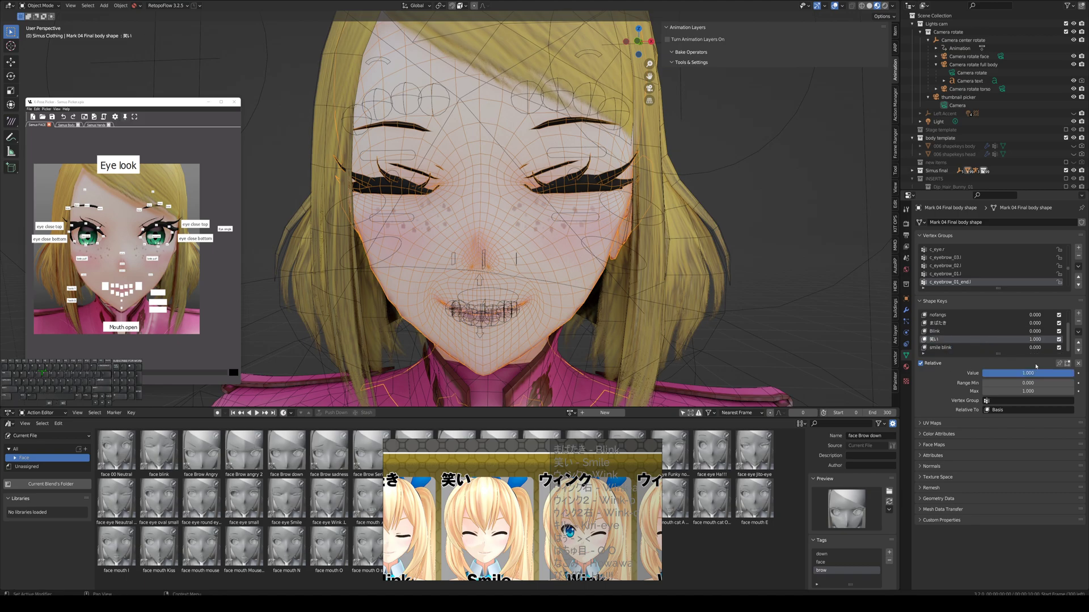
Reset 笑い to 0.000 and look through the shape keys on the neutral face, selecting smile blink and まばたき.
drag(1057, 374, 981, 373)
click(961, 347)
scroll(563, 265, down, 4)
middle_drag(563, 265, 589, 266)
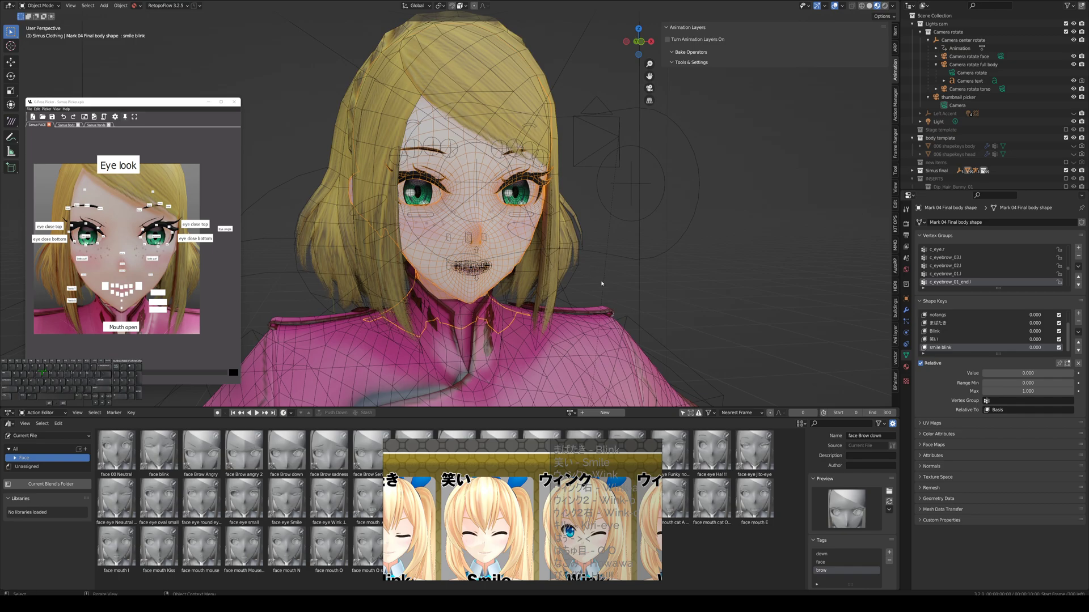
middle_drag(600, 273, 590, 281)
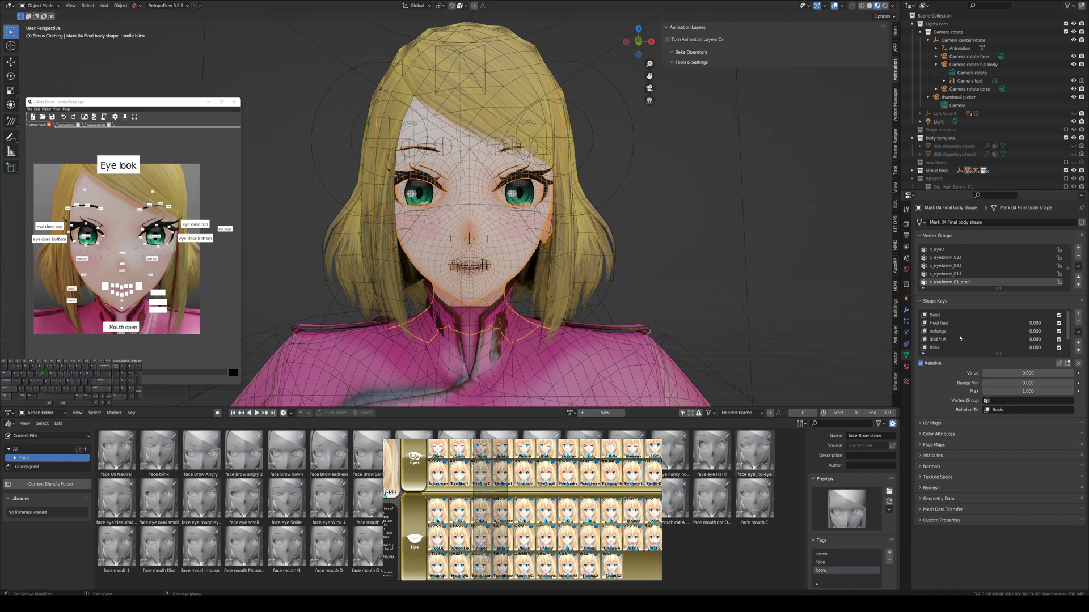
scroll(959, 339, up, 2)
click(936, 340)
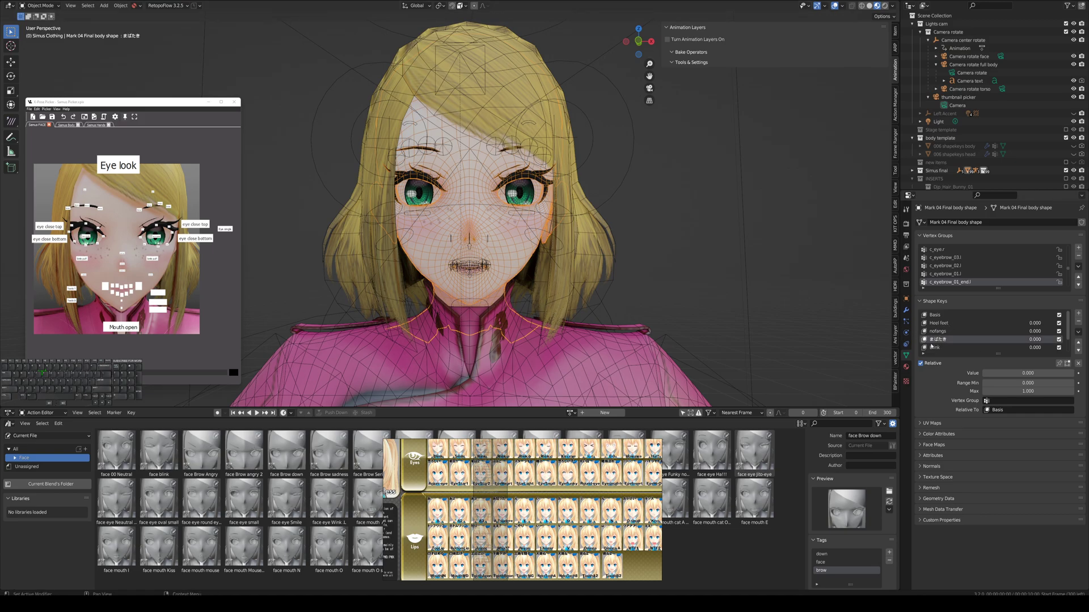